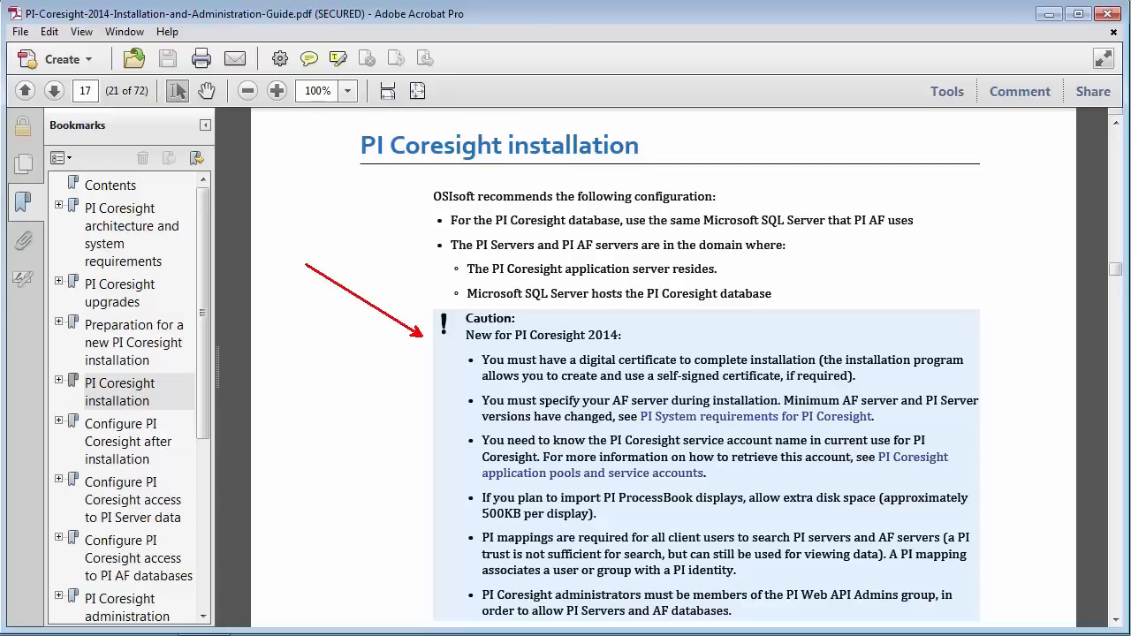
# Look through the PI Coresight 2014 installation cautions and the pre-install checklist as far as the Server Manager roles and features row.
pyautogui.click(1116, 621)
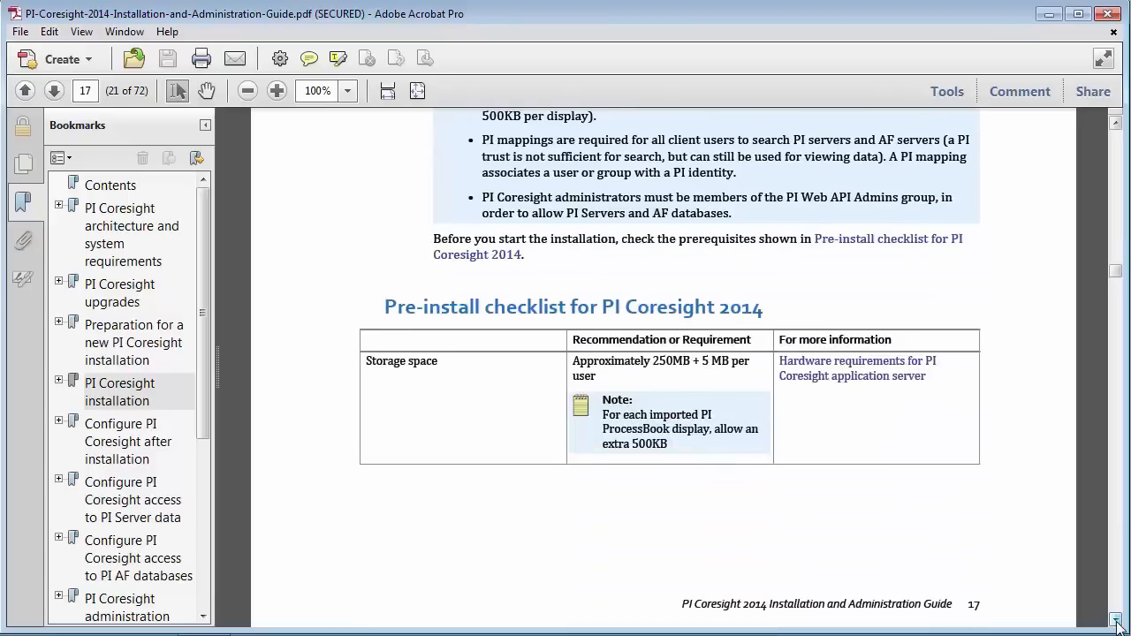
pyautogui.moveTo(1116, 621); pyautogui.dragTo(1116, 621)
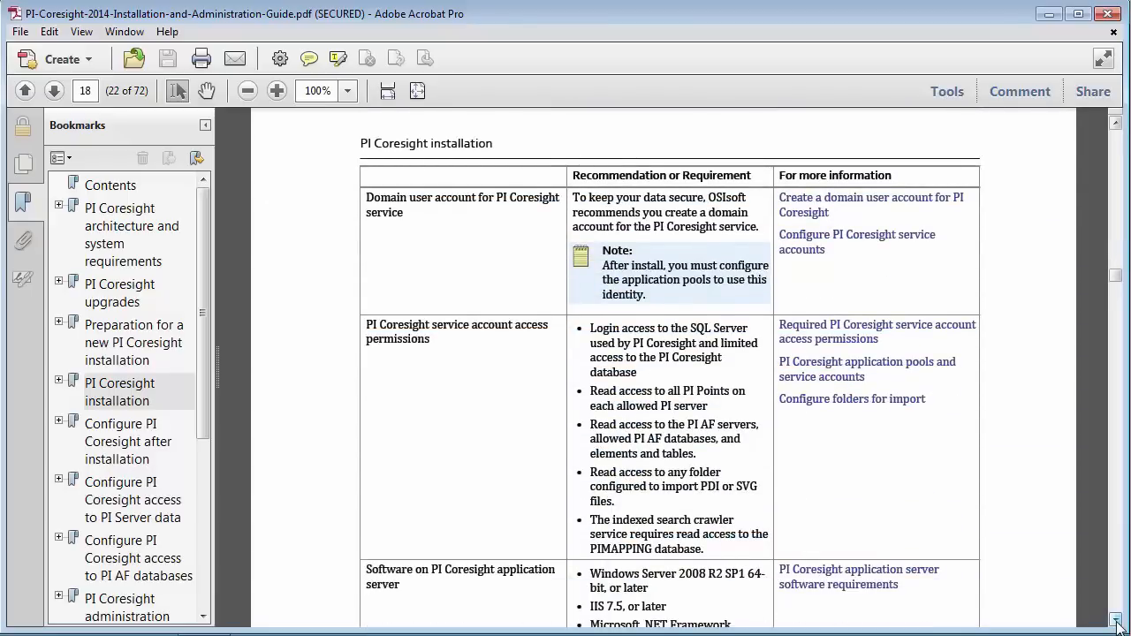
pyautogui.click(1116, 621)
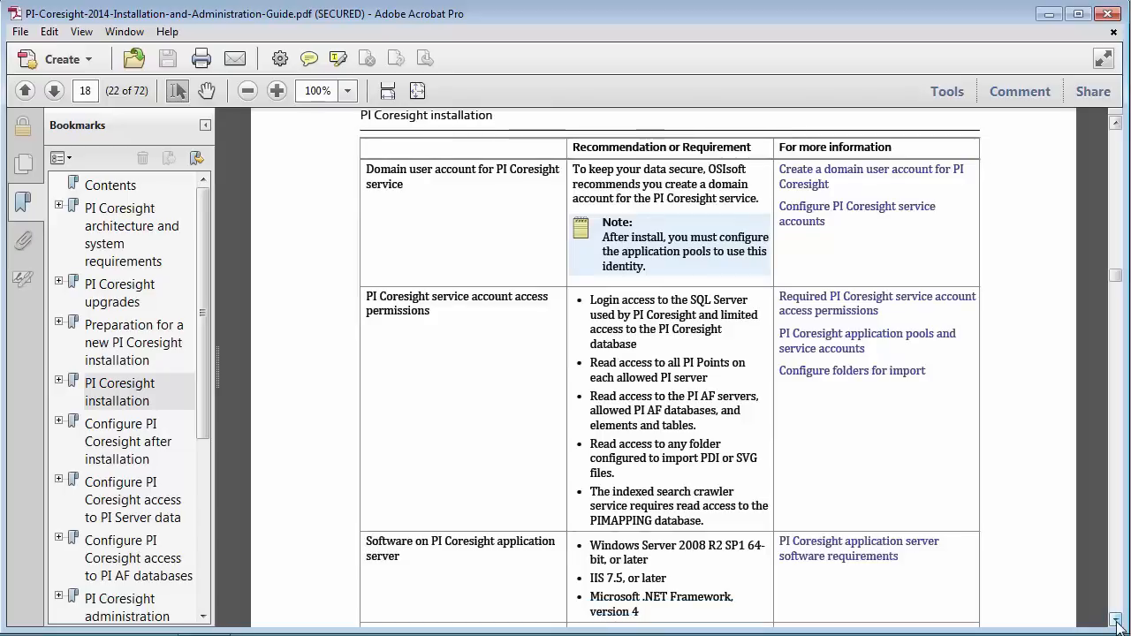
pyautogui.moveTo(1116, 621); pyautogui.dragTo(1116, 621)
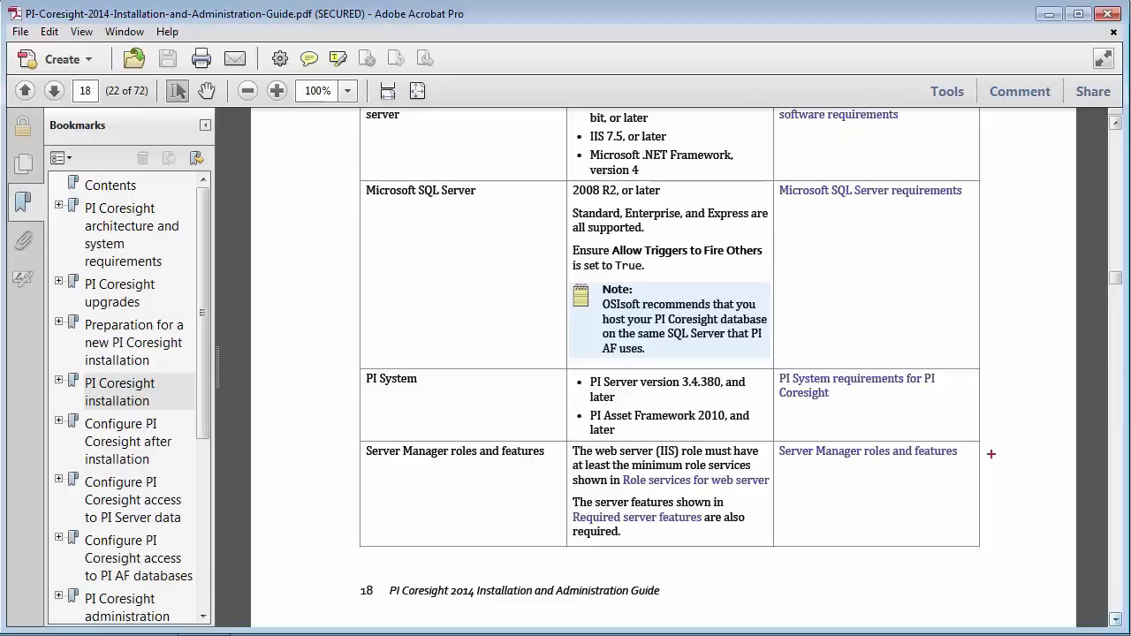
pyautogui.moveTo(966, 450); pyautogui.dragTo(1042, 421)
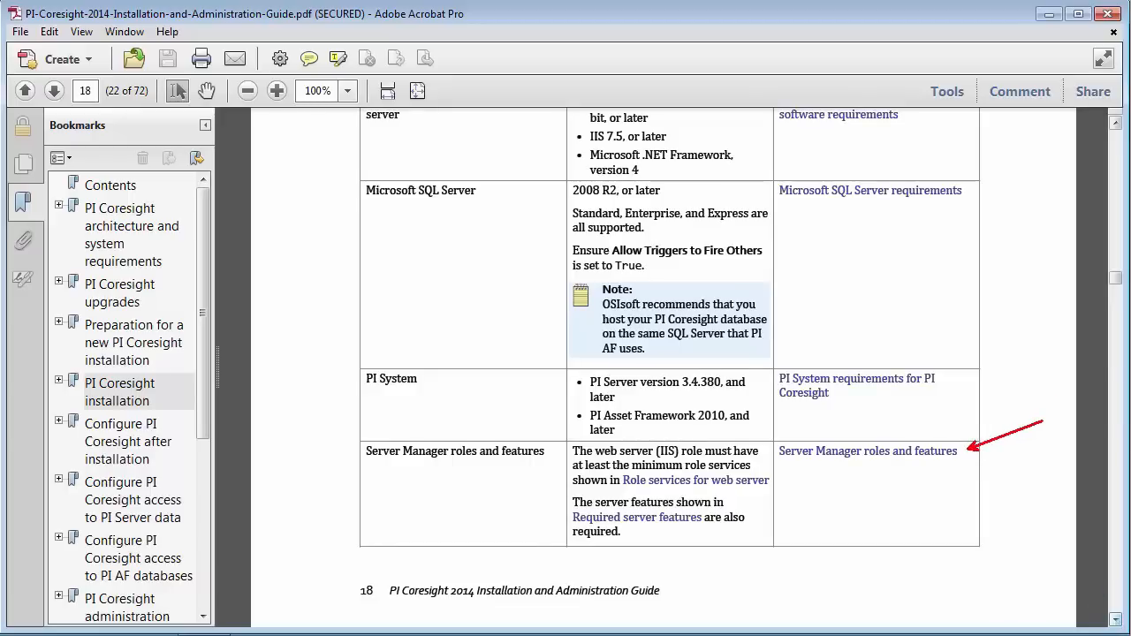
# Follow the checklist's Server Manager roles and features link and examine the web server role services for Windows Server 2008 R2 and 2012.
pyautogui.click(911, 451)
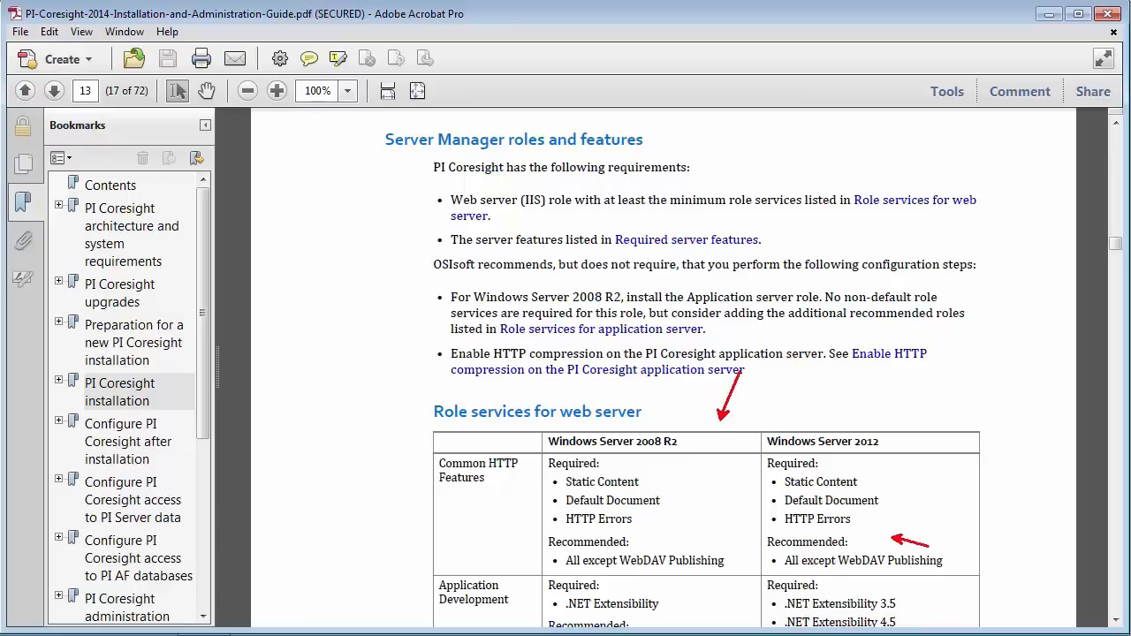
pyautogui.moveTo(533, 424); pyautogui.dragTo(891, 459)
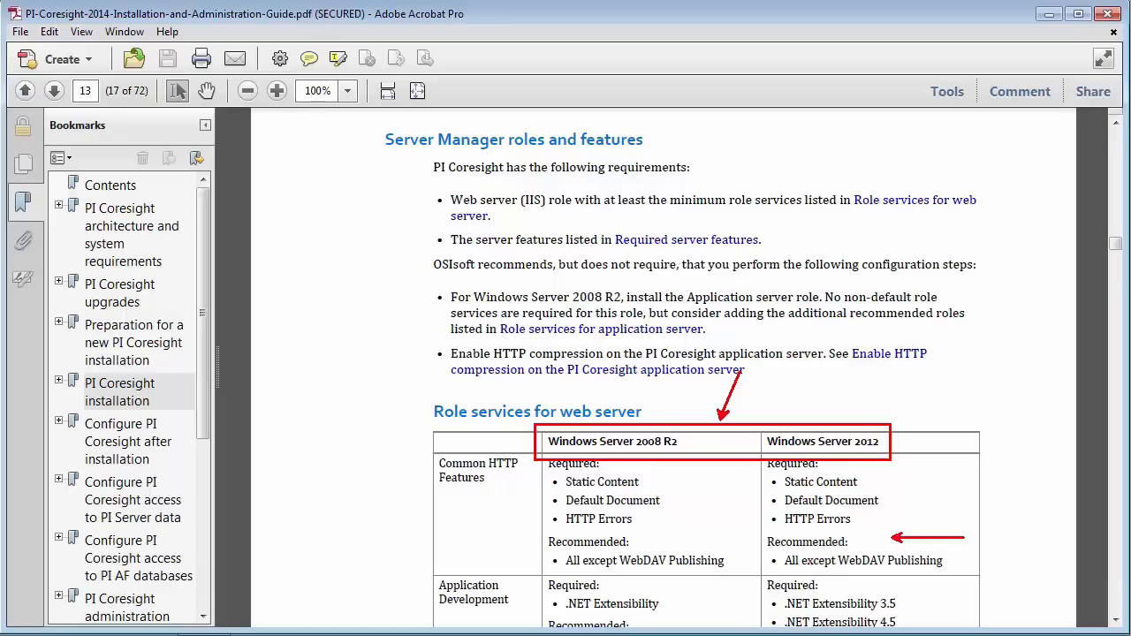
pyautogui.press('Escape')
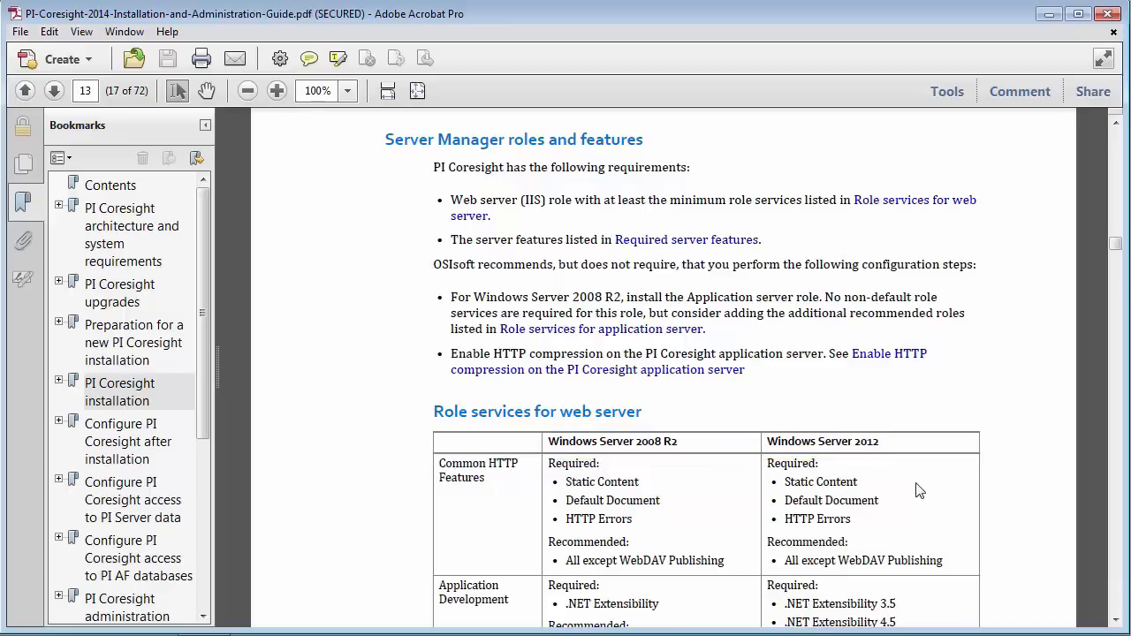
# Minimize the guide and the browser, switch to Server Manager, and start the Add Roles and Features Wizard.
pyautogui.click(1051, 16)
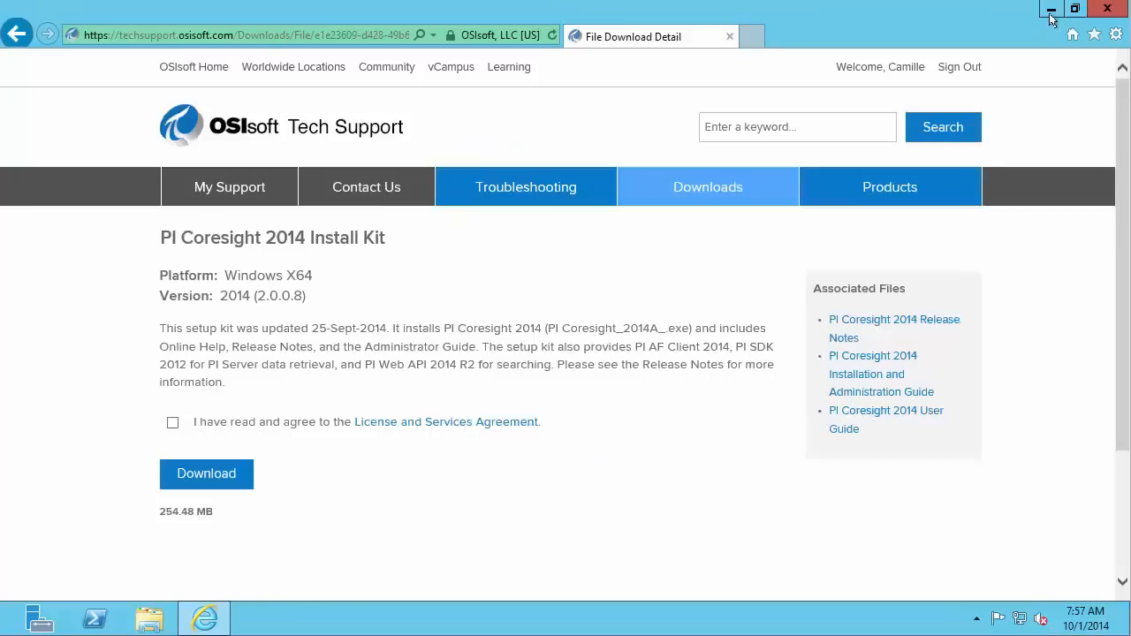
pyautogui.click(1049, 11)
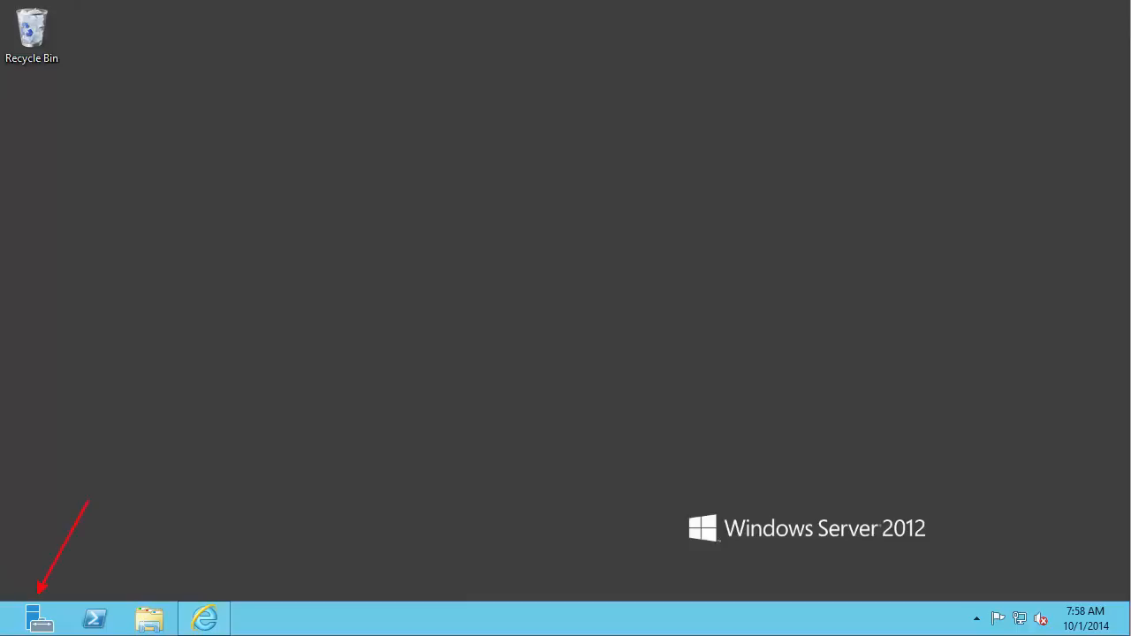
pyautogui.click(44, 620)
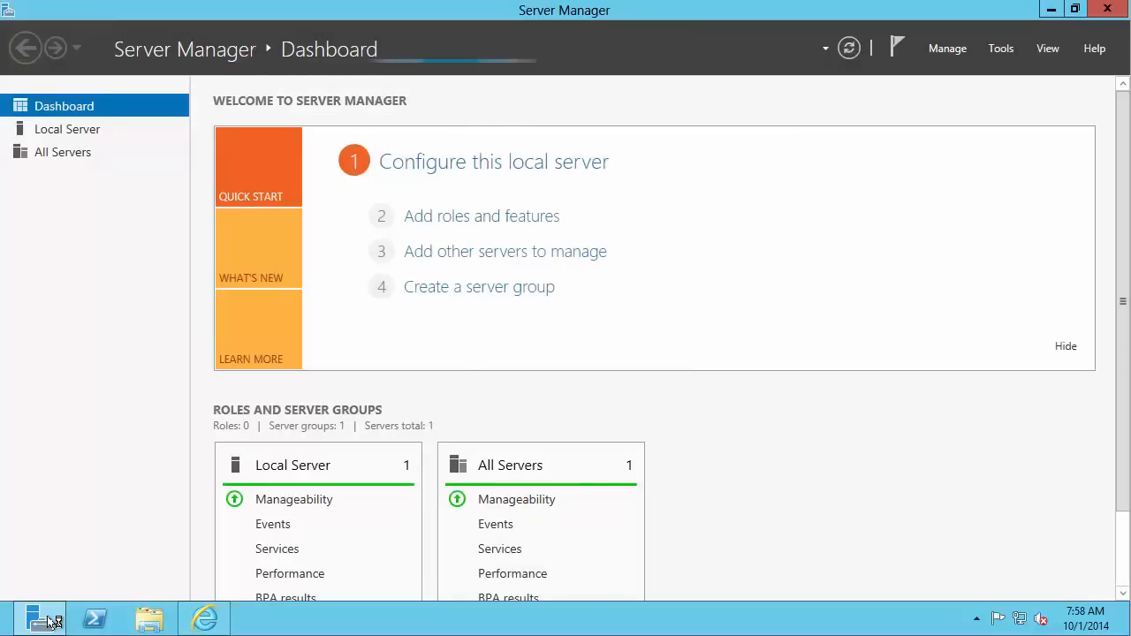
pyautogui.click(506, 220)
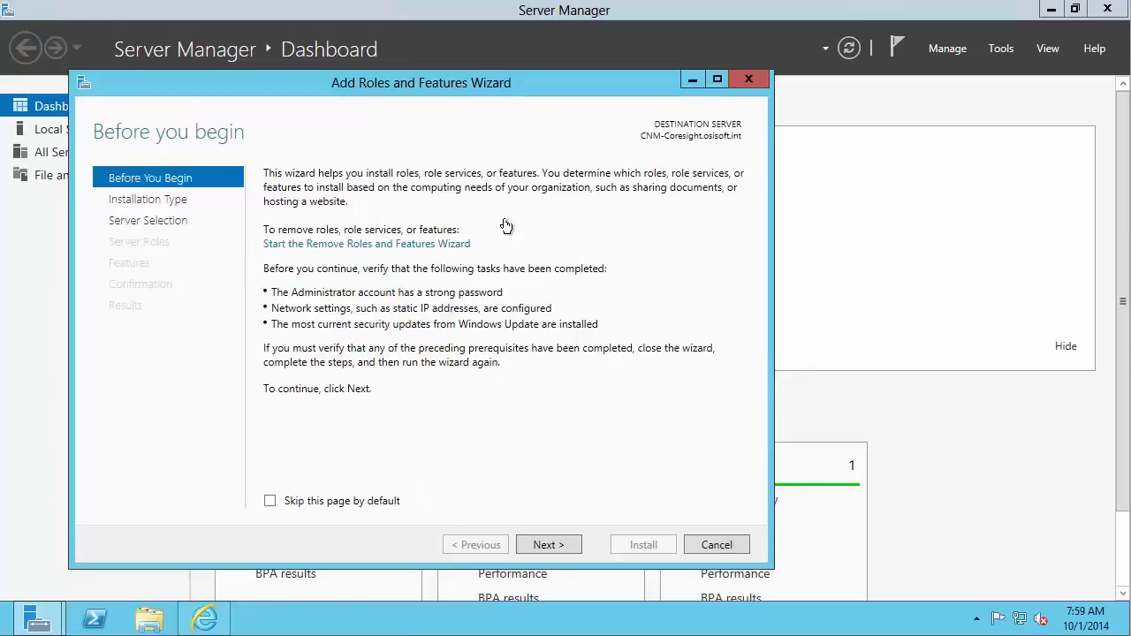
# Choose a role-based or feature-based installation on the destination server CNM-Coresight.osisoft.int from the server pool.
pyautogui.click(562, 546)
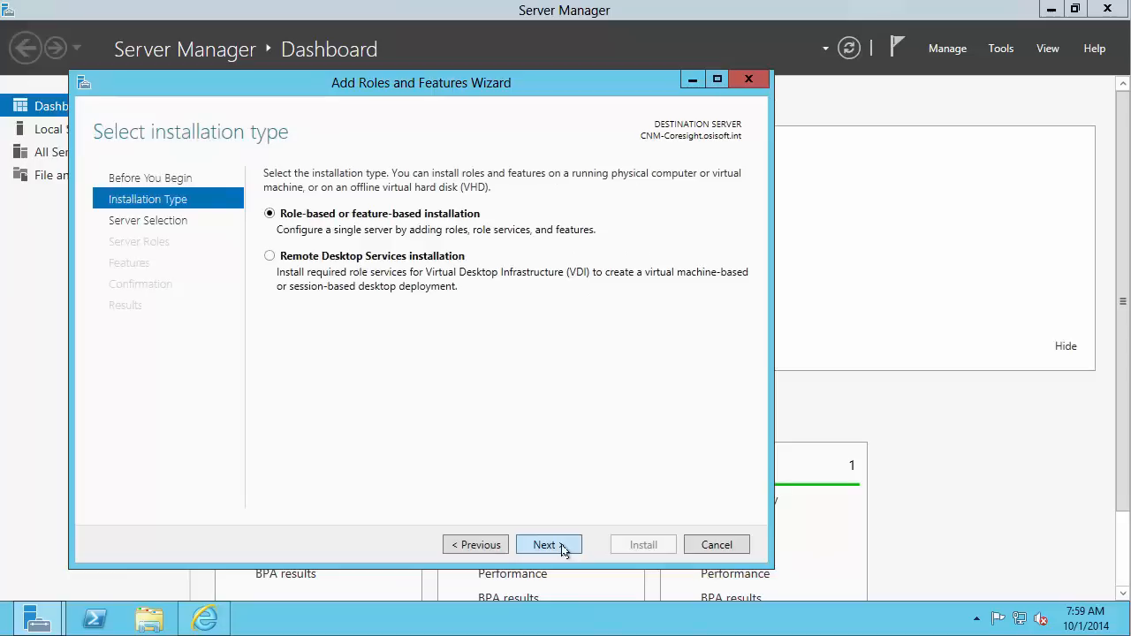
pyautogui.click(563, 546)
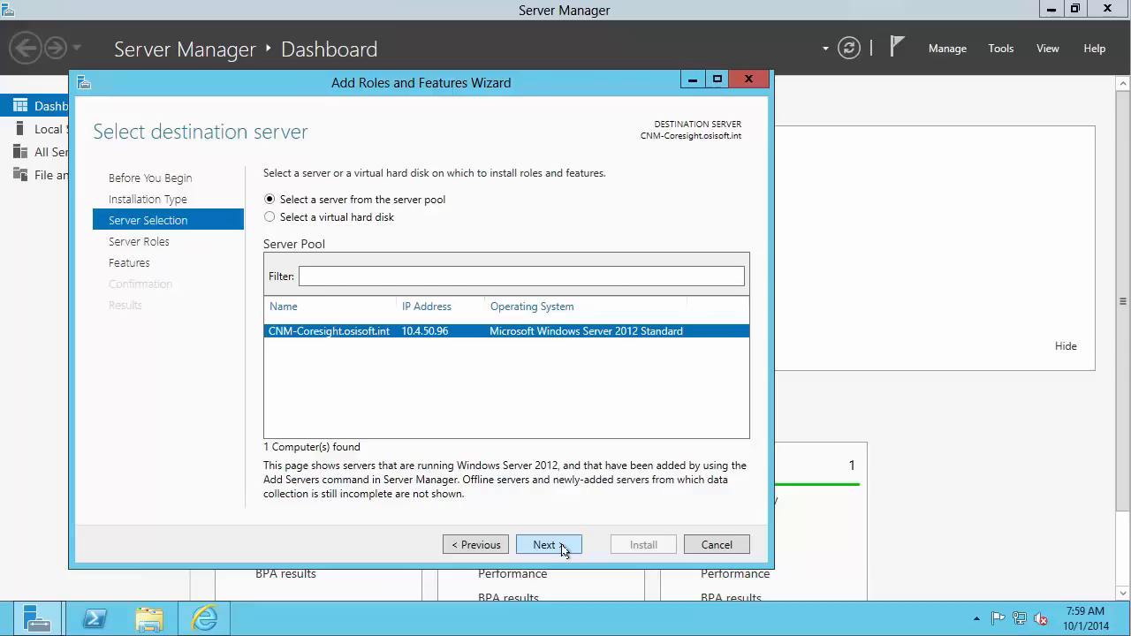
pyautogui.click(562, 546)
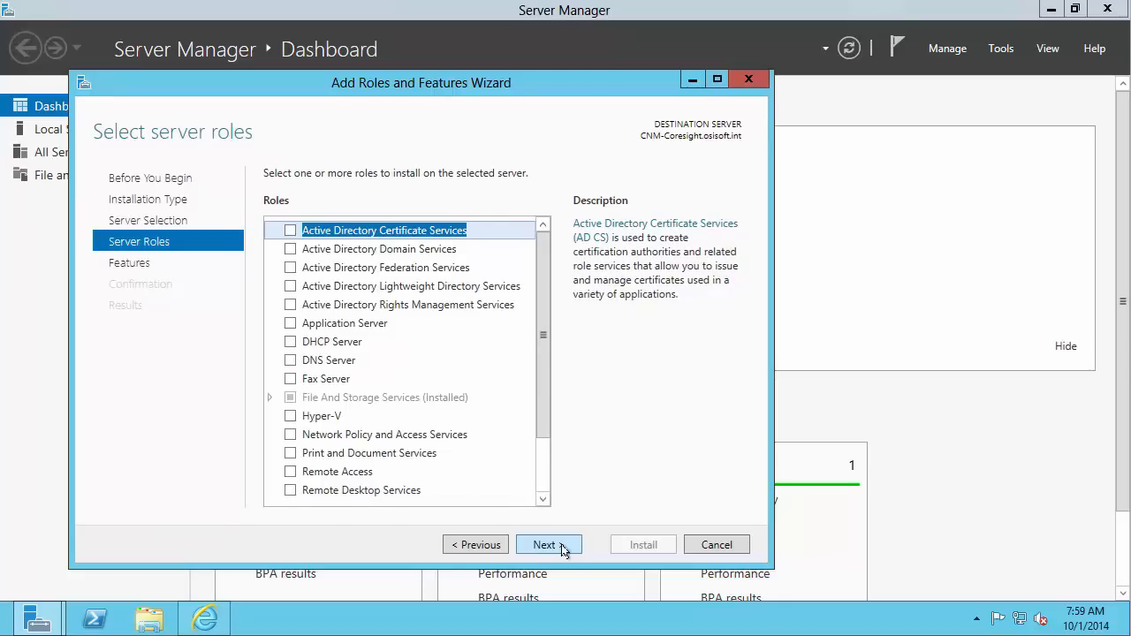
# Select the Application Server and Web Server (IIS) roles, including the required IIS management tools, and continue to the features.
pyautogui.click(291, 323)
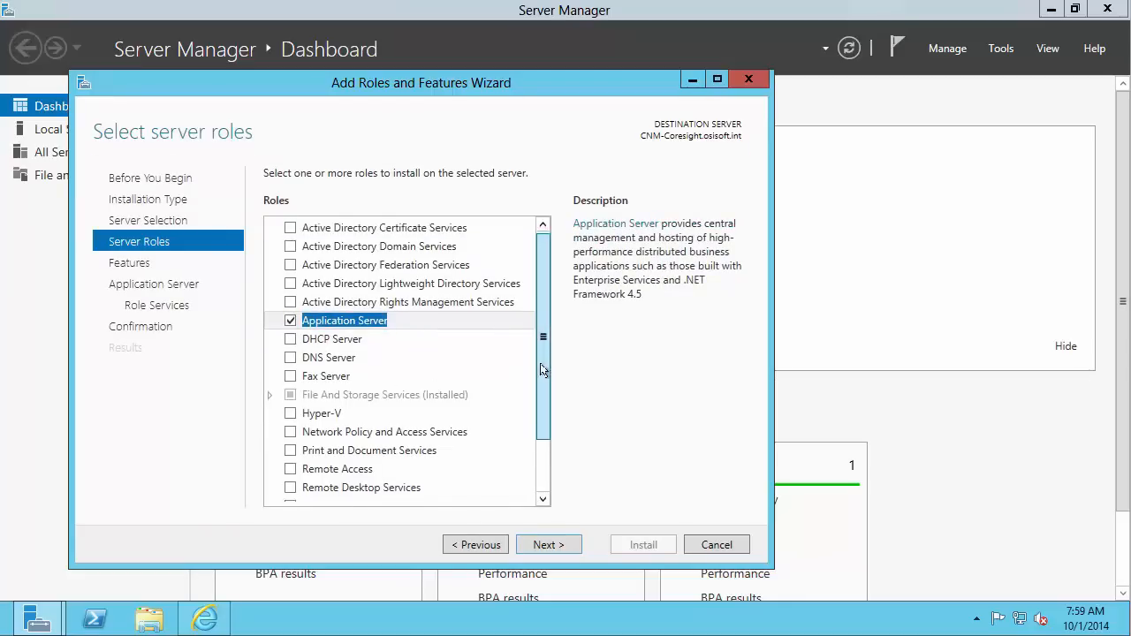
pyautogui.moveTo(542, 368); pyautogui.dragTo(535, 434)
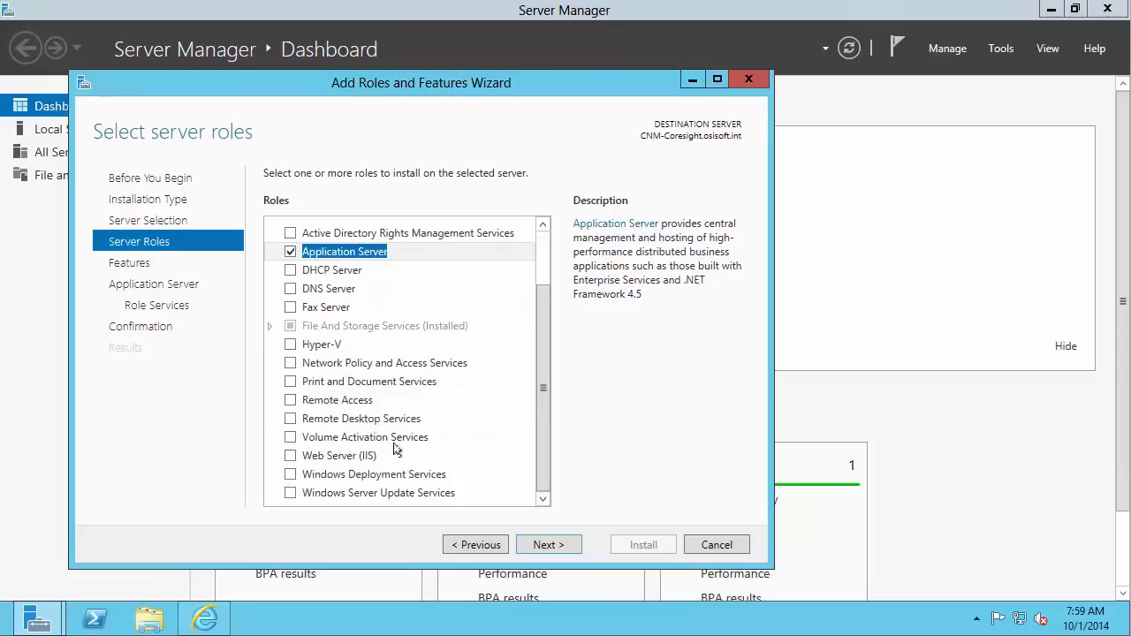
pyautogui.click(290, 456)
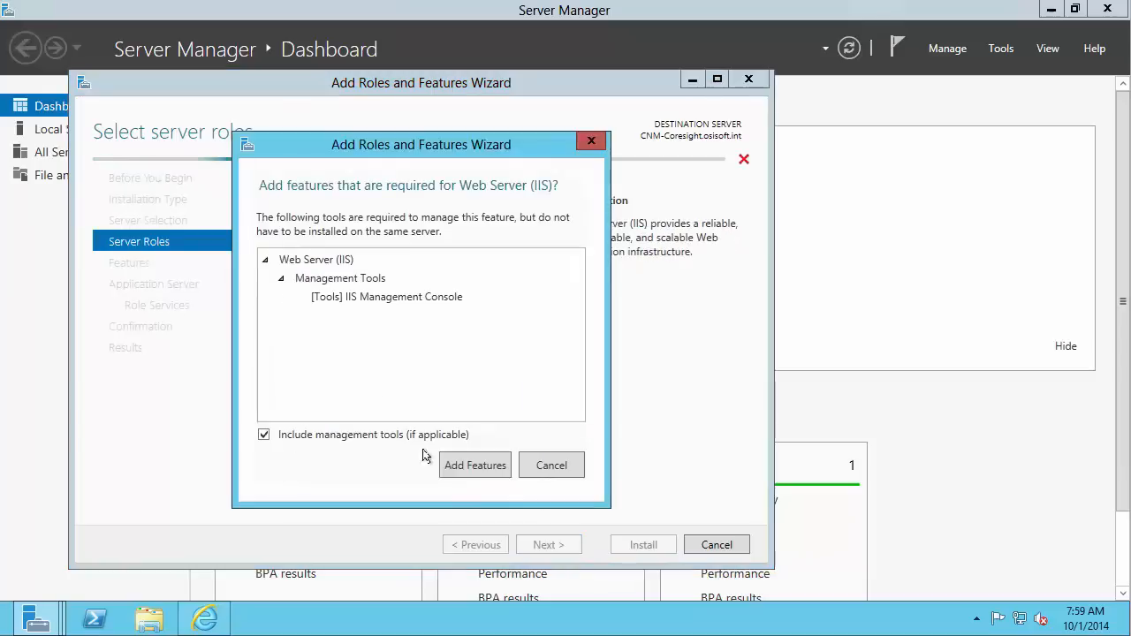
pyautogui.click(469, 468)
pyautogui.click(545, 544)
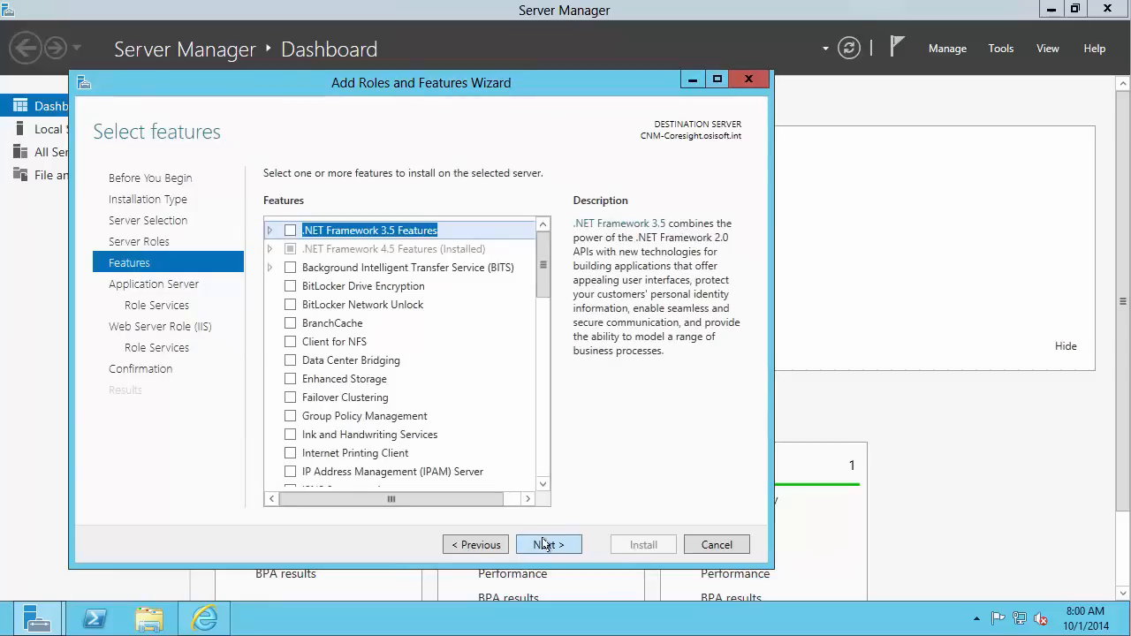
# Select .NET Framework 3.5 Features with both HTTP Activation and Non-HTTP Activation, adding the required features.
pyautogui.click(289, 230)
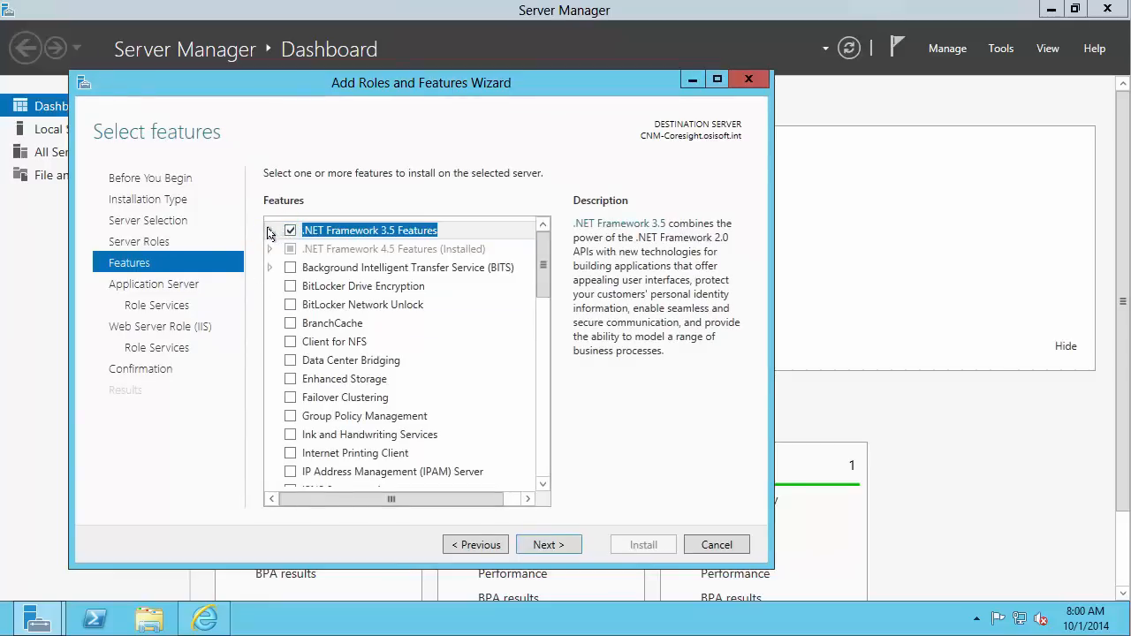
pyautogui.click(269, 230)
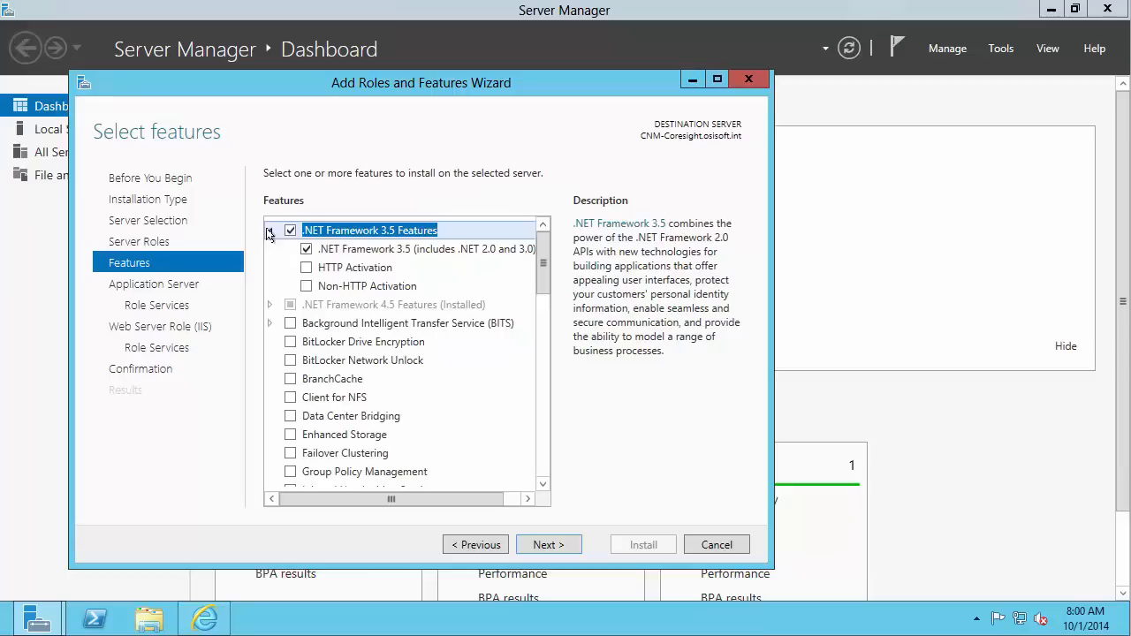
pyautogui.click(306, 267)
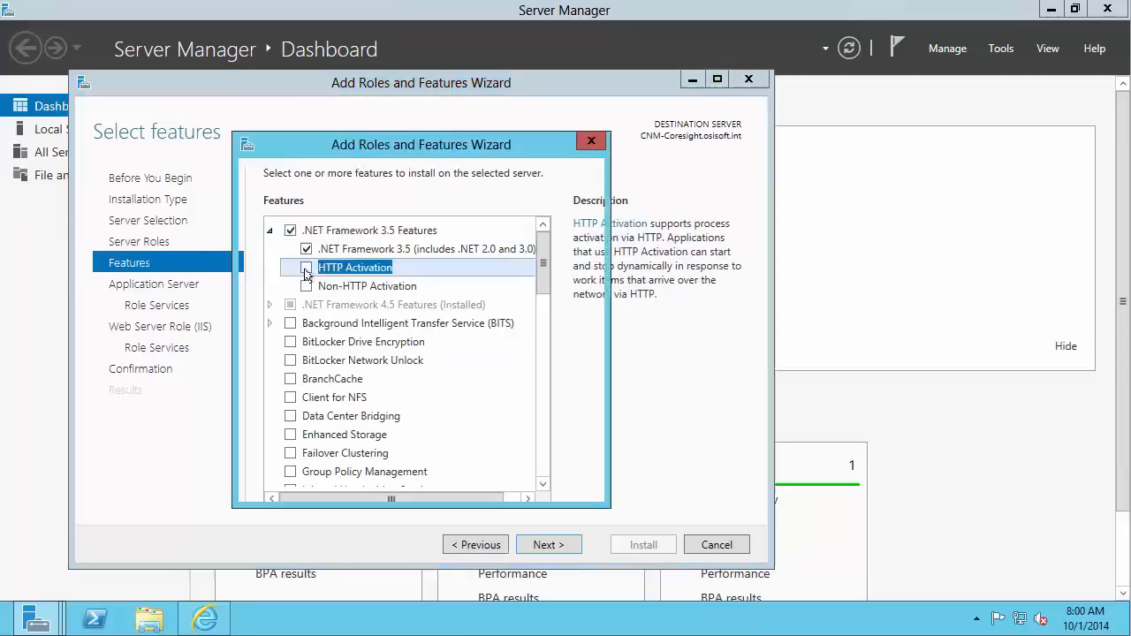
pyautogui.click(478, 467)
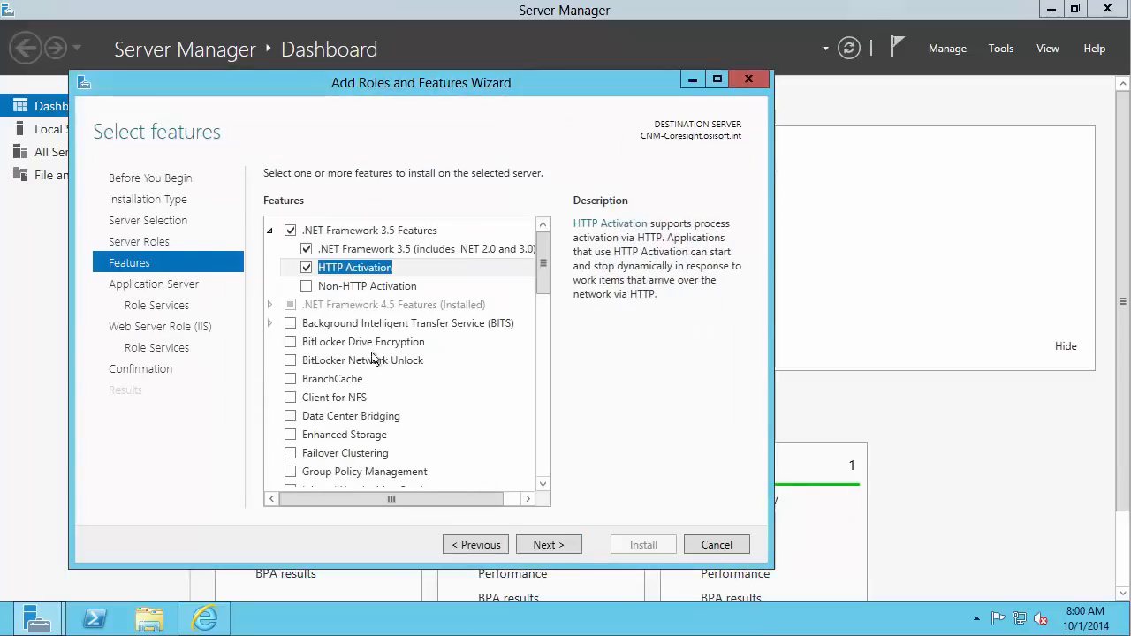
pyautogui.click(305, 286)
# Review the components selected under Windows Process Activation Service and accept the feature selection.
pyautogui.moveTo(542, 265); pyautogui.dragTo(545, 433)
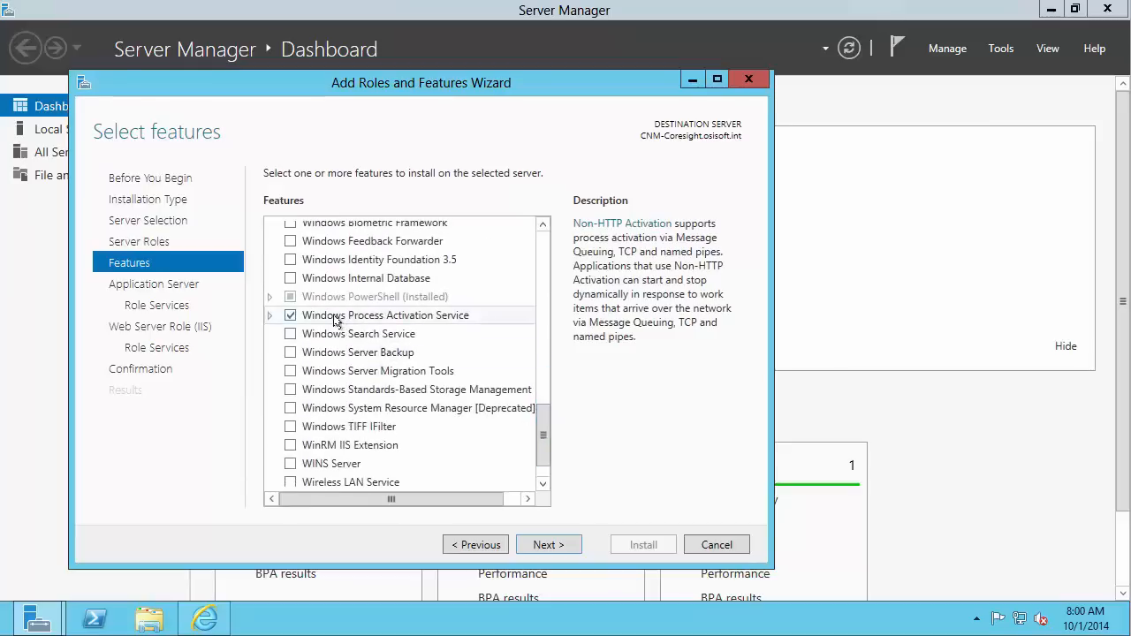
pyautogui.click(268, 316)
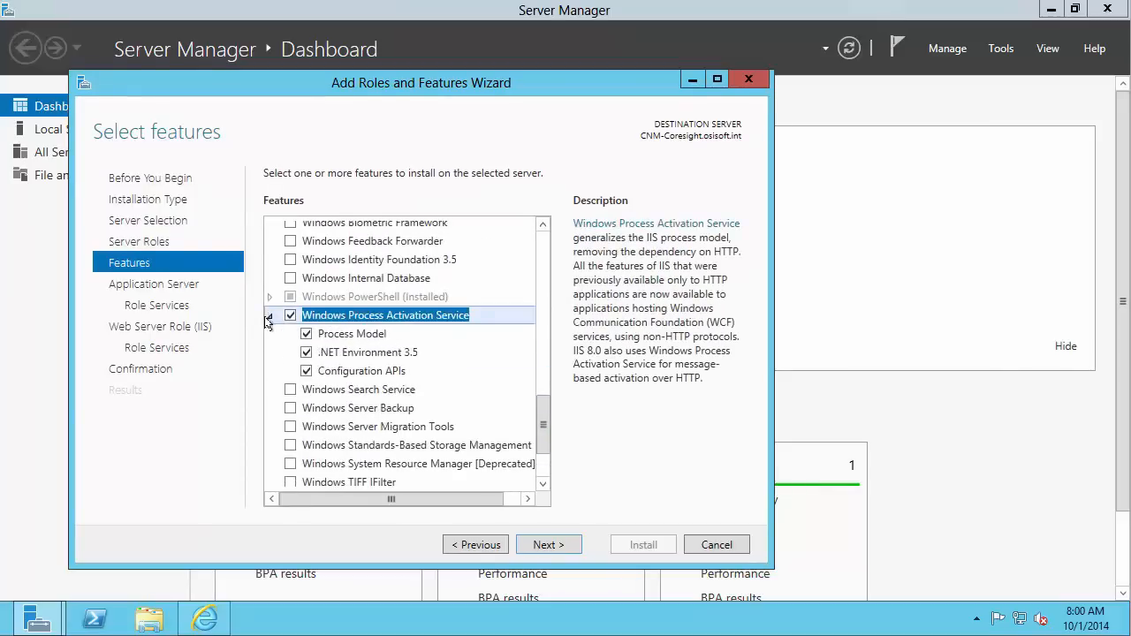
pyautogui.moveTo(541, 426); pyautogui.dragTo(530, 257)
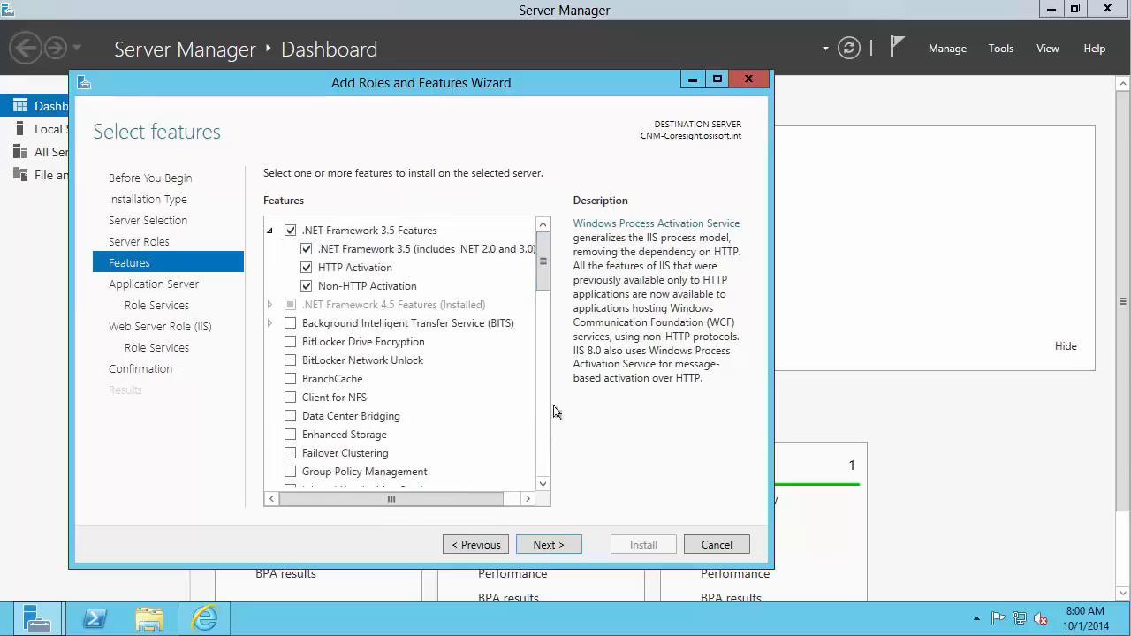
pyautogui.click(545, 544)
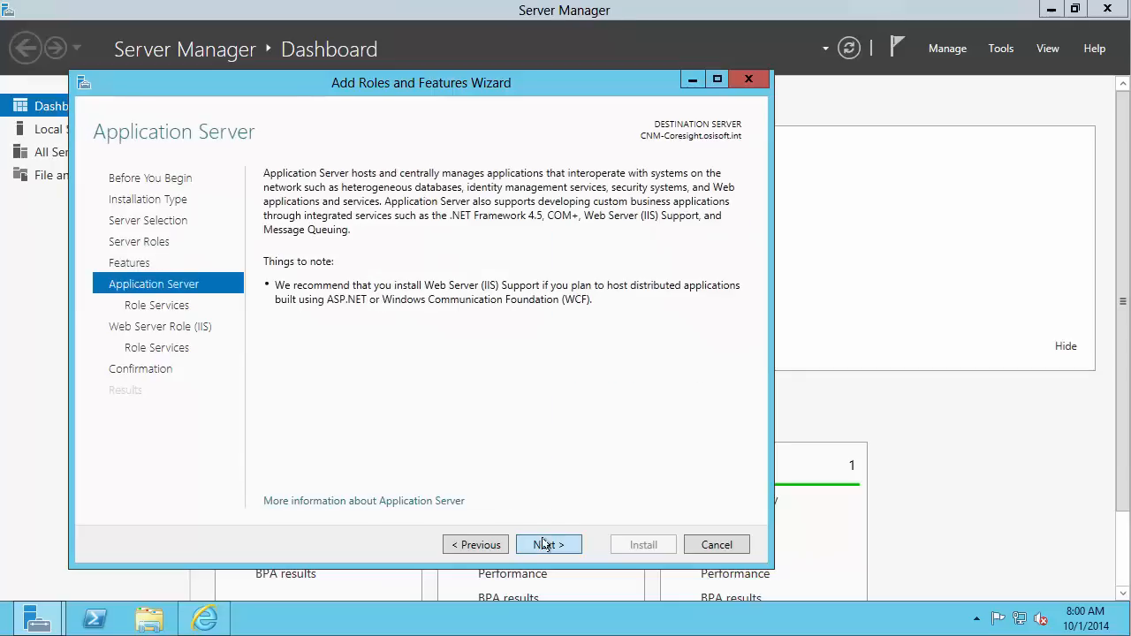
# For Application Server, add Windows Process Activation Service Support with HTTP Activation and Web Server (IIS) Support, including their required features.
pyautogui.click(545, 545)
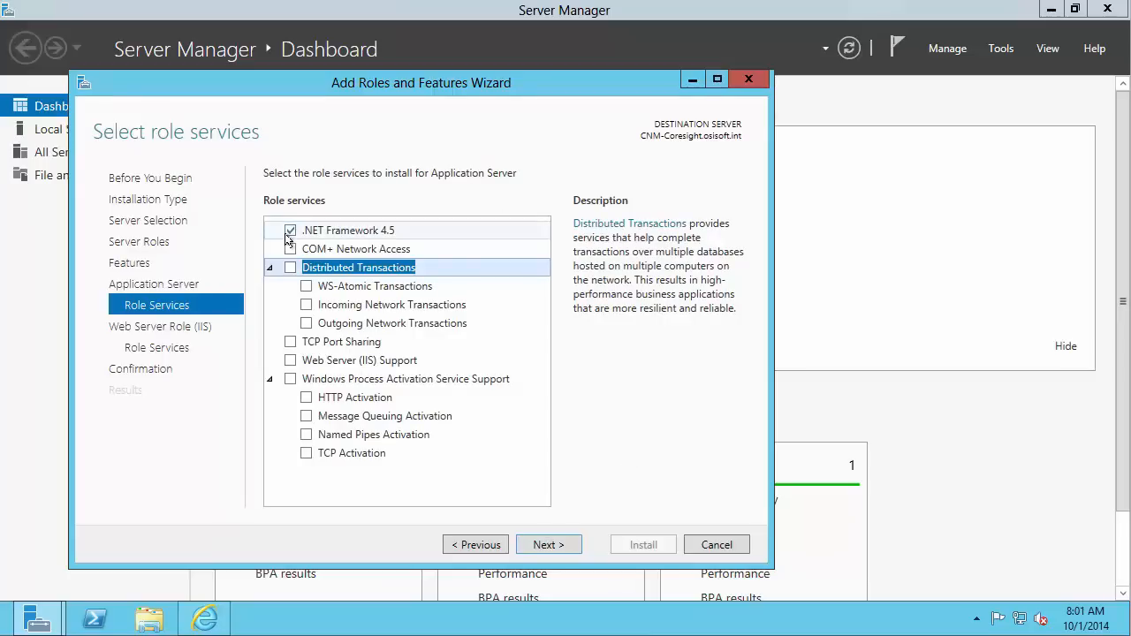
pyautogui.click(289, 380)
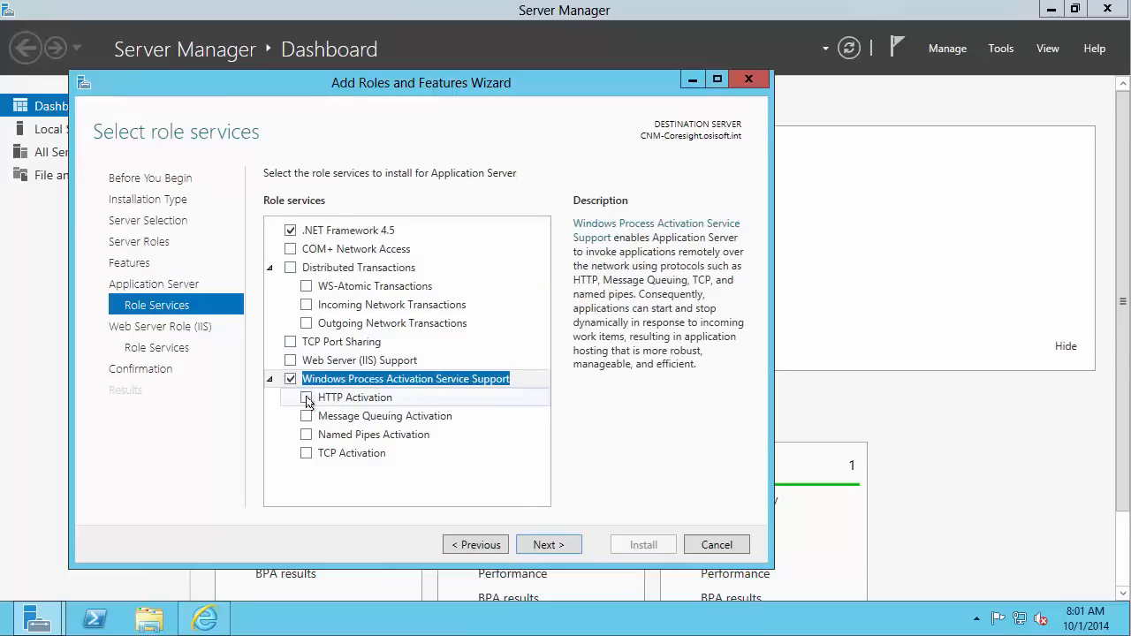
pyautogui.click(306, 399)
pyautogui.click(493, 469)
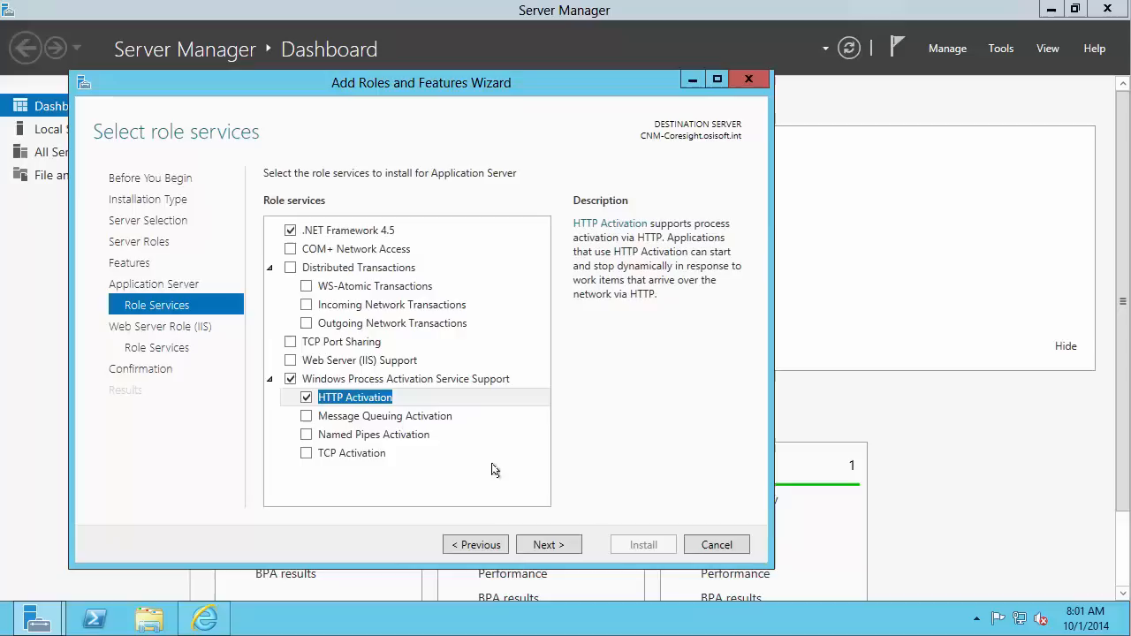
pyautogui.click(290, 361)
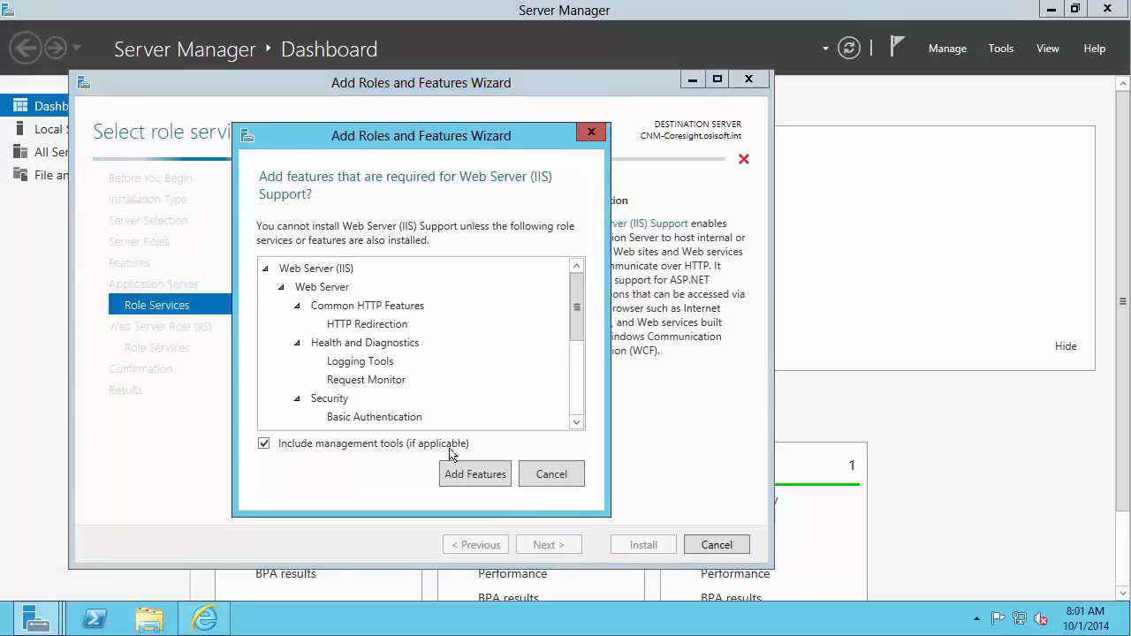
pyautogui.click(474, 477)
pyautogui.click(553, 545)
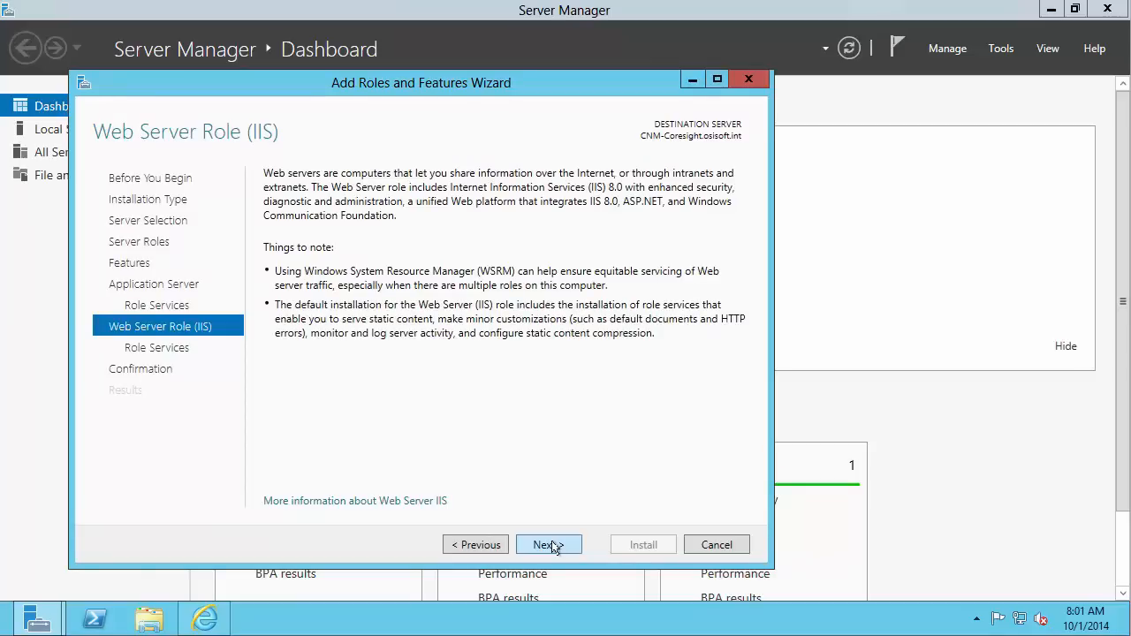
# Continue to the Web Server (IIS) role services, review Common HTTP Features, and add Tracing under Health and Diagnostics.
pyautogui.click(550, 546)
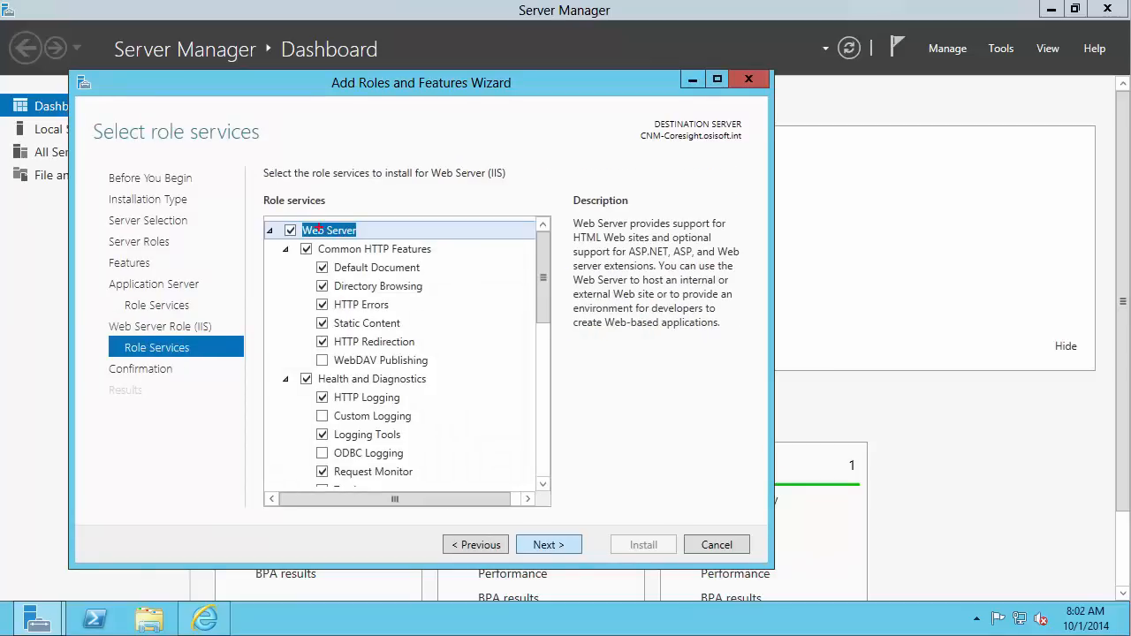
pyautogui.moveTo(312, 238)
pyautogui.mouseDown()
pyautogui.moveTo(323, 251)
pyautogui.moveTo(436, 260)
pyautogui.mouseUp()
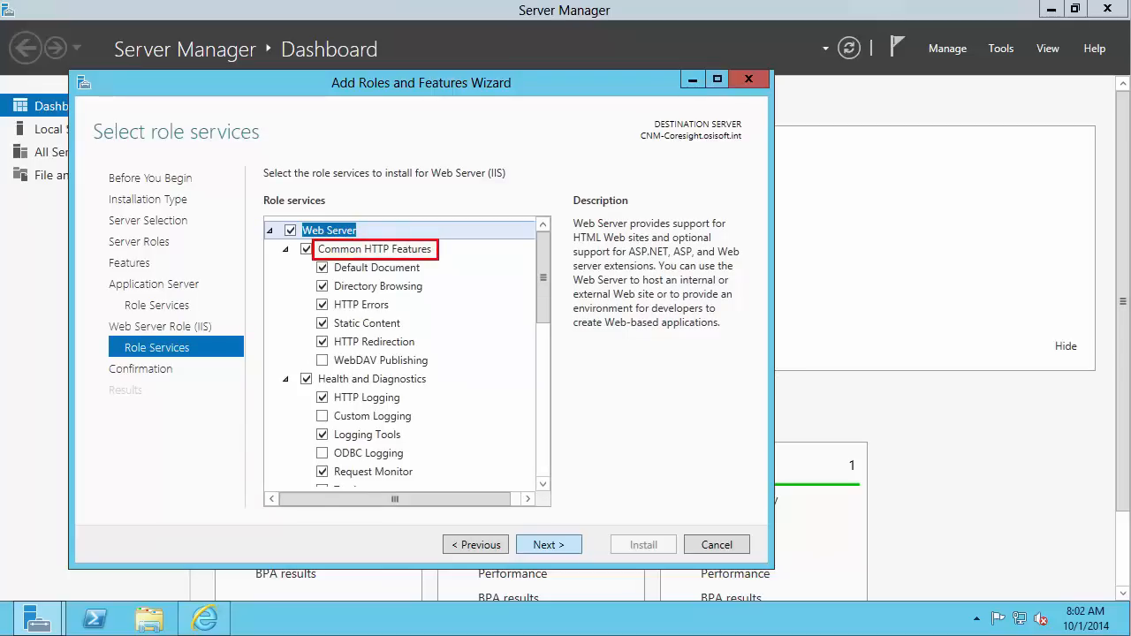
pyautogui.moveTo(411, 323); pyautogui.dragTo(454, 316)
pyautogui.moveTo(429, 268); pyautogui.dragTo(466, 265)
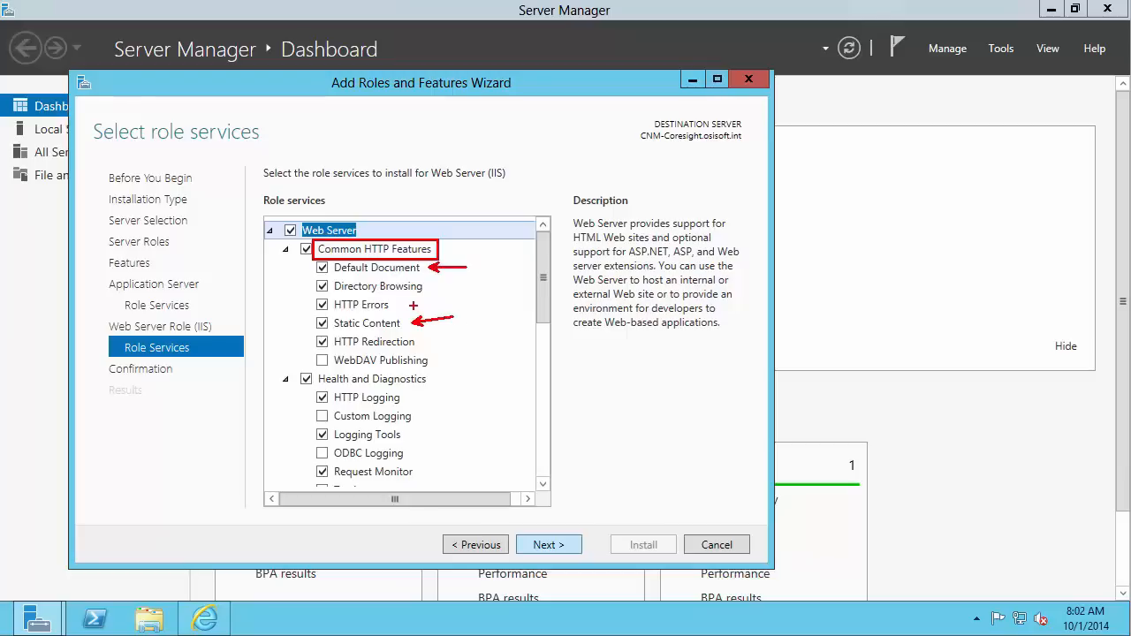
pyautogui.moveTo(404, 305); pyautogui.dragTo(445, 301)
pyautogui.press('Escape')
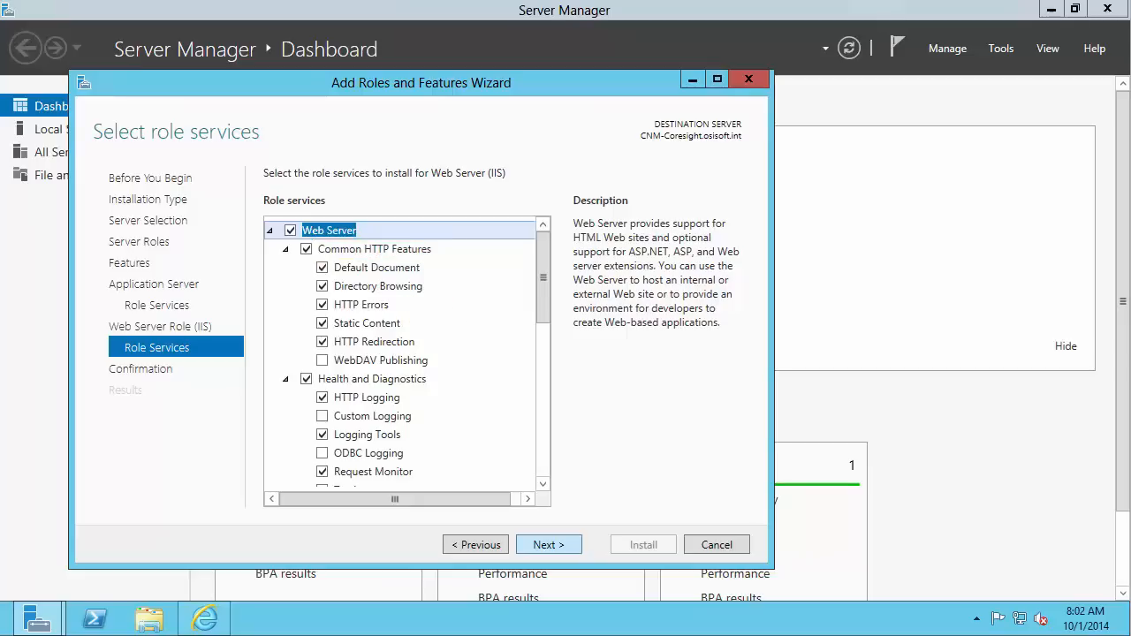
pyautogui.moveTo(538, 278); pyautogui.dragTo(541, 301)
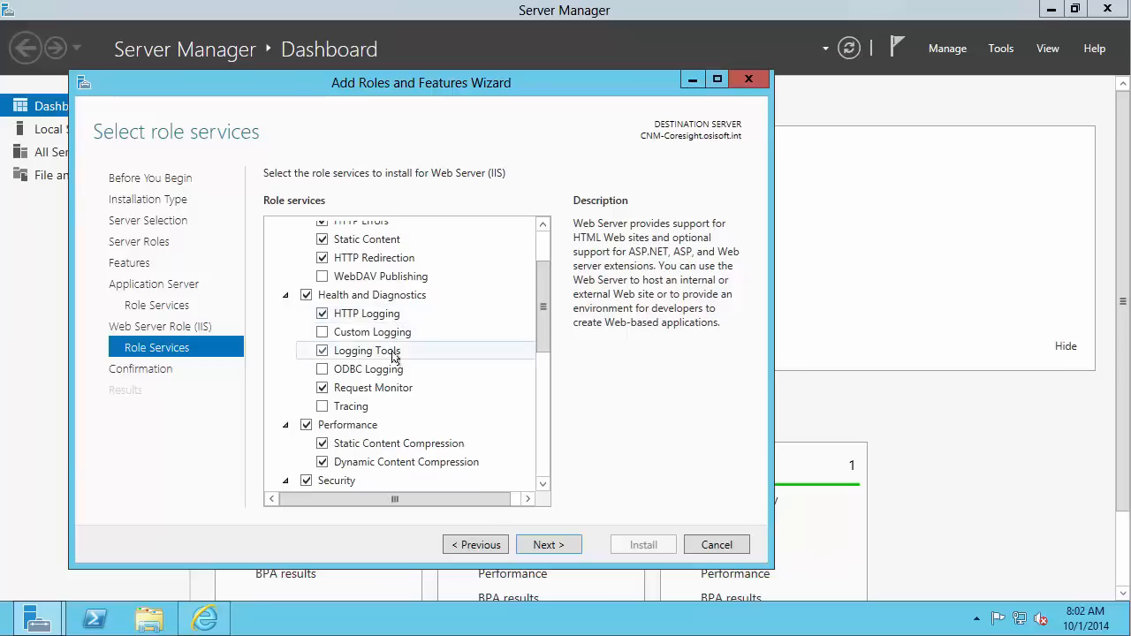
pyautogui.click(321, 408)
pyautogui.scroll(-2, 321, 408)
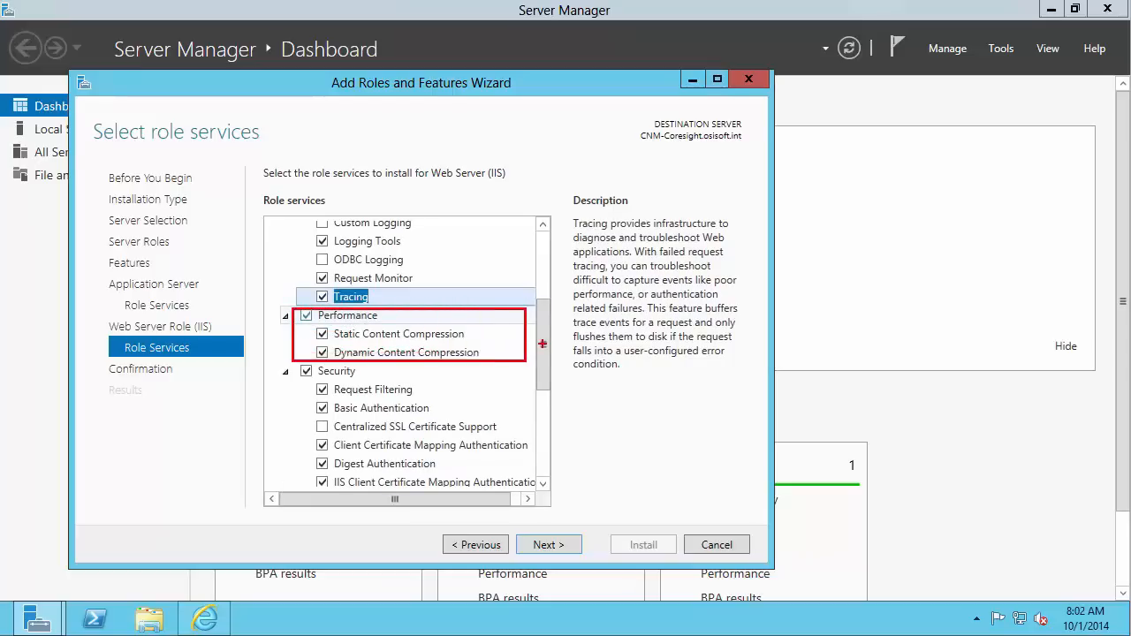
# Add Centralized SSL Certificate Support under Security and ASP.NET 3.5 under Application Development.
pyautogui.moveTo(543, 347); pyautogui.dragTo(543, 382)
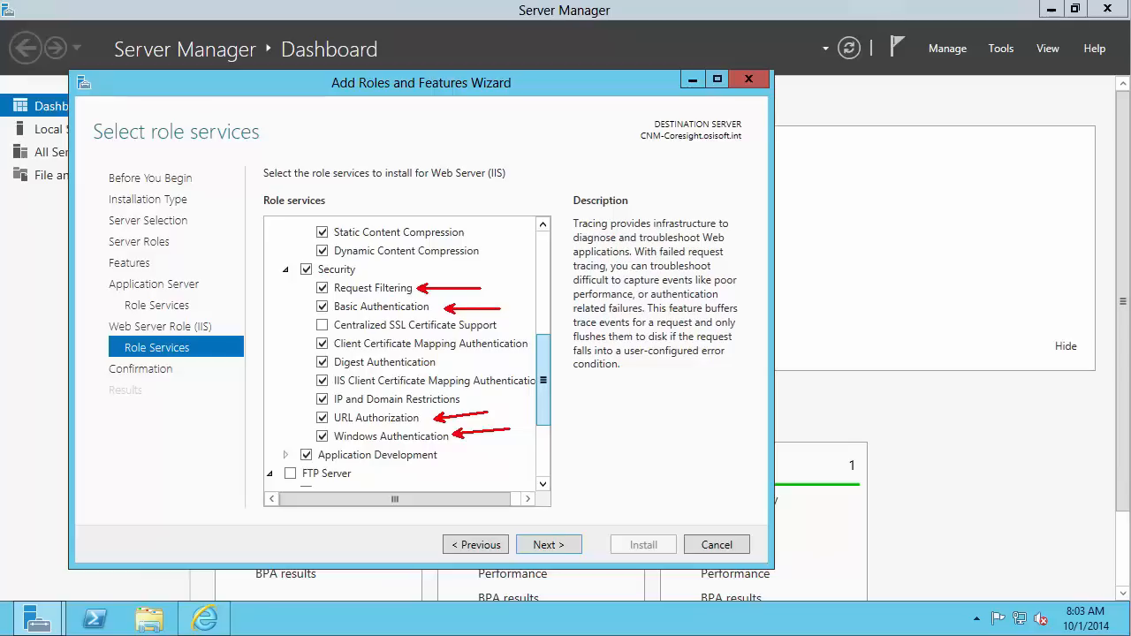
pyautogui.click(323, 327)
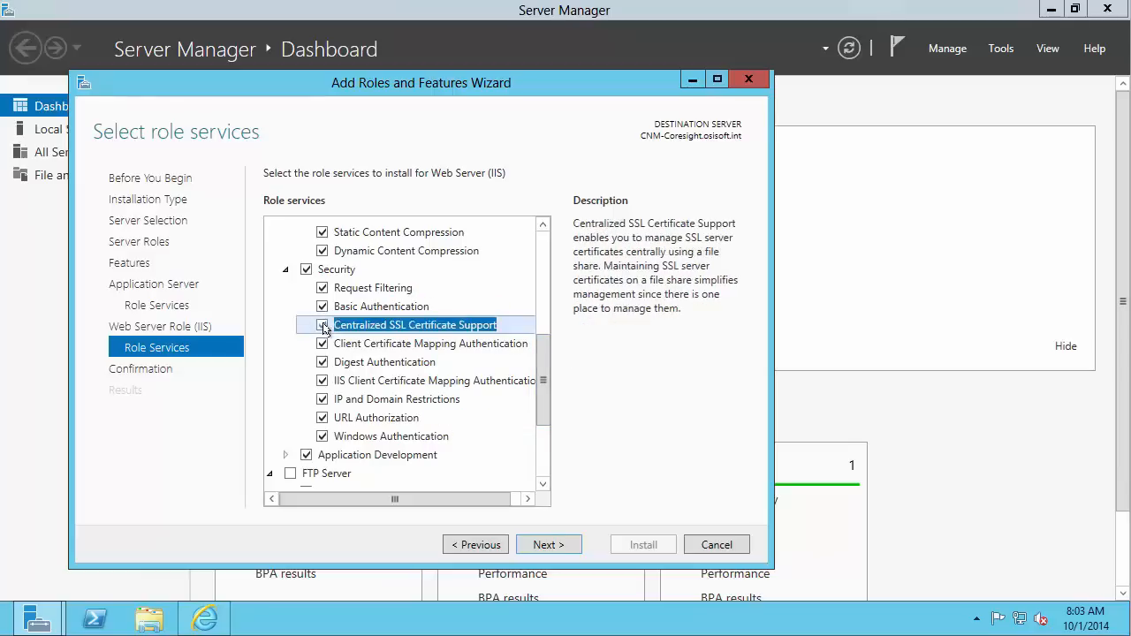
pyautogui.moveTo(540, 379); pyautogui.dragTo(540, 433)
pyautogui.click(285, 311)
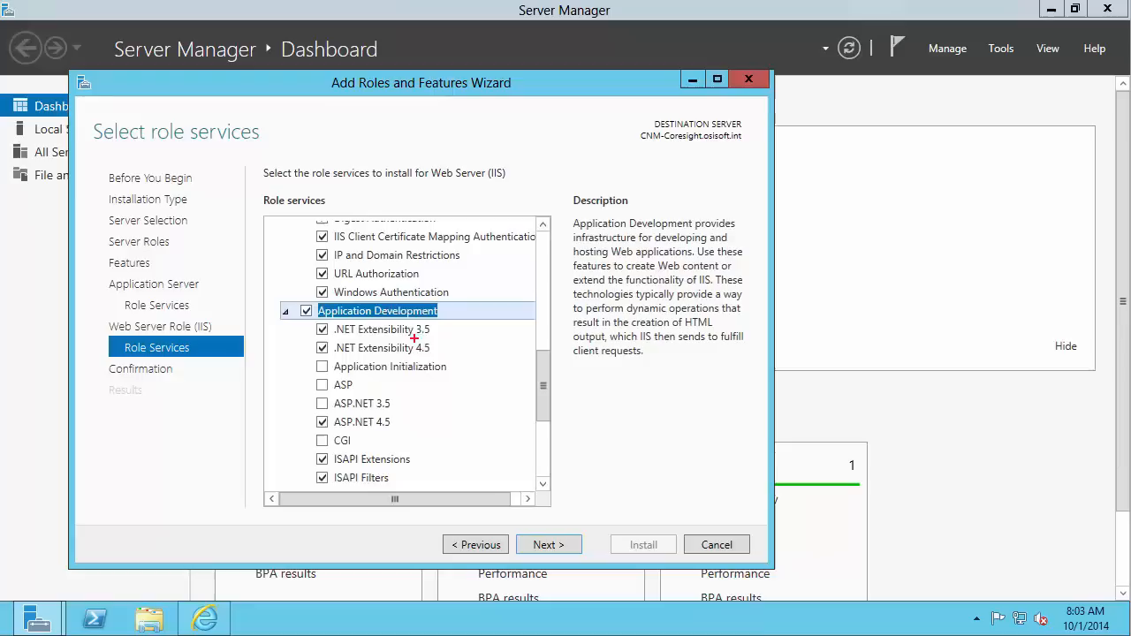
pyautogui.moveTo(297, 320); pyautogui.dragTo(449, 362)
pyautogui.click(322, 405)
# Add Management Service under Management Tools and continue to the installation confirmation.
pyautogui.moveTo(543, 386); pyautogui.dragTo(543, 406)
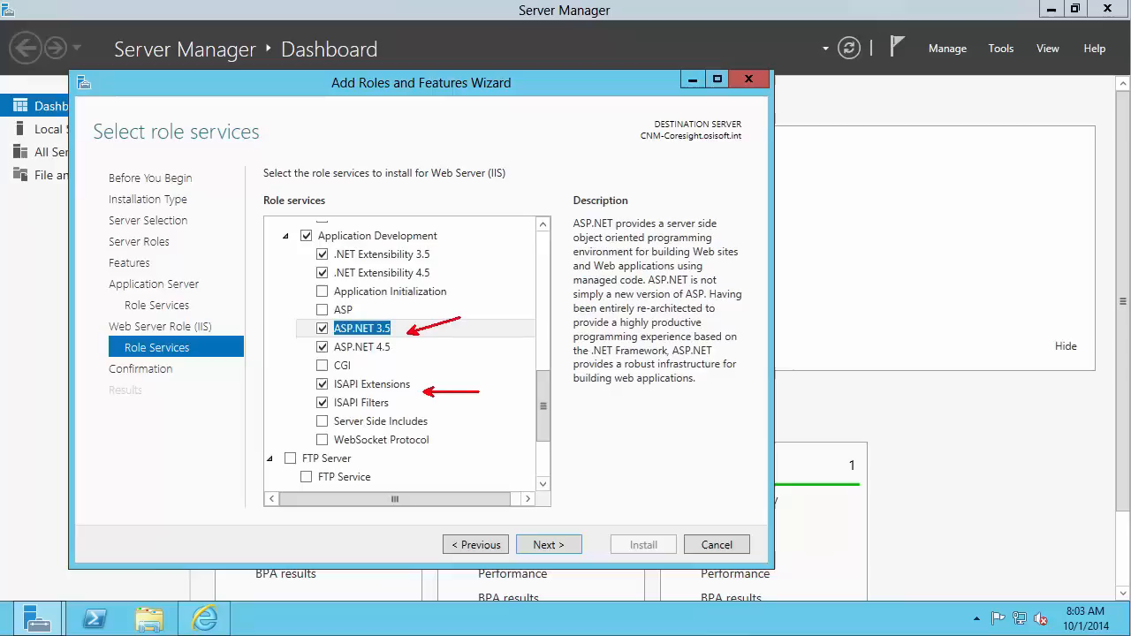
pyautogui.moveTo(544, 389); pyautogui.dragTo(544, 424)
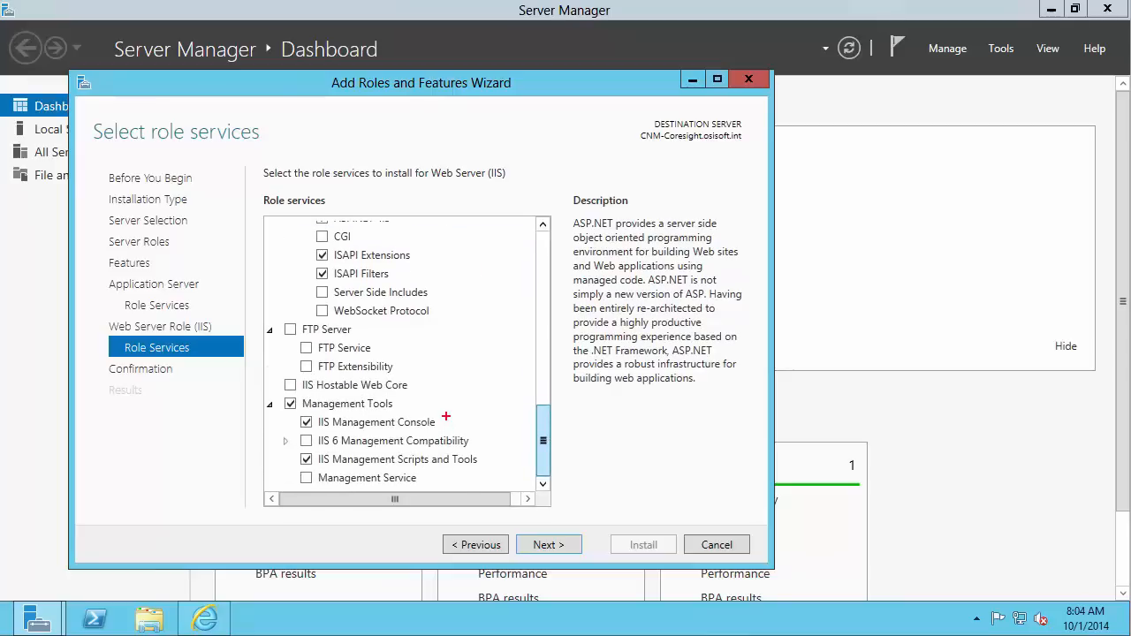
pyautogui.moveTo(446, 417); pyautogui.dragTo(505, 396)
pyautogui.press('Escape')
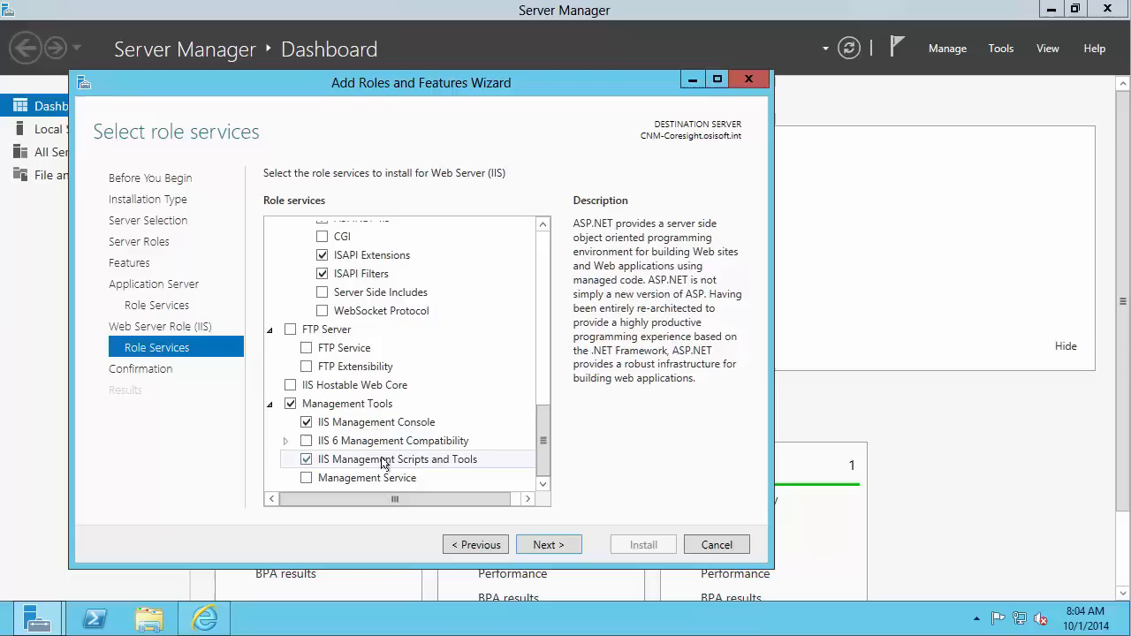
pyautogui.click(306, 478)
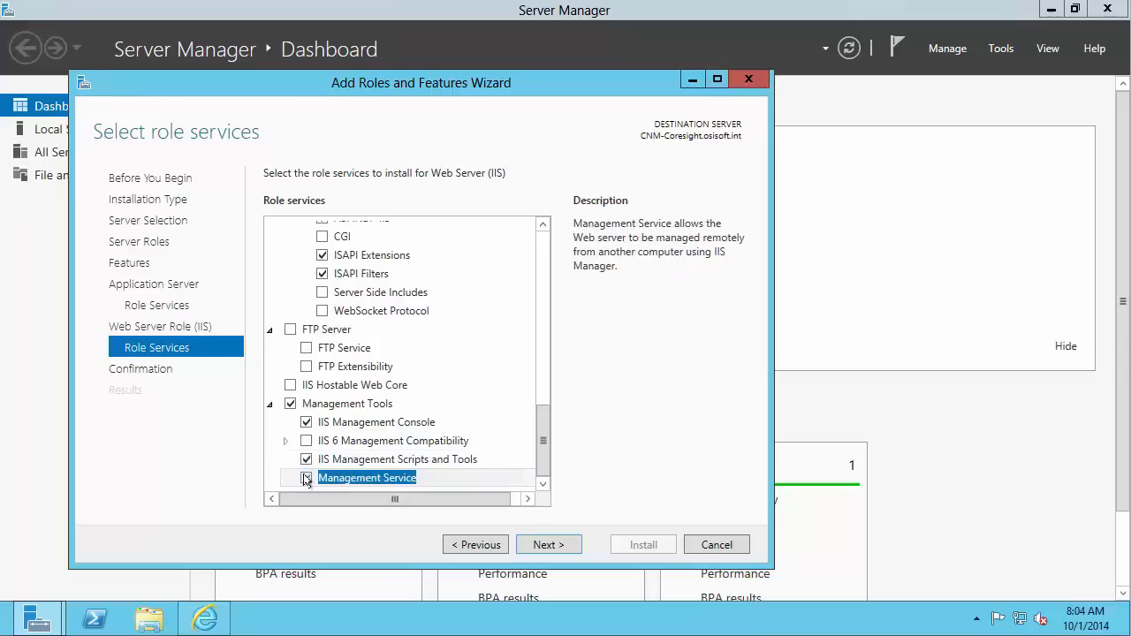
pyautogui.click(557, 545)
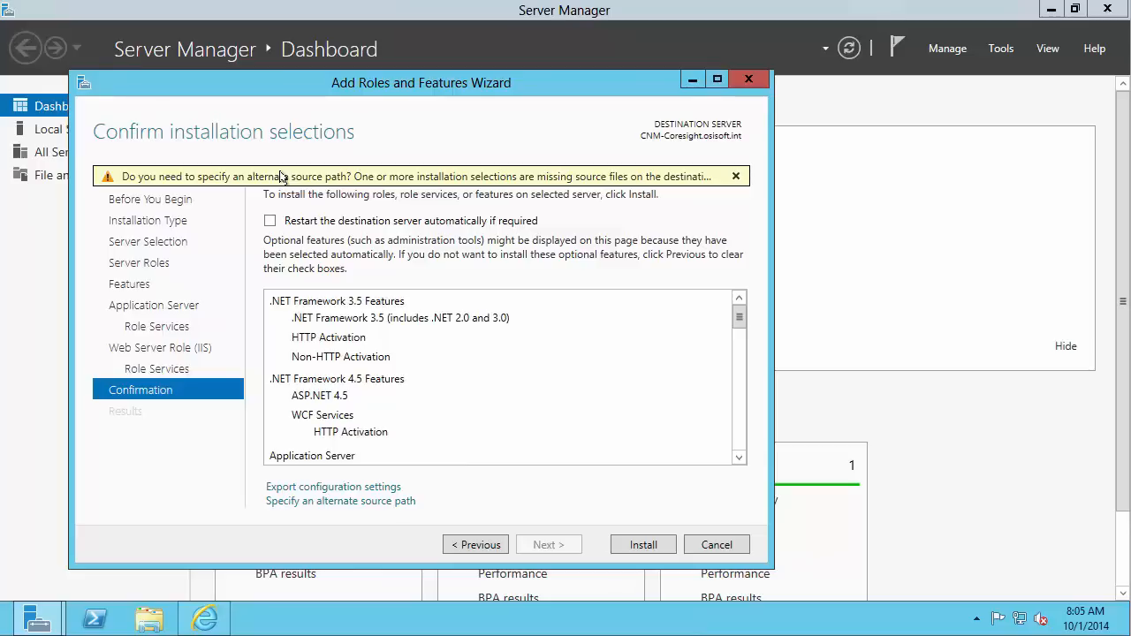
# Read the full alternate source path warning about source files on the destination server.
pyautogui.moveTo(281, 177)
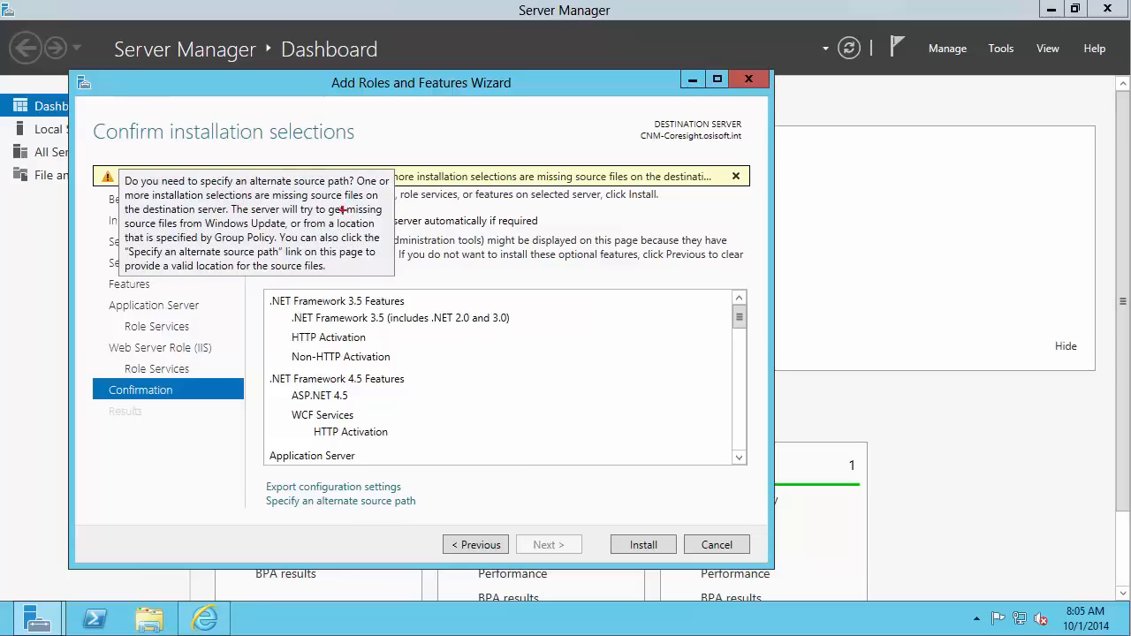
pyautogui.moveTo(291, 220); pyautogui.dragTo(416, 217)
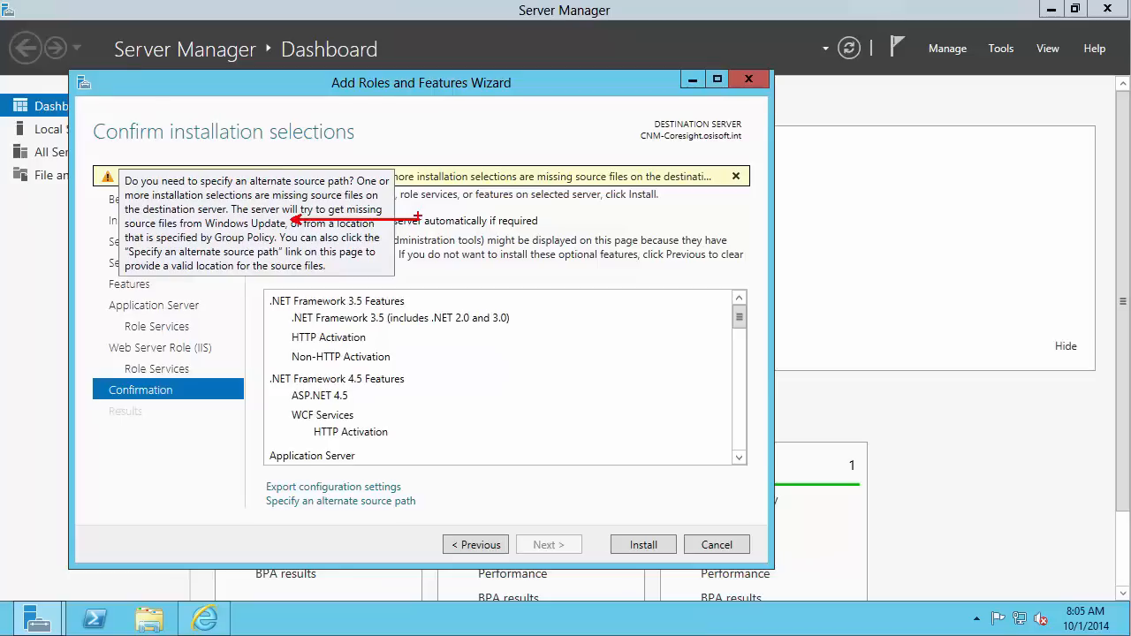
pyautogui.press('Escape')
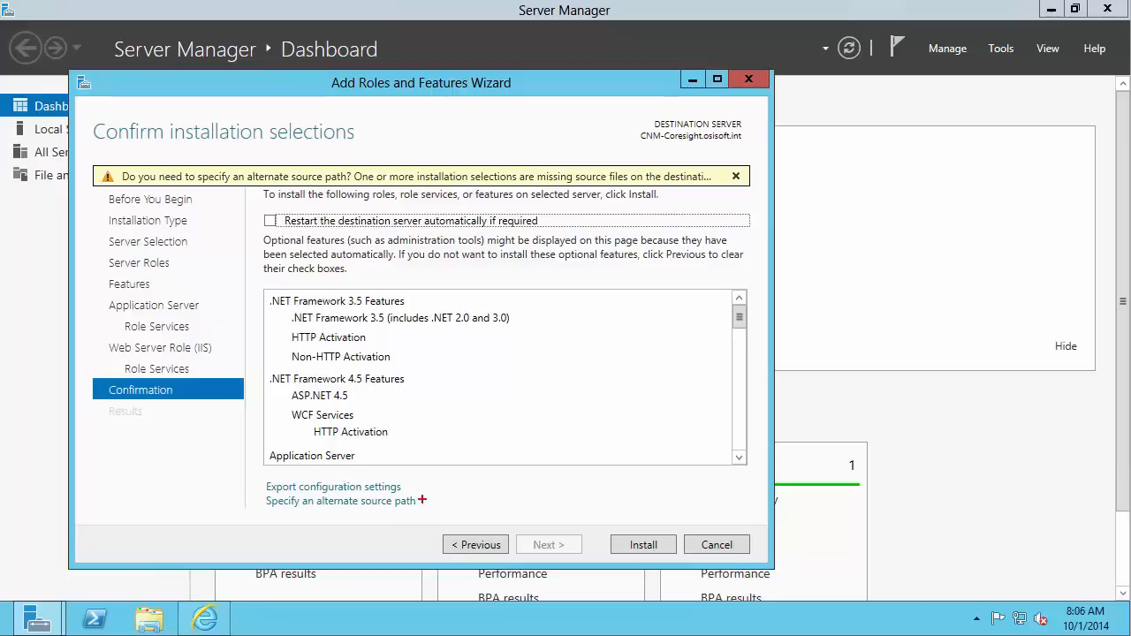
# Specify C:\sxs as the alternate source path, copying the folder's address from File Explorer.
pyautogui.moveTo(421, 500); pyautogui.dragTo(500, 463)
pyautogui.click(333, 501)
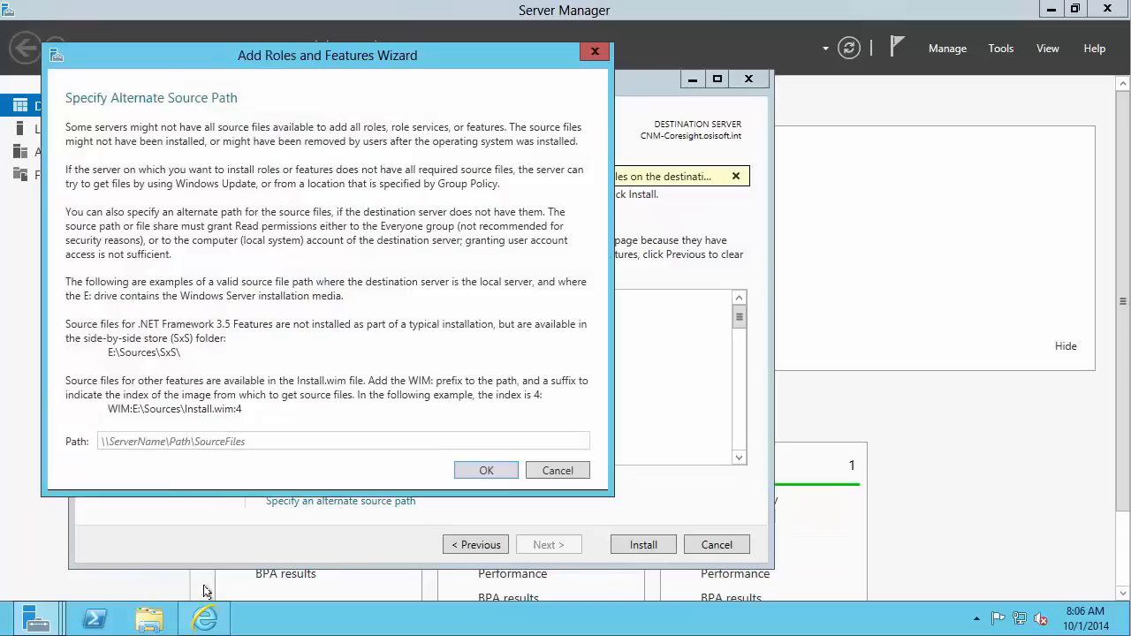
pyautogui.click(160, 623)
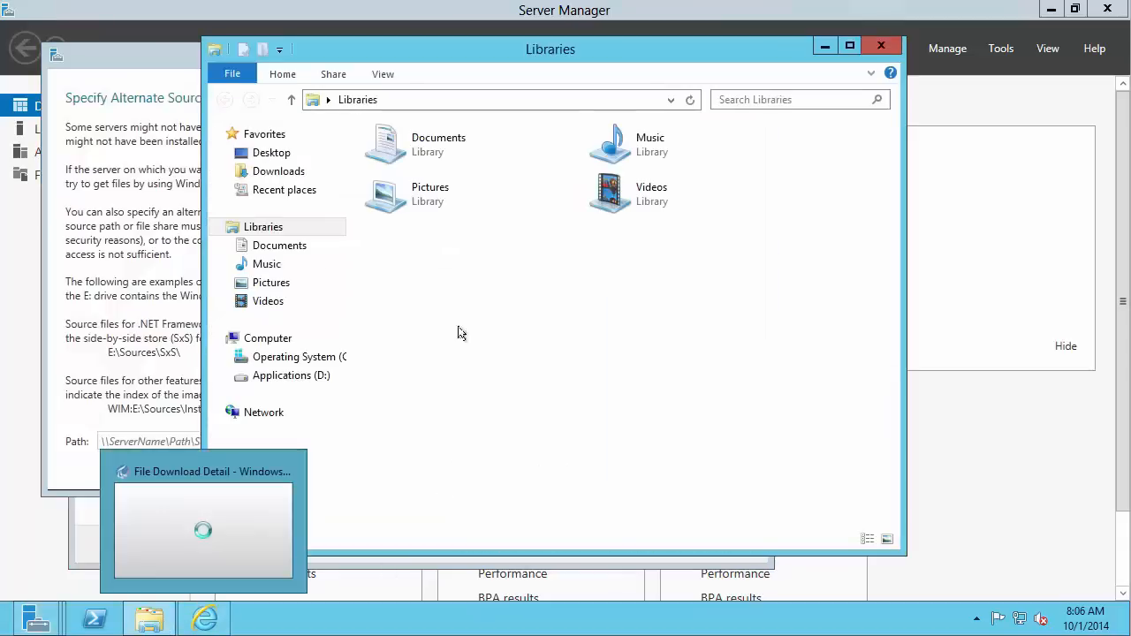
pyautogui.click(316, 357)
pyautogui.doubleClick(388, 284)
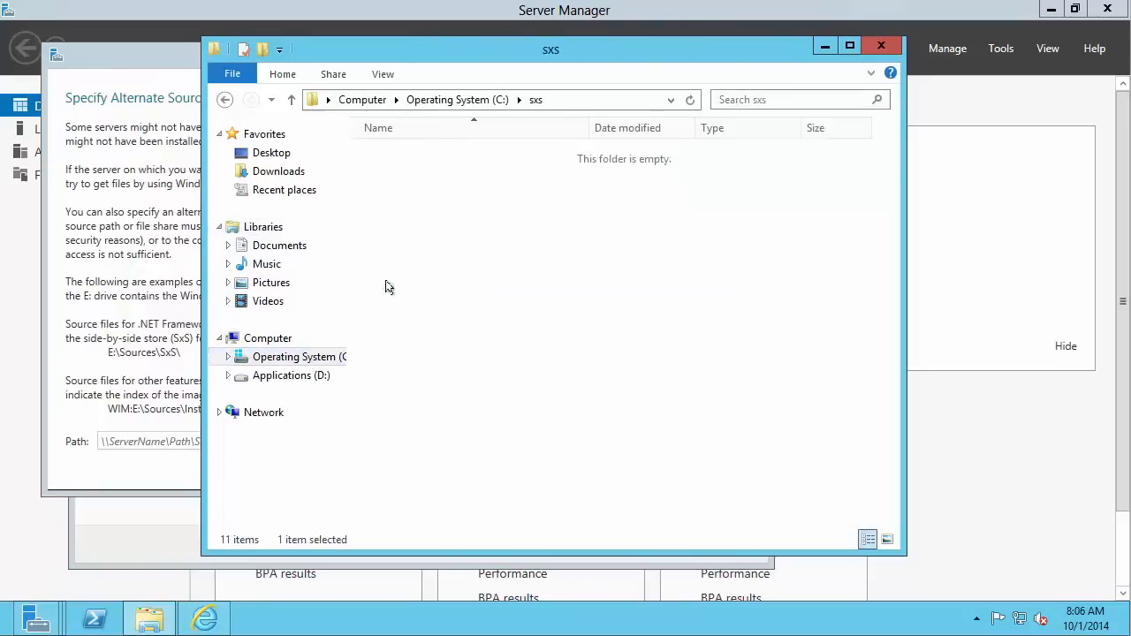
pyautogui.click(570, 106)
pyautogui.hotkey('ctrl', 'c')
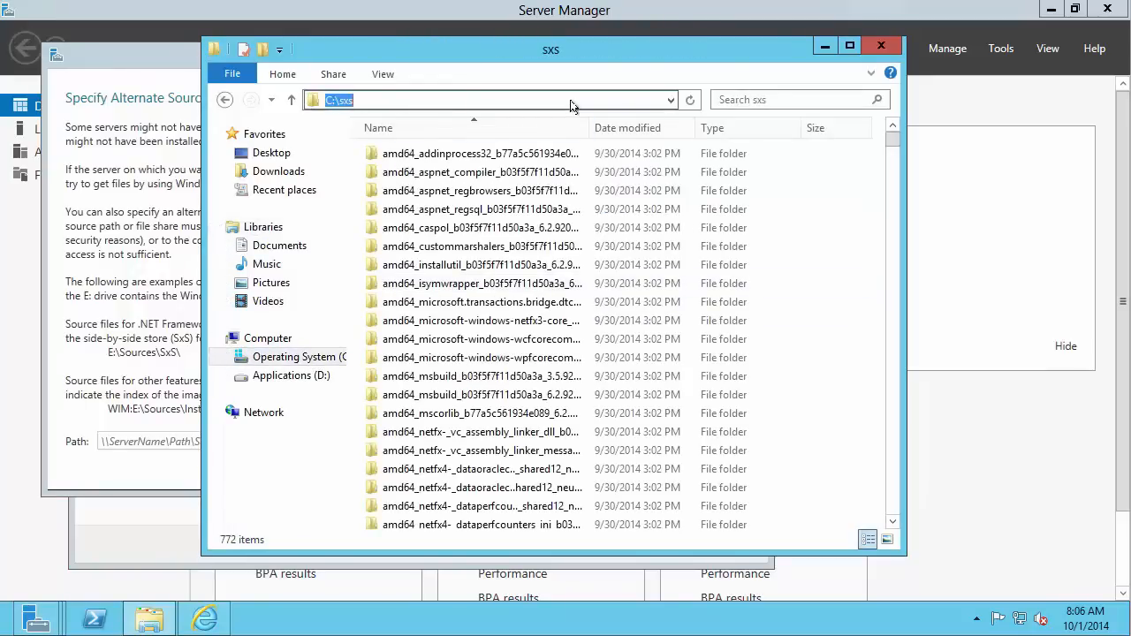
pyautogui.click(824, 46)
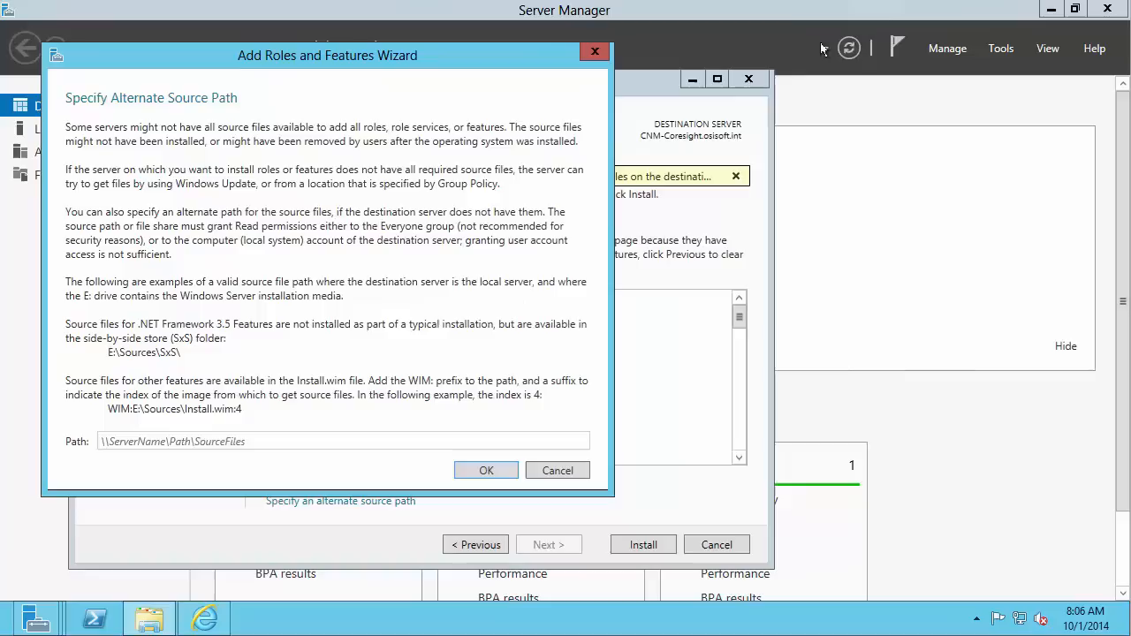
pyautogui.click(193, 439)
pyautogui.hotkey('ctrl', 'v')
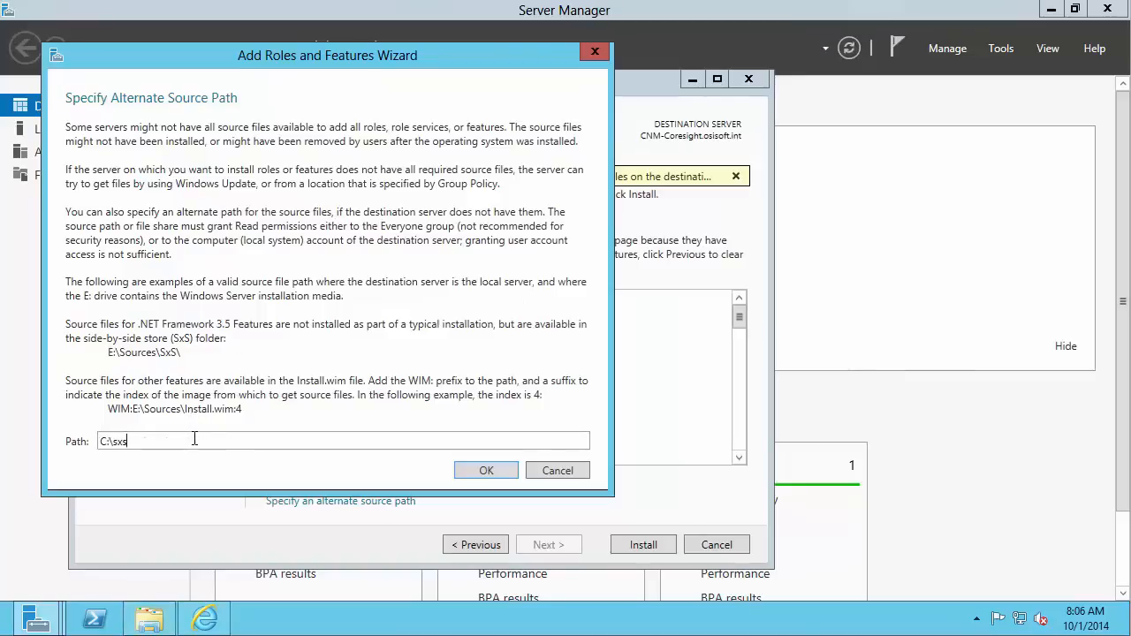
pyautogui.click(504, 469)
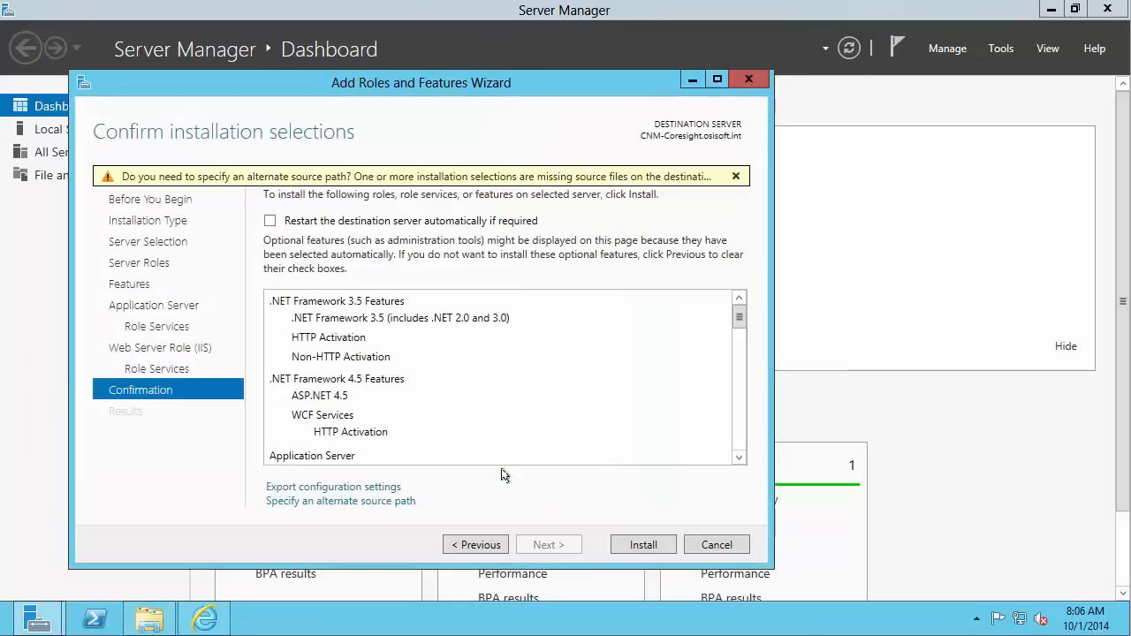
# Install the selected roles, role services and features, and close the wizard once the installation finishes.
pyautogui.click(631, 546)
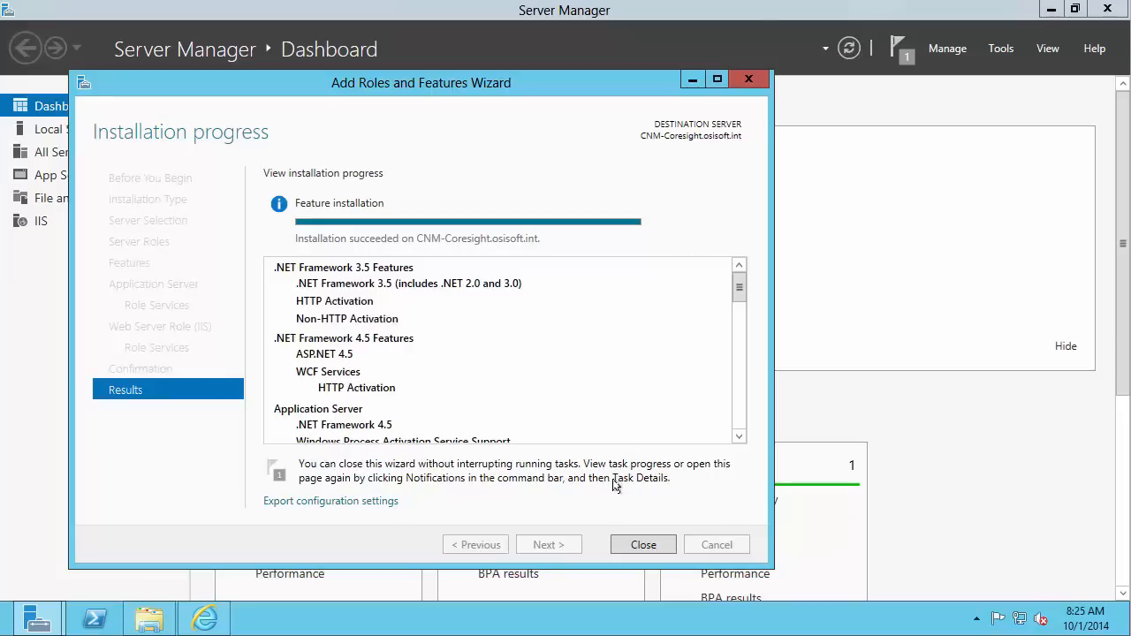
pyautogui.click(643, 546)
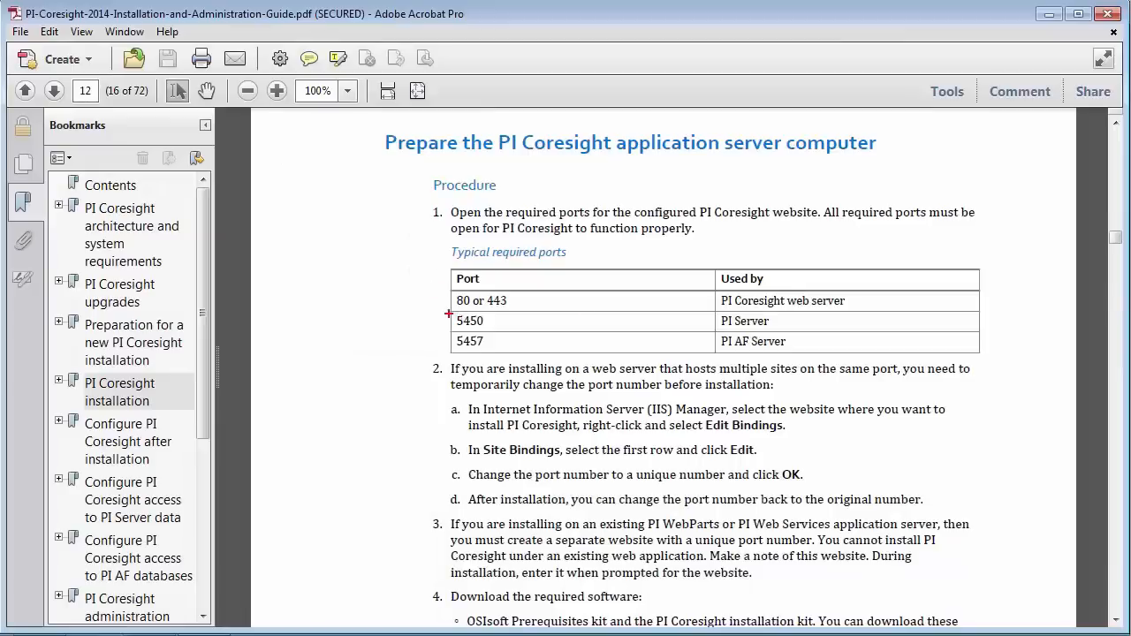
# Review the typical required ports in the PI Coresight 2014 installation guide in Adobe Acrobat Pro, and minimize the guide.
pyautogui.moveTo(443, 312); pyautogui.dragTo(504, 354)
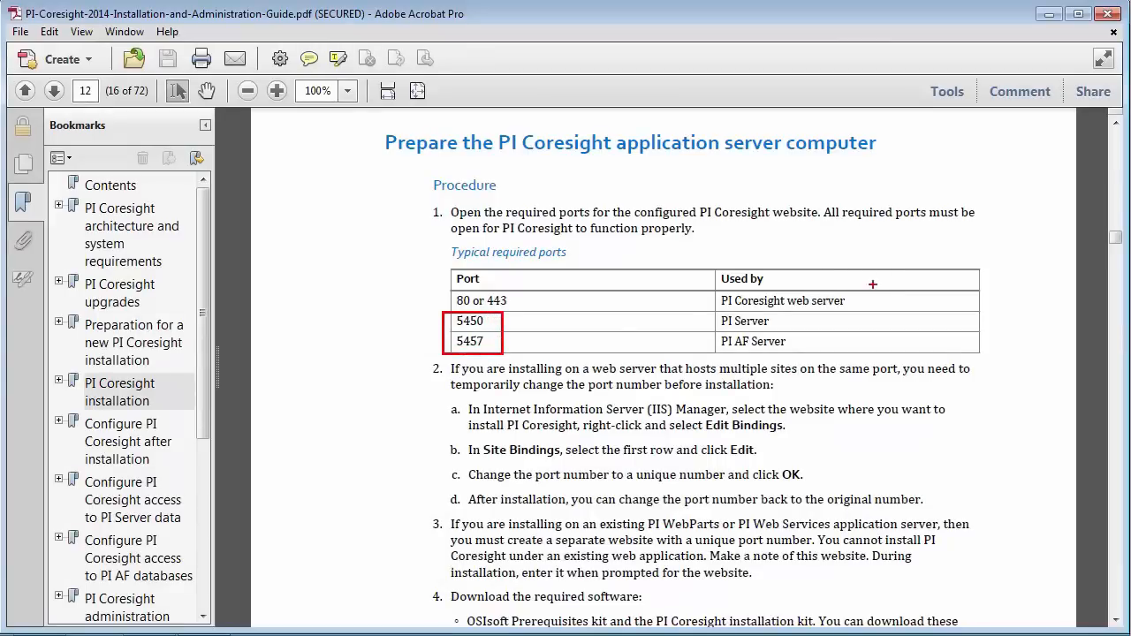
pyautogui.moveTo(859, 296); pyautogui.dragTo(937, 263)
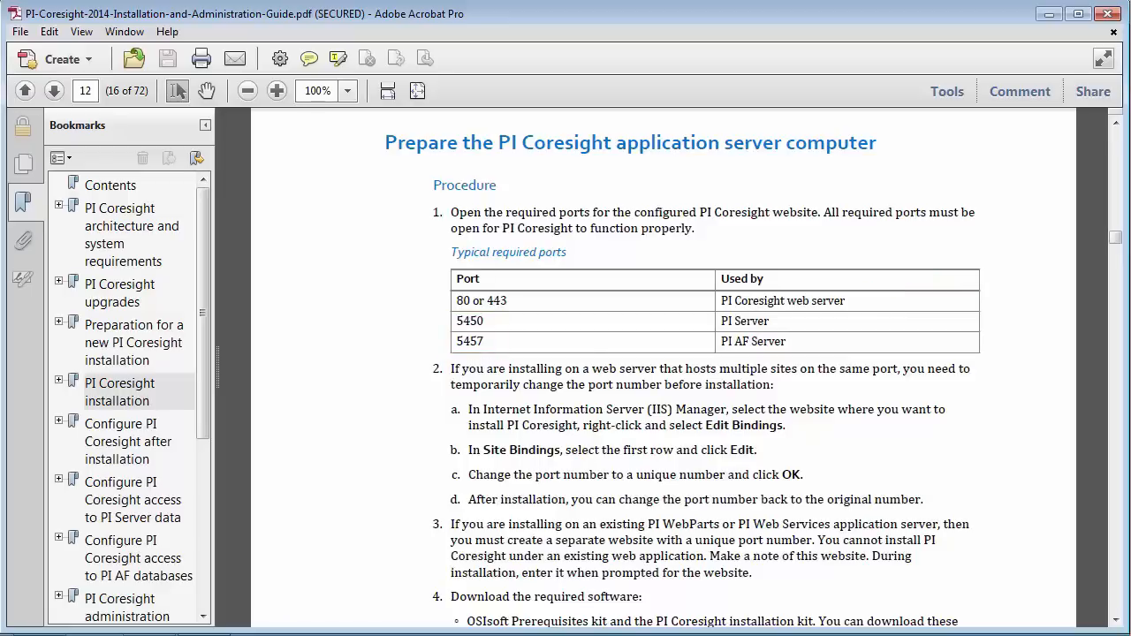
pyautogui.click(1050, 15)
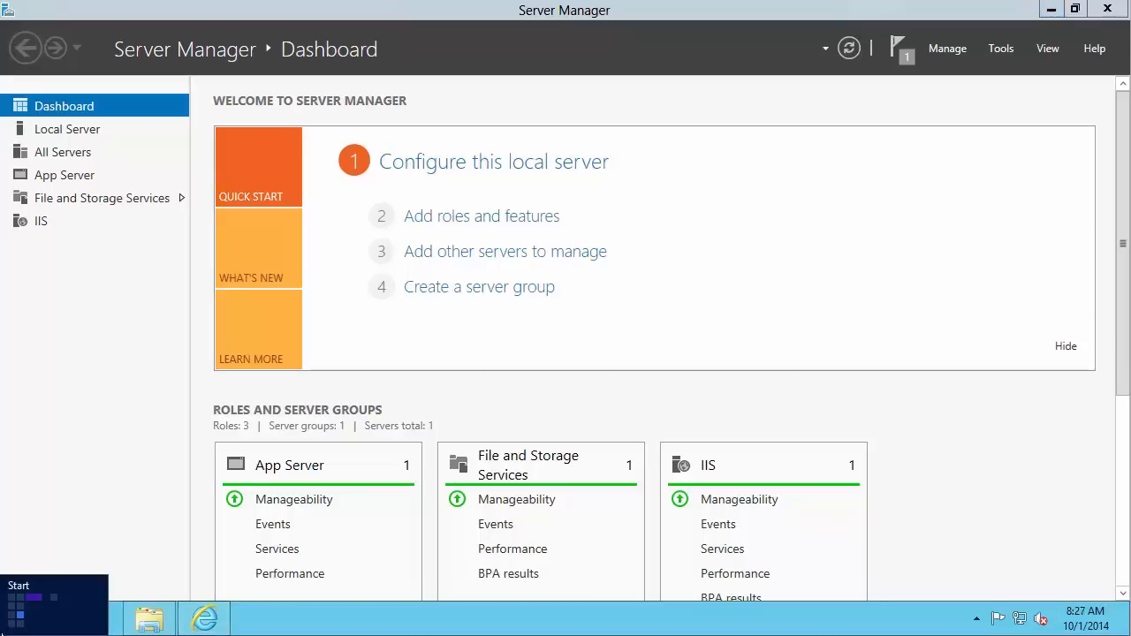
# Search for "iis", open Internet Information Services (IIS) Manager, and expand the CNM-CORESIGHT server down to its sites.
pyautogui.click(4, 625)
pyautogui.write('iis')
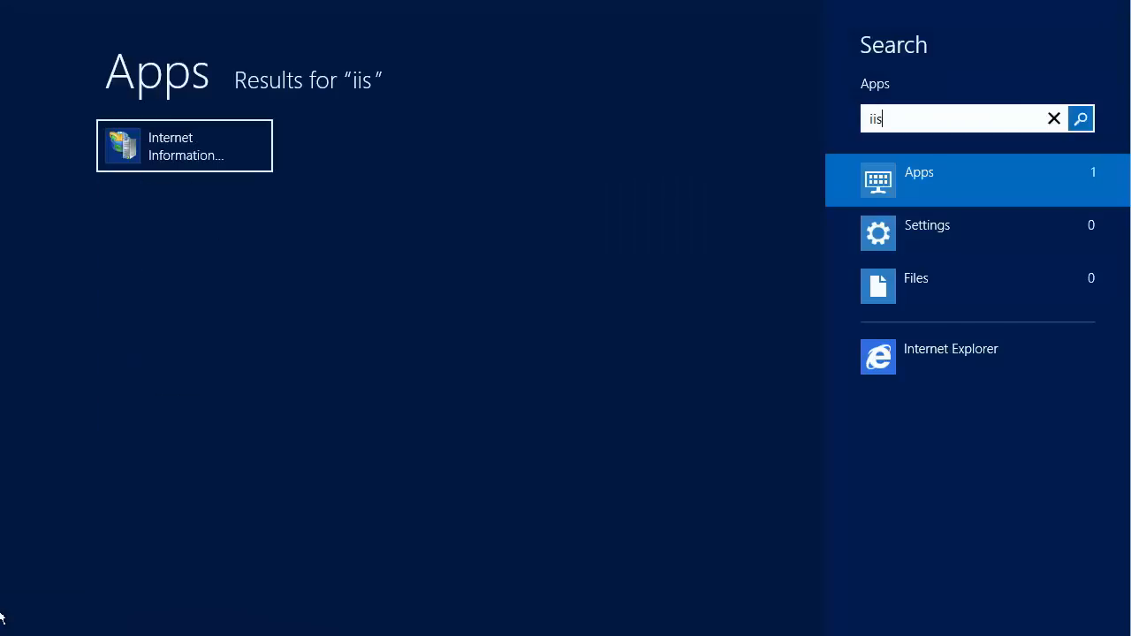
pyautogui.press('Return')
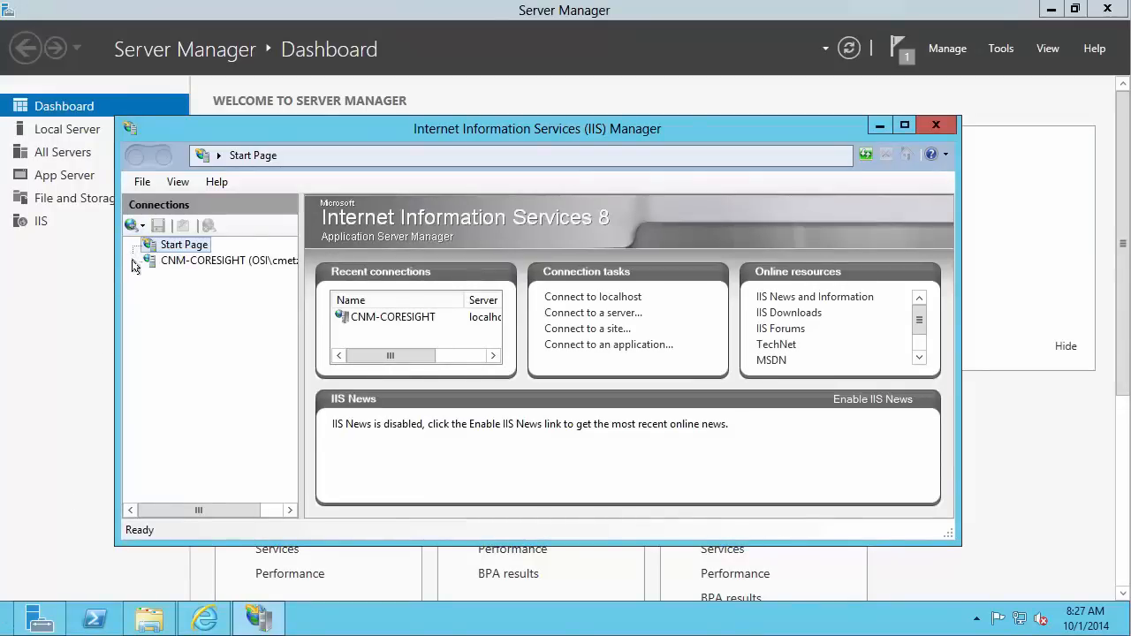
pyautogui.click(134, 264)
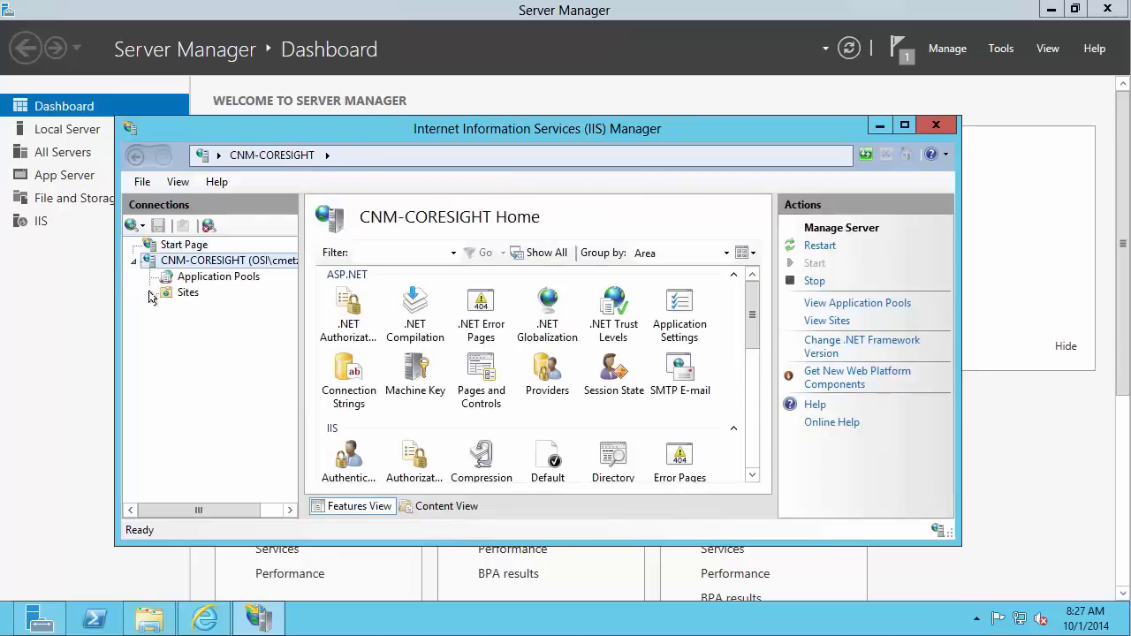
pyautogui.click(151, 293)
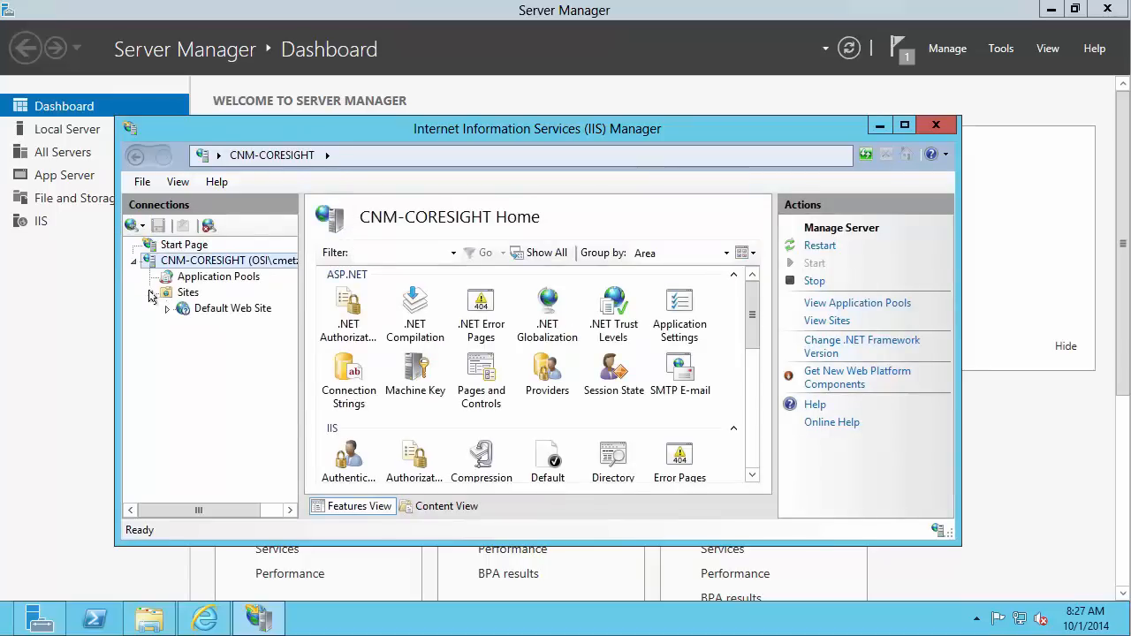
# Open the site bindings of Default Web Site to check its port.
pyautogui.moveTo(275, 305); pyautogui.dragTo(328, 267)
pyautogui.rightClick(210, 309)
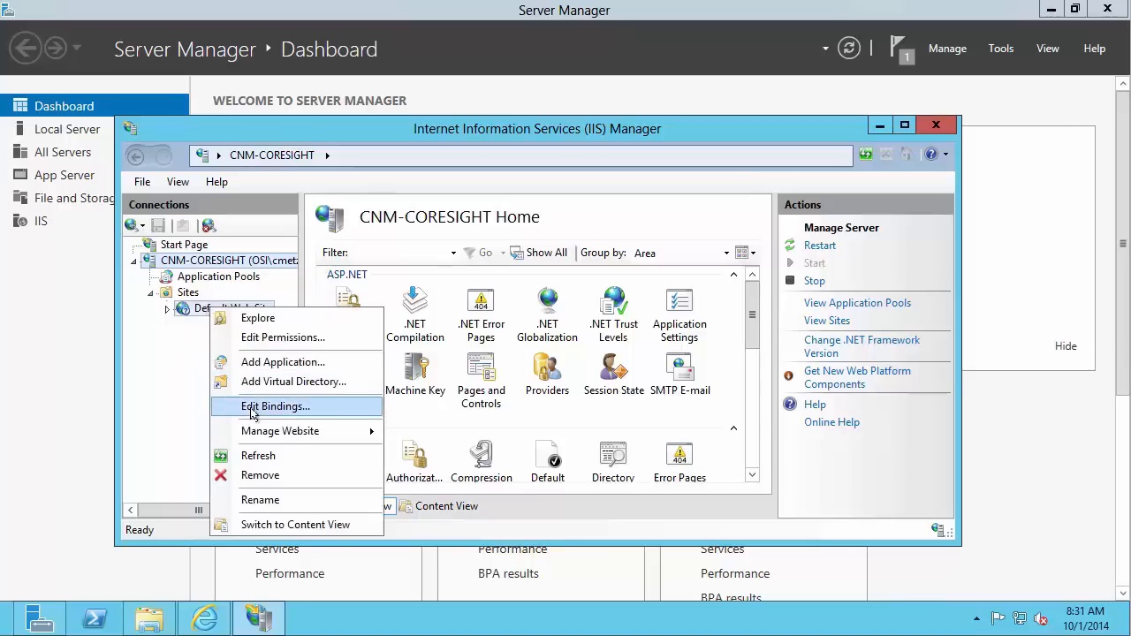
pyautogui.click(252, 408)
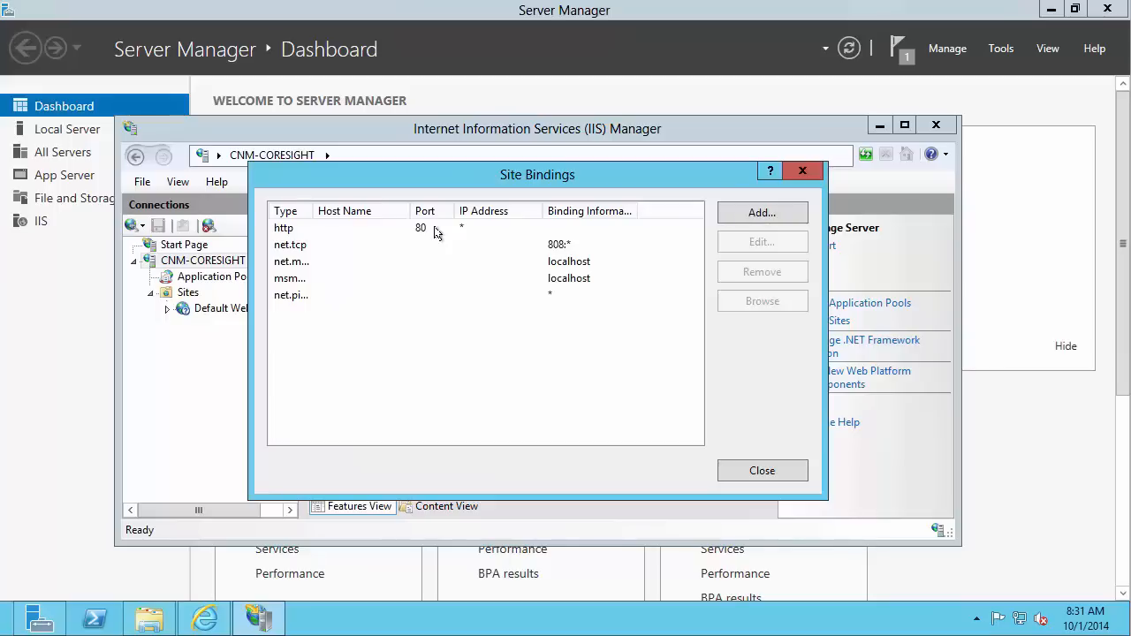
# Close IIS Manager and Server Manager, and view the PI Coresight 2014 Install Kit download page in Internet Explorer.
pyautogui.click(945, 128)
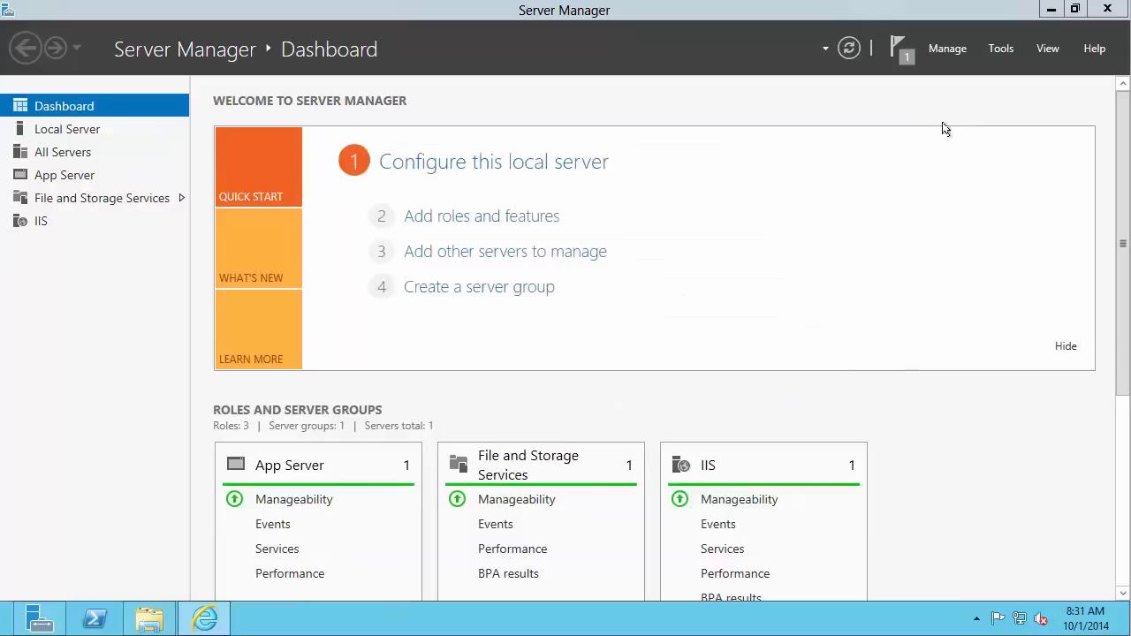
pyautogui.click(1106, 9)
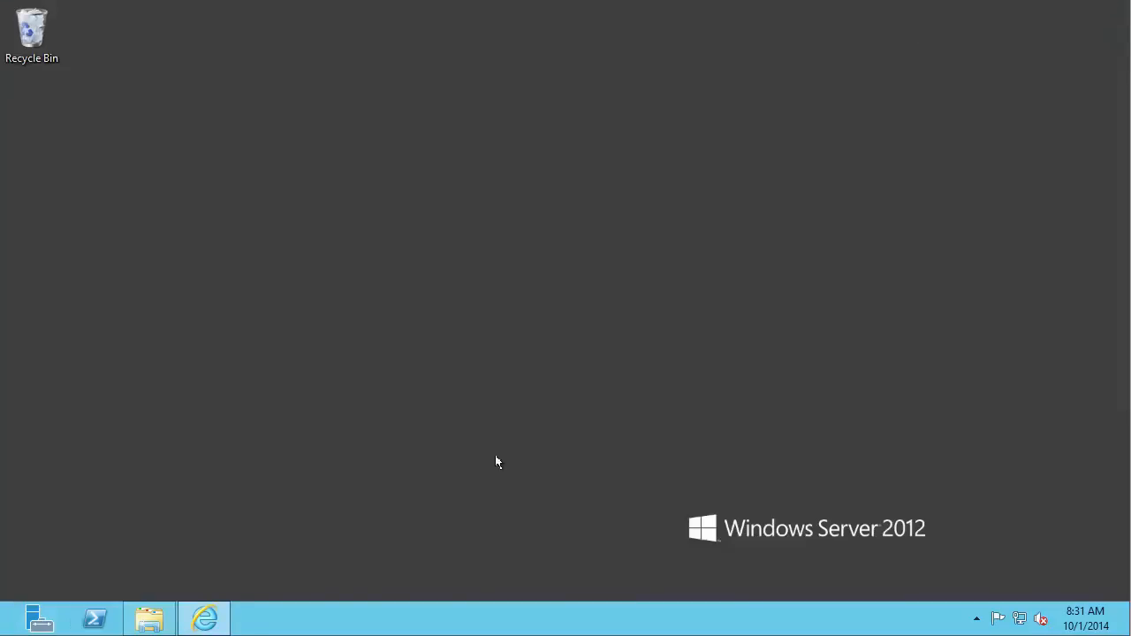
pyautogui.click(210, 622)
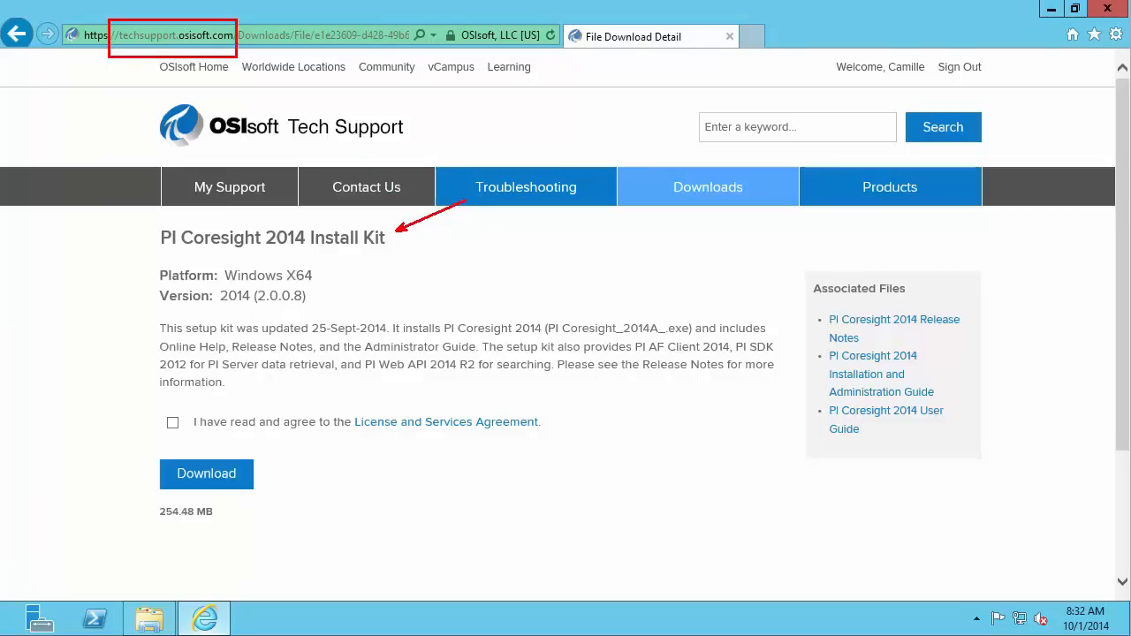
# Close the browser and open the Install Kits folder on the Applications (D:) drive in File Explorer.
pyautogui.click(1106, 10)
pyautogui.click(149, 618)
pyautogui.click(301, 375)
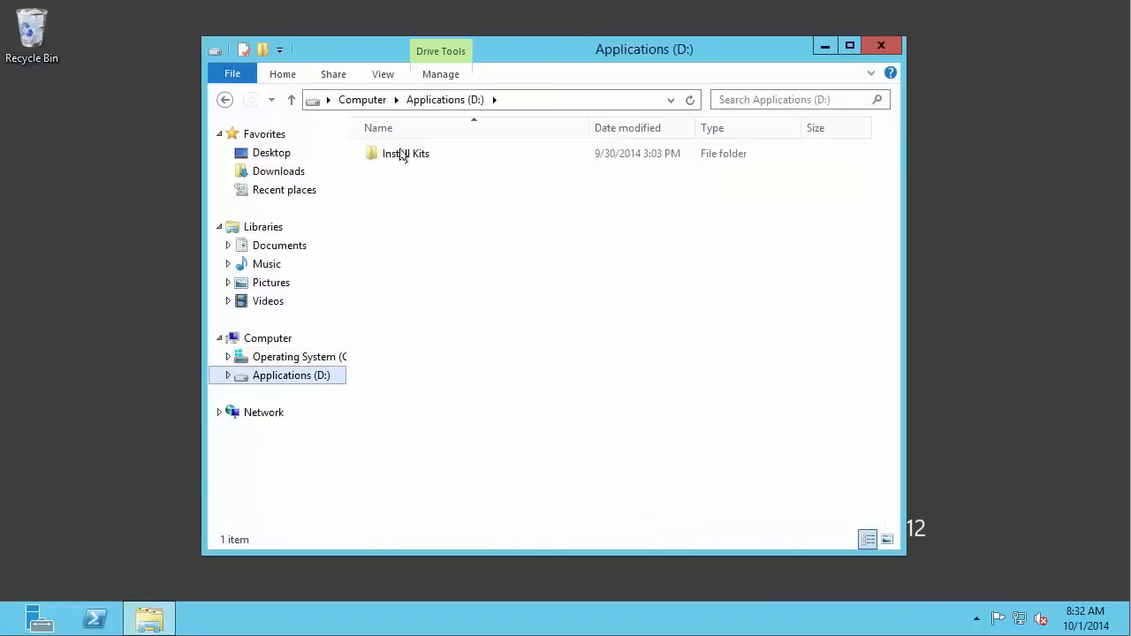
pyautogui.doubleClick(402, 154)
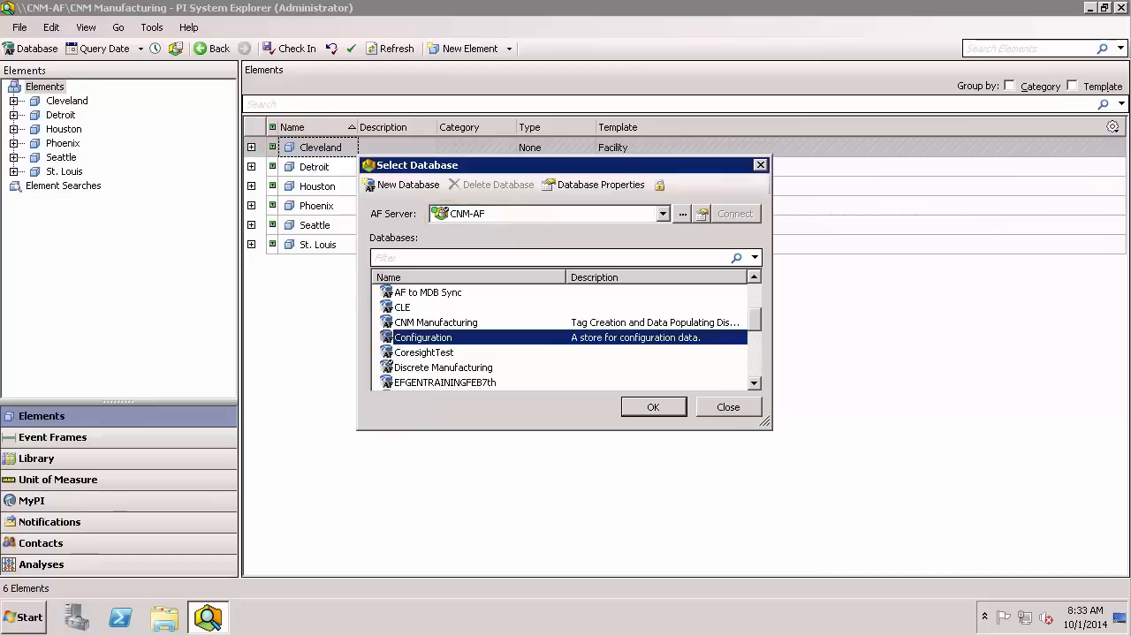
# In PI System Explorer, open the database security settings of the Configuration database on the CNM-AF server.
pyautogui.rightClick(450, 341)
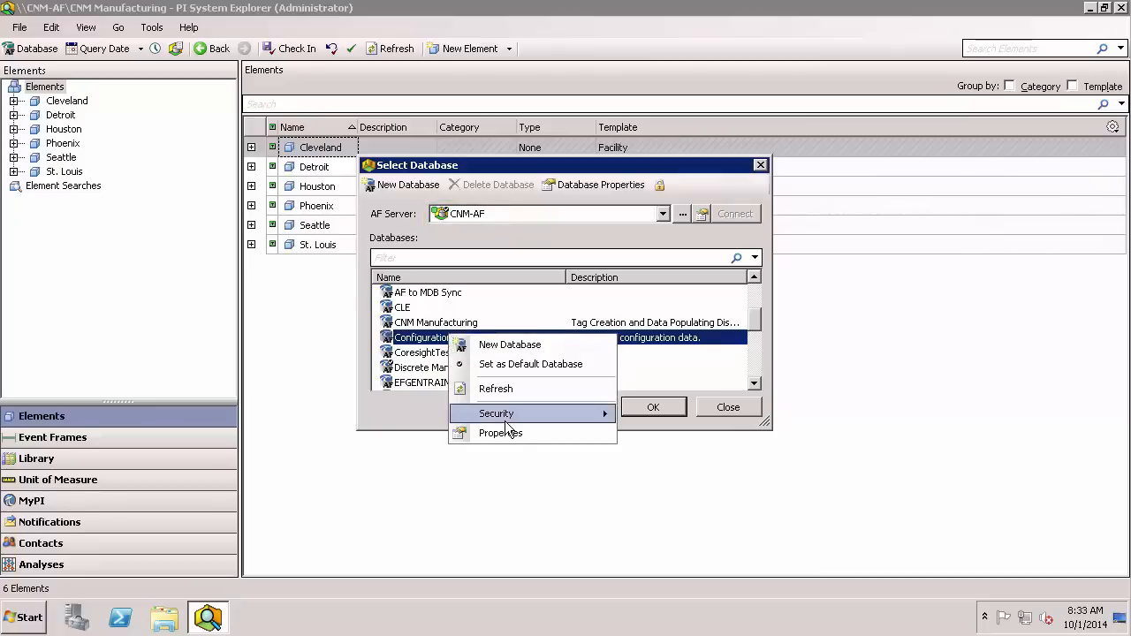
pyautogui.moveTo(521, 413)
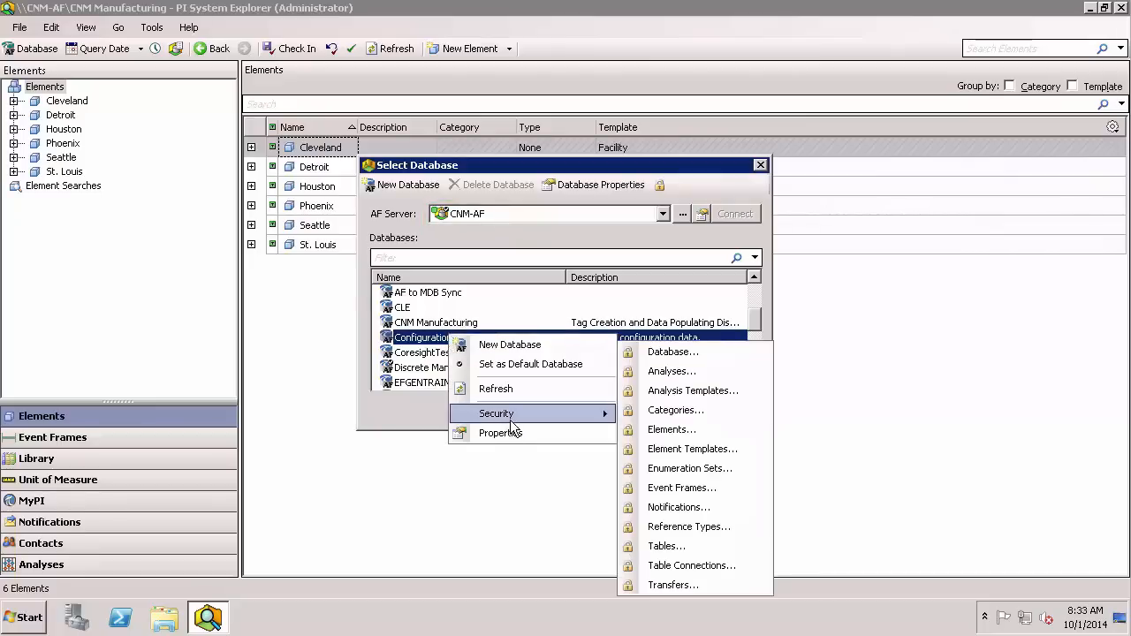
pyautogui.click(682, 359)
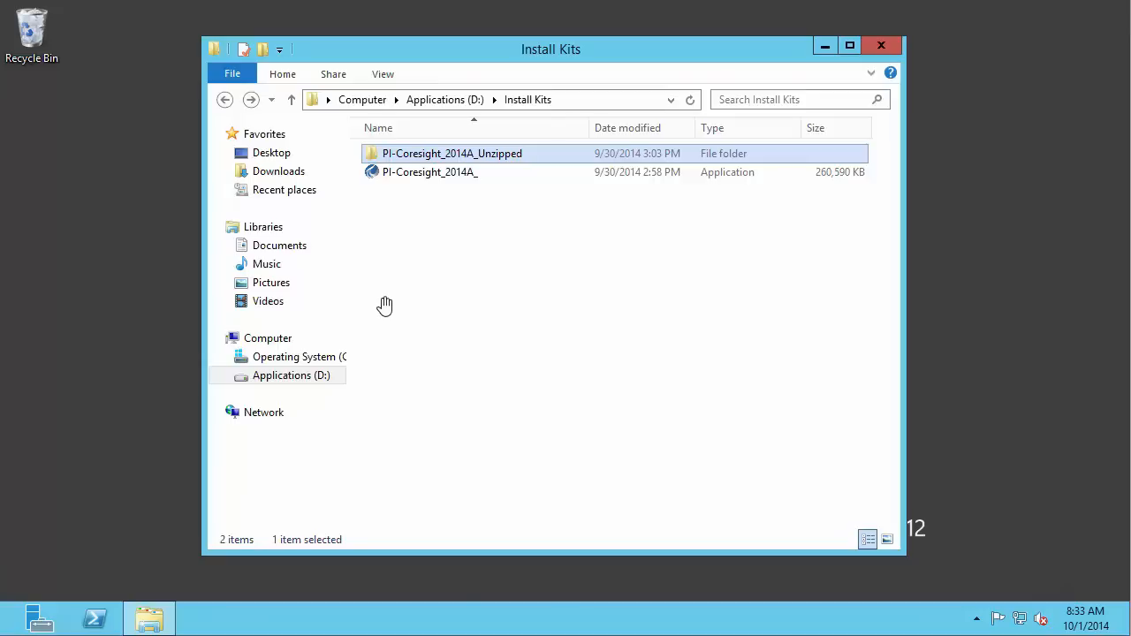
# Run the PI-Coresight_2014A_ install kit as administrator, allow it to make changes, and agree to install PI Coresight 2014.
pyautogui.rightClick(402, 175)
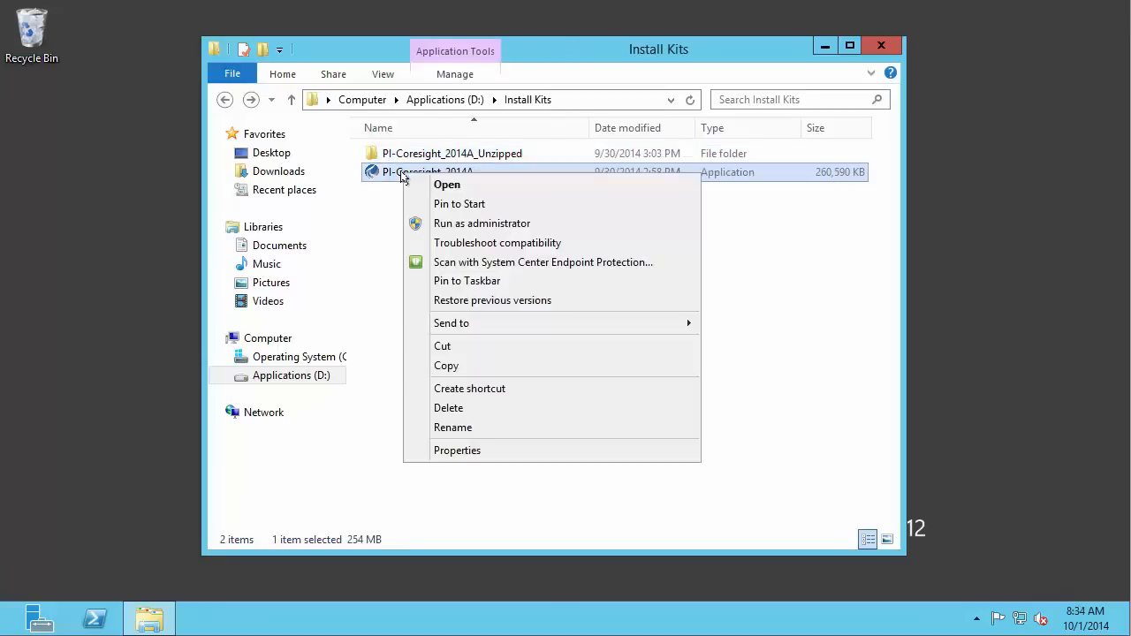
pyautogui.click(462, 223)
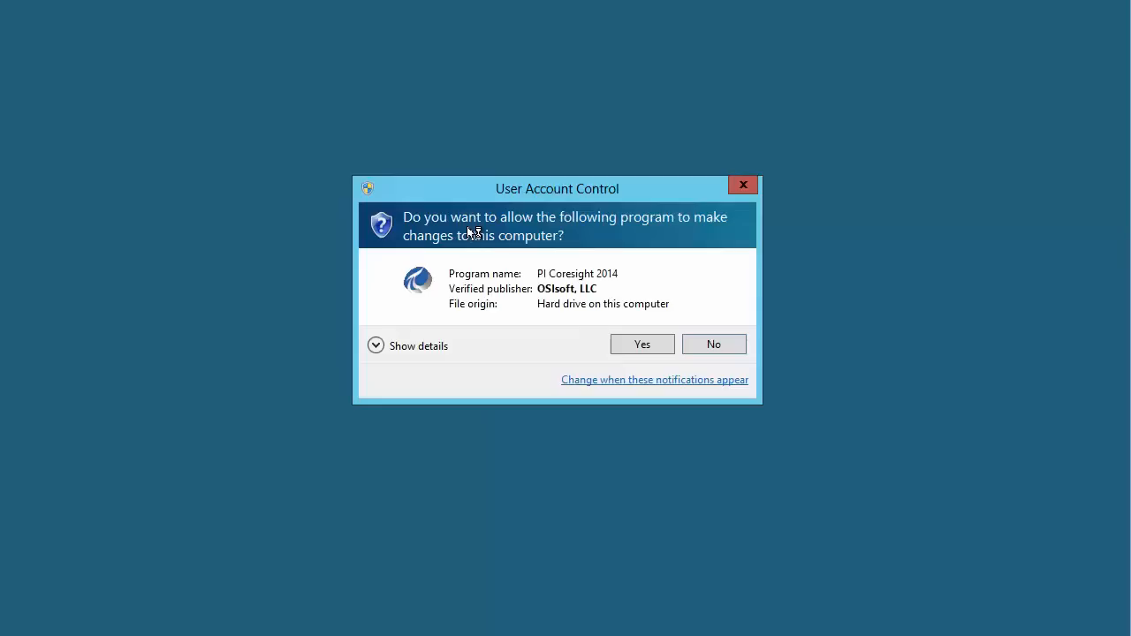
pyautogui.click(642, 343)
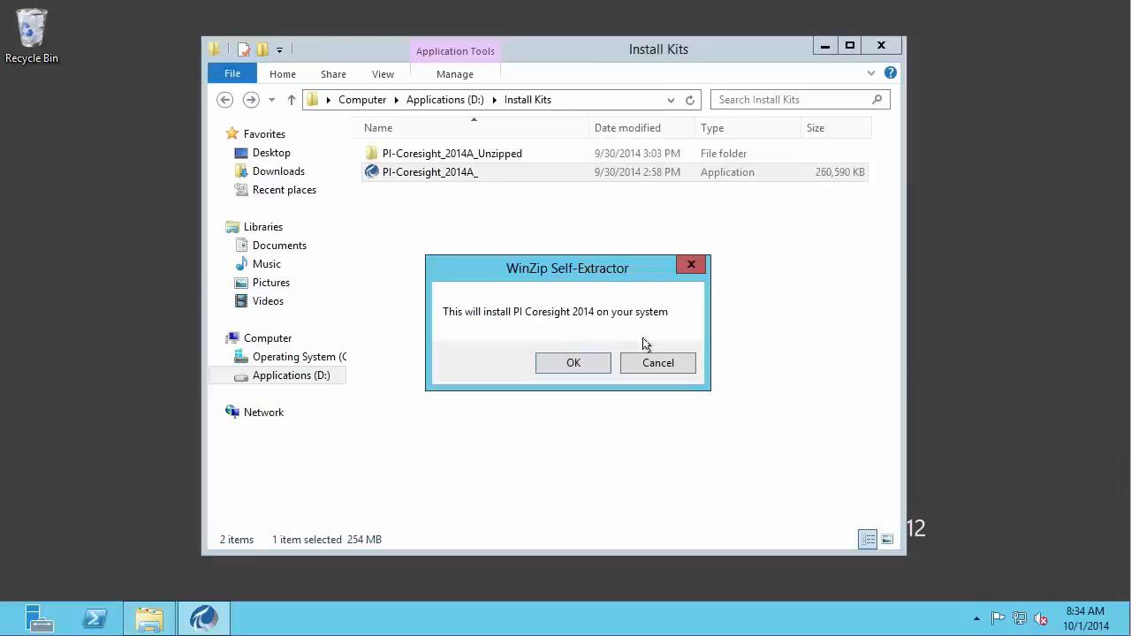
pyautogui.click(574, 363)
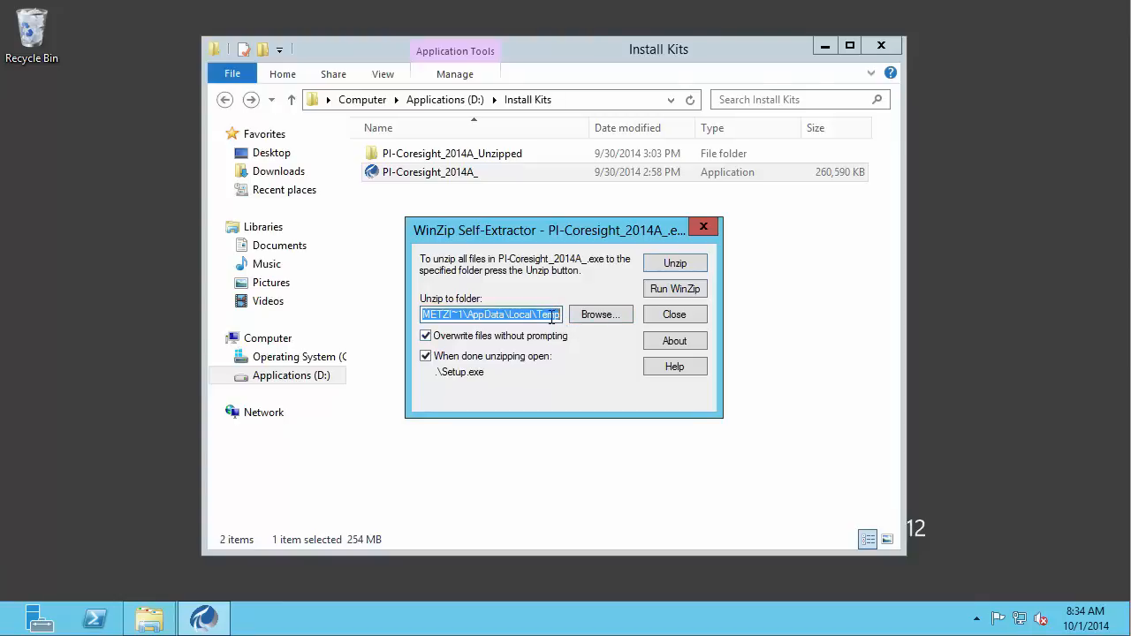
# Unzip the install kit to the PI-Coresight_2014A_Unzipped folder under D:\Install Kits, and dismiss the completion message.
pyautogui.click(598, 316)
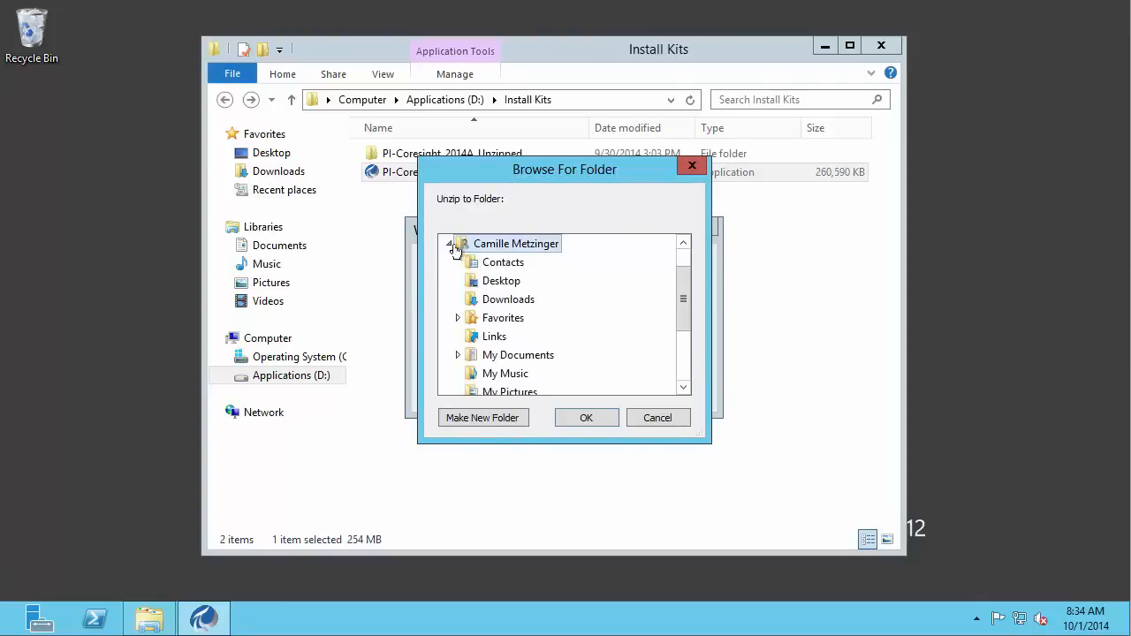
pyautogui.click(449, 245)
pyautogui.click(448, 300)
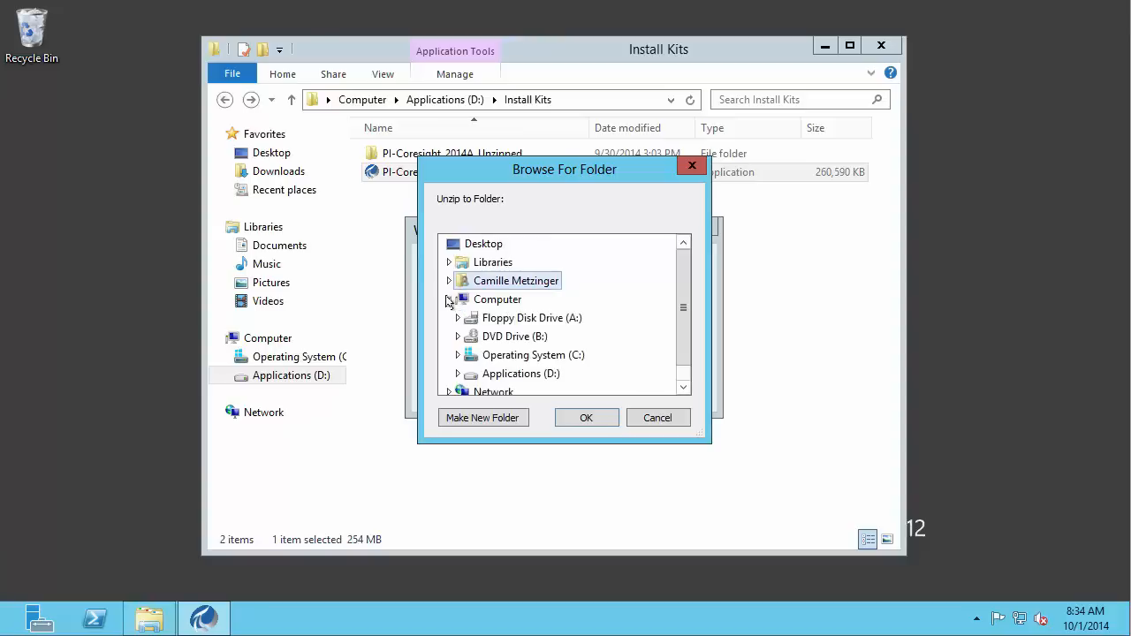
pyautogui.click(457, 372)
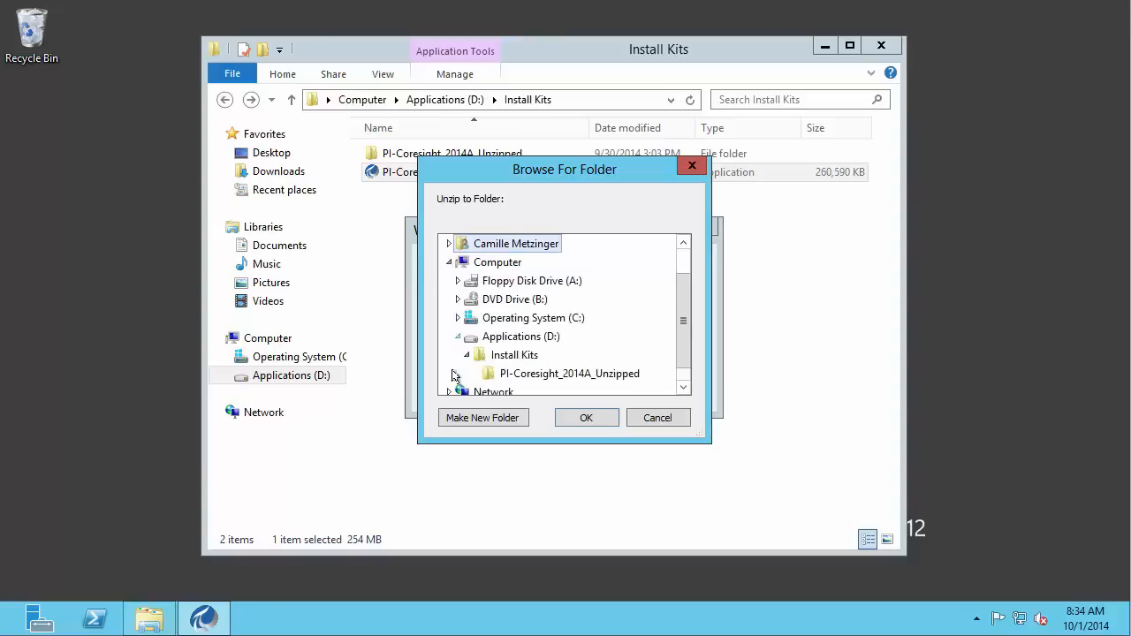
pyautogui.click(519, 374)
pyautogui.click(594, 418)
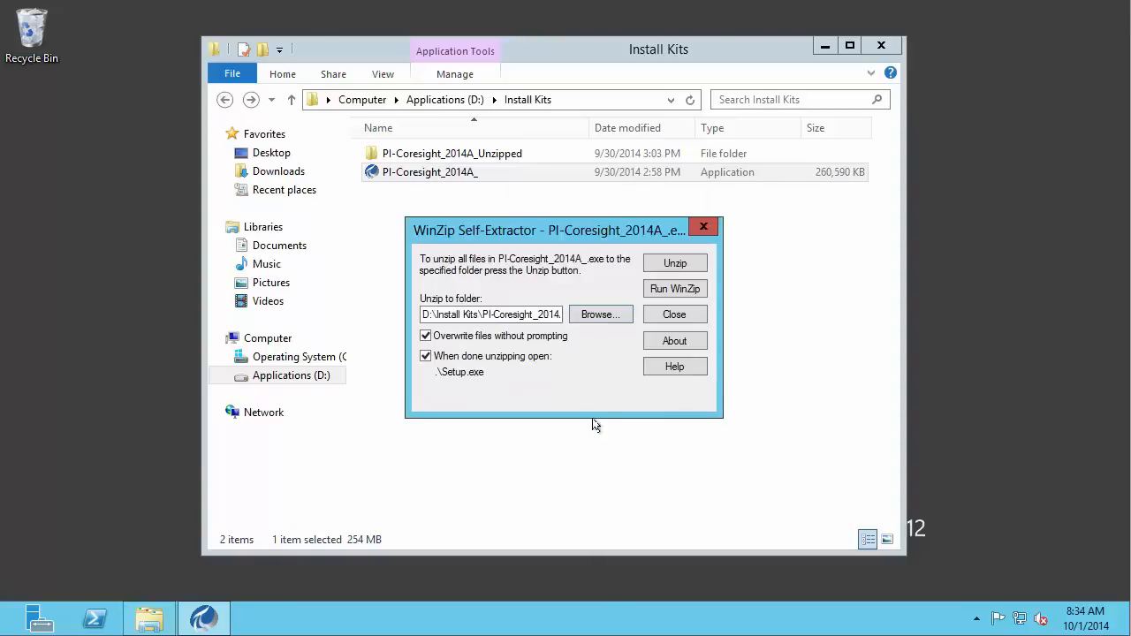
pyautogui.click(676, 263)
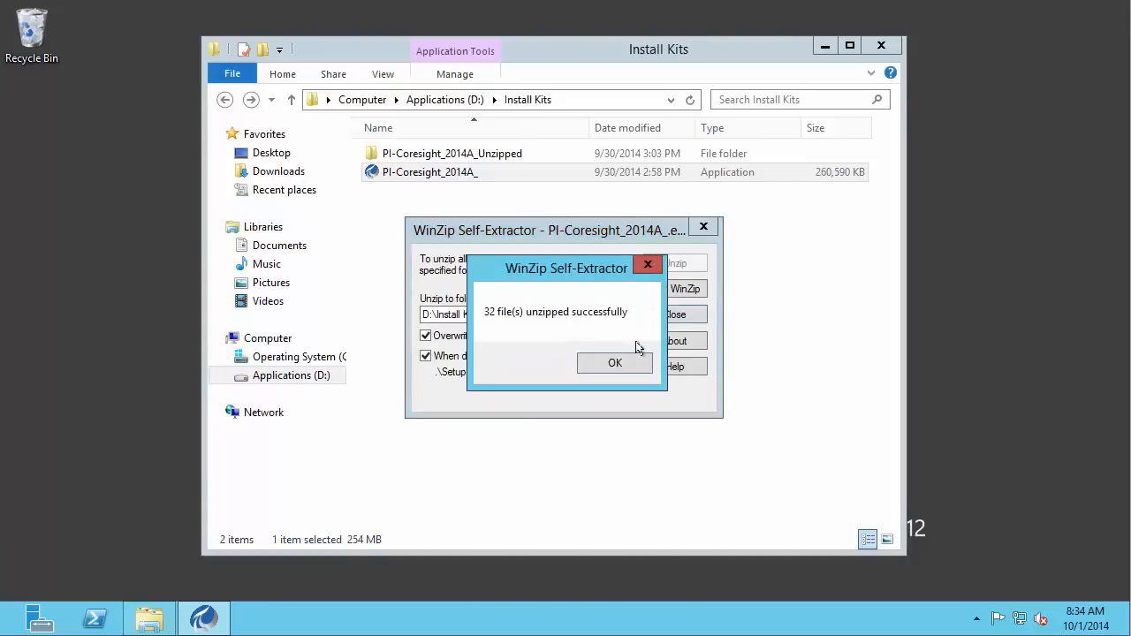
pyautogui.click(631, 365)
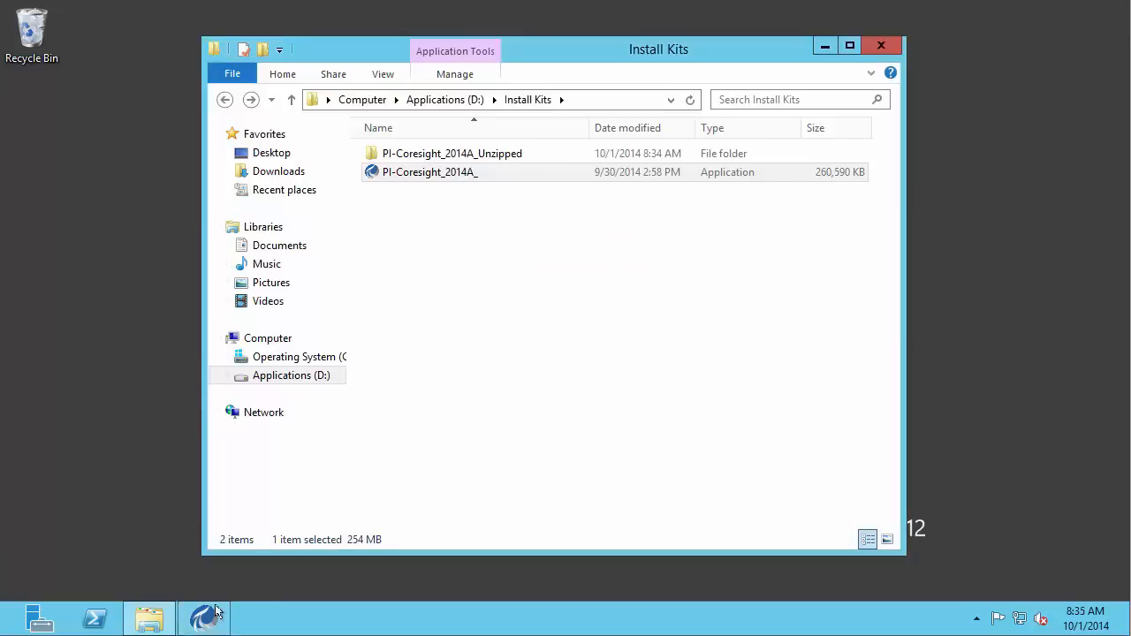
# Bring up the PI Coresight 2014 Setup window and review its list of modules down to PI Web API, Indexed Search Crawler and PI Coresight.
pyautogui.click(208, 622)
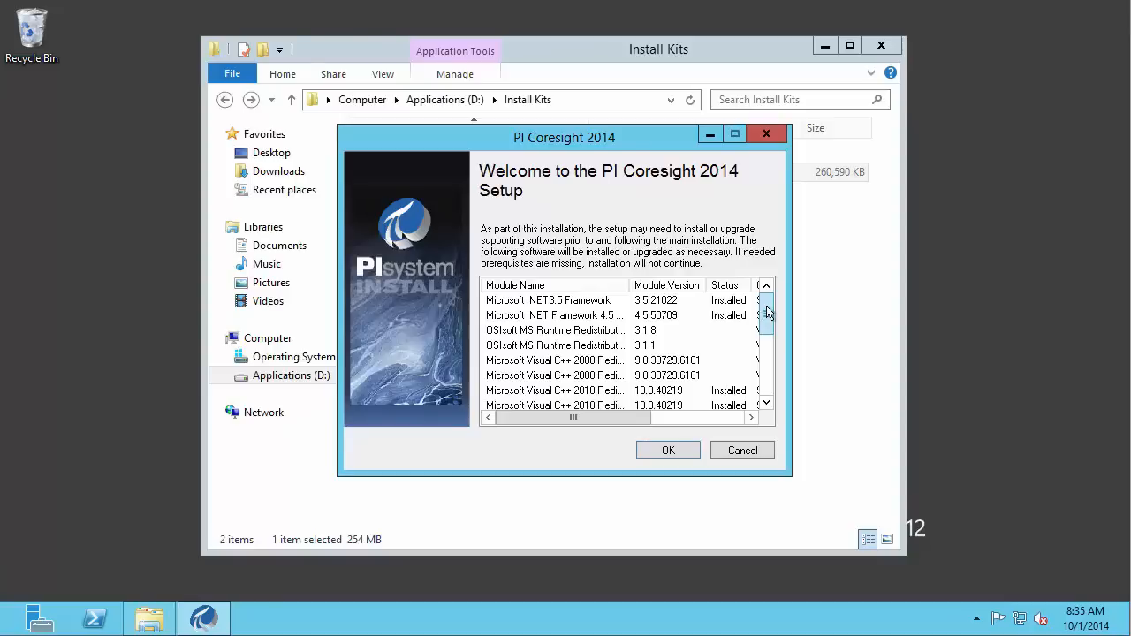
pyautogui.moveTo(768, 311); pyautogui.dragTo(786, 373)
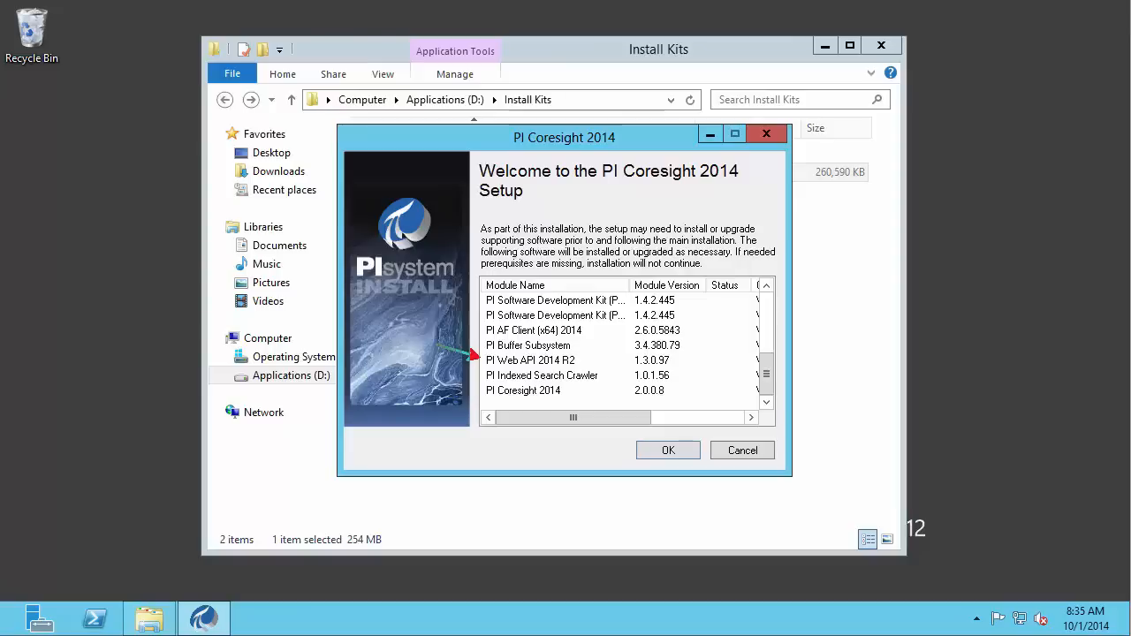
pyautogui.moveTo(474, 357); pyautogui.dragTo(429, 345)
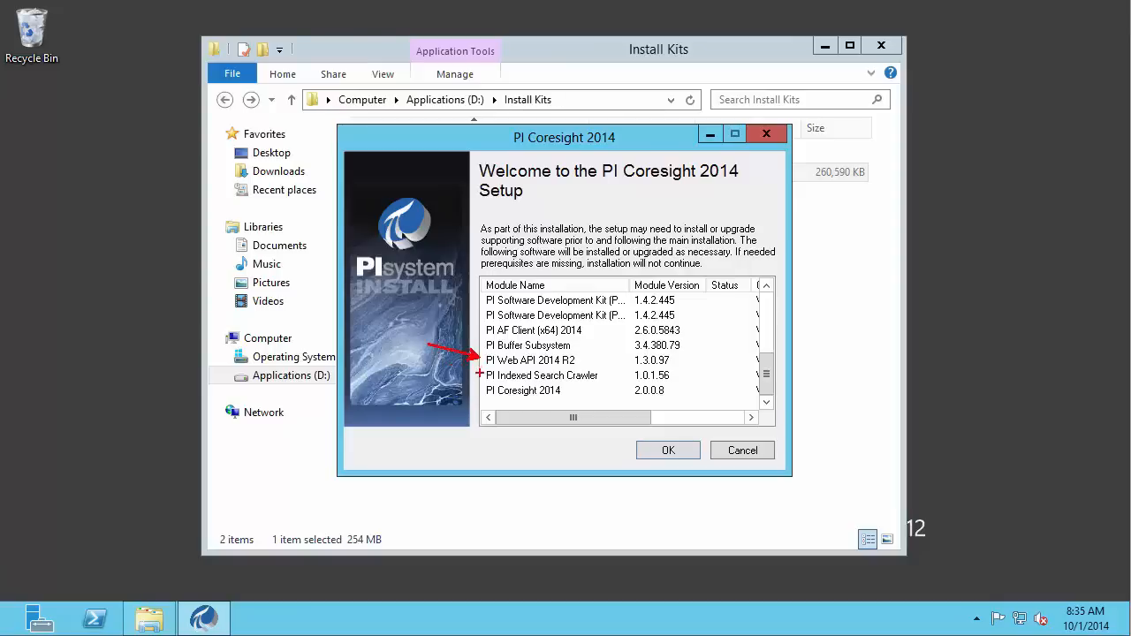
pyautogui.moveTo(479, 372); pyautogui.dragTo(407, 383)
pyautogui.moveTo(484, 383); pyautogui.dragTo(565, 400)
# Start the PI Coresight 2014 setup and finish the OSIsoft MS Runtime Redistributables installations, including x64.
pyautogui.click(668, 450)
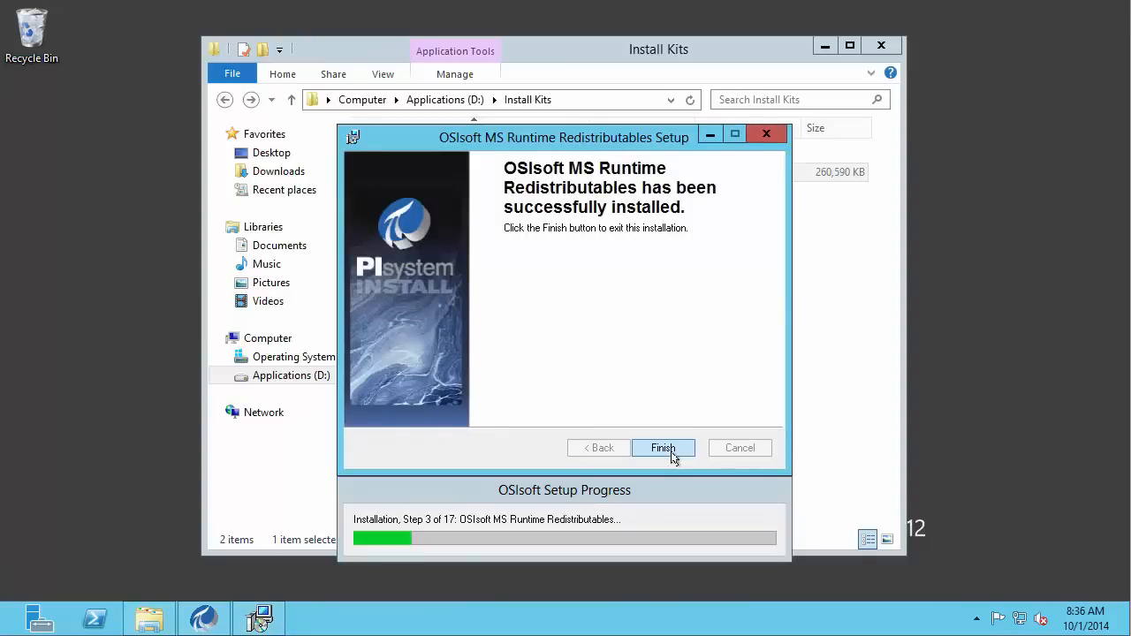
pyautogui.click(670, 449)
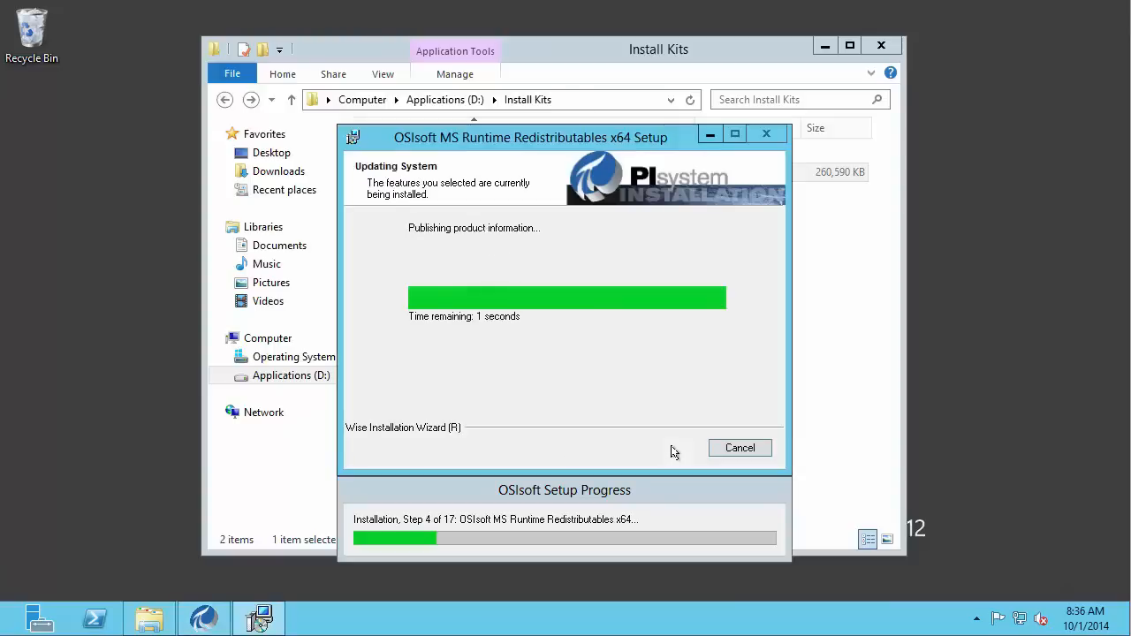
pyautogui.click(670, 448)
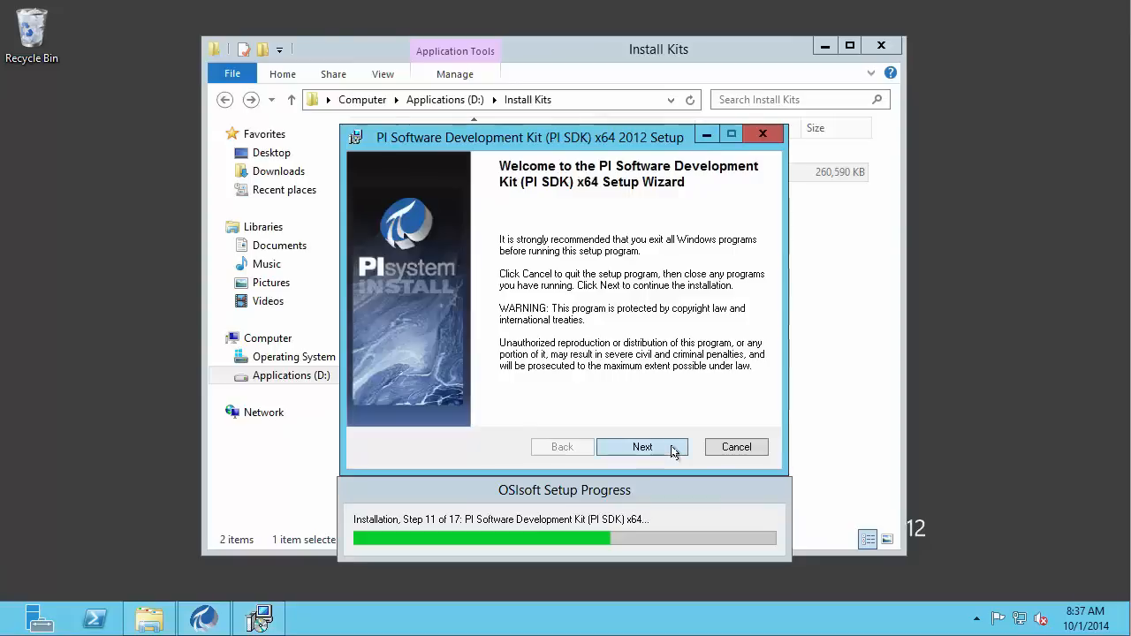
# Set the PI SDK x64 destination folder to D:\Program Files\PIPC\ and continue to the default PI Server configuration.
pyautogui.click(671, 449)
pyautogui.click(671, 449)
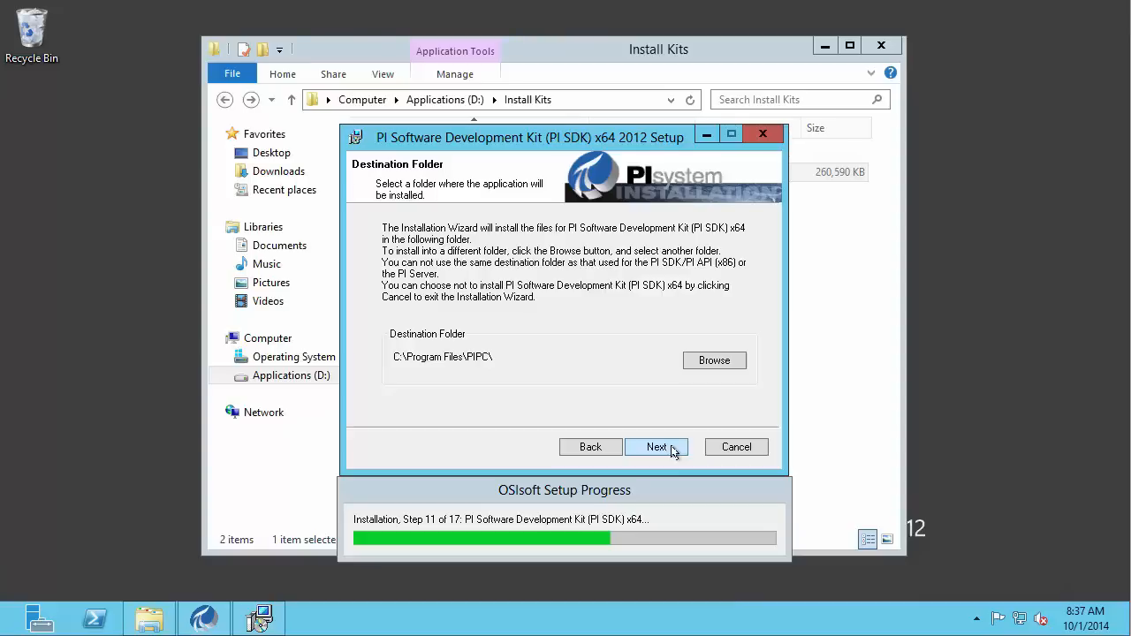
pyautogui.click(712, 360)
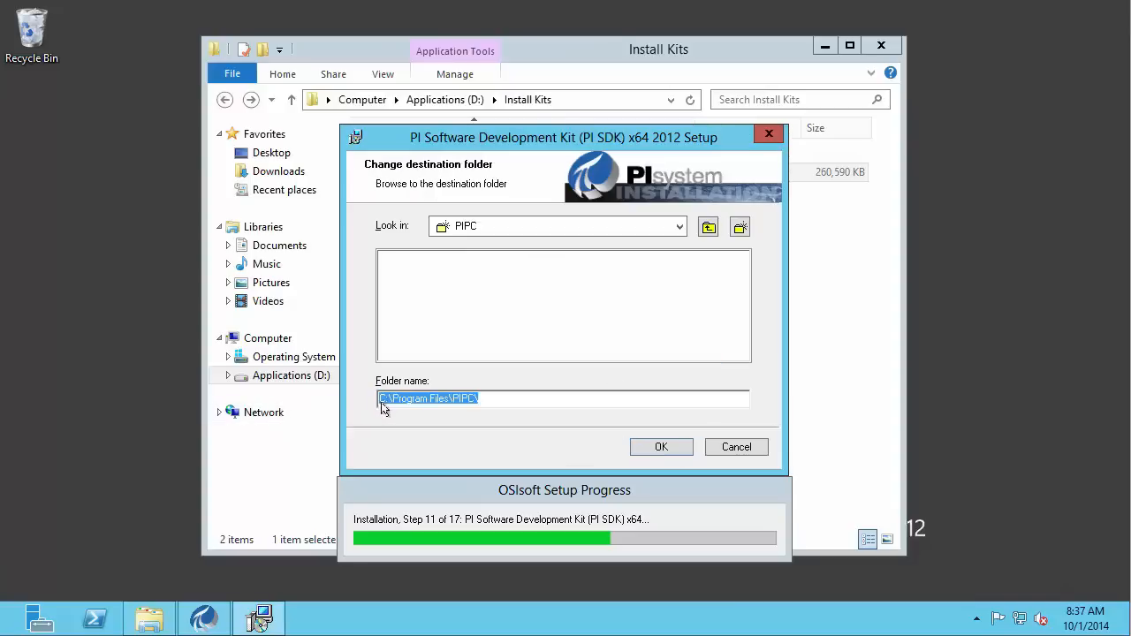
pyautogui.click(381, 400)
pyautogui.press('BackSpace')
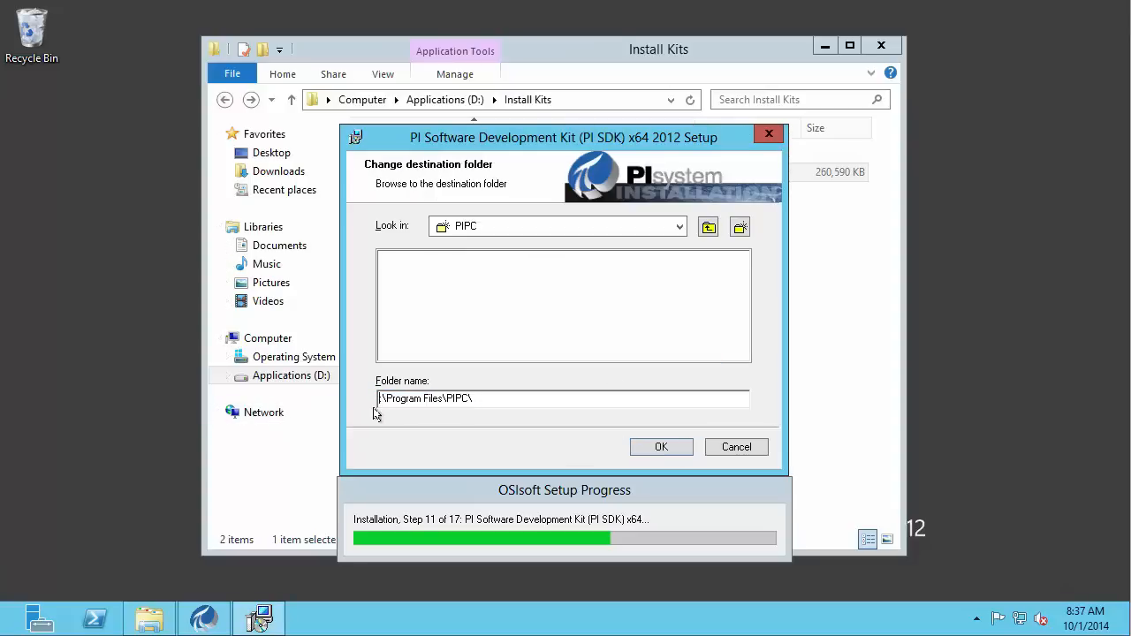
pyautogui.write('D')
pyautogui.click(680, 452)
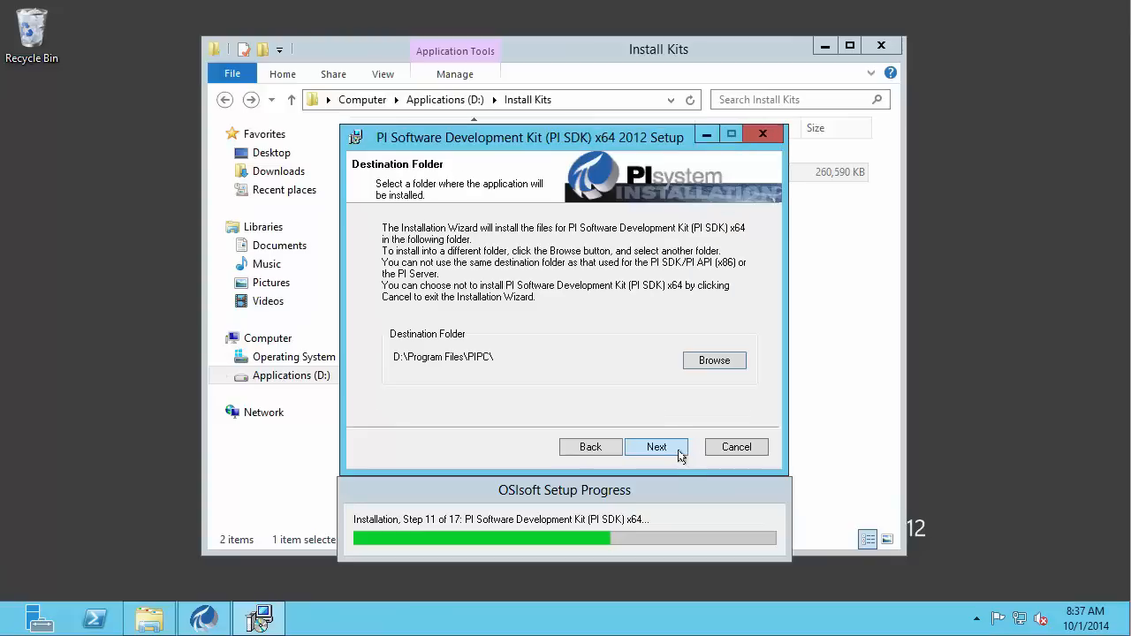
pyautogui.click(680, 453)
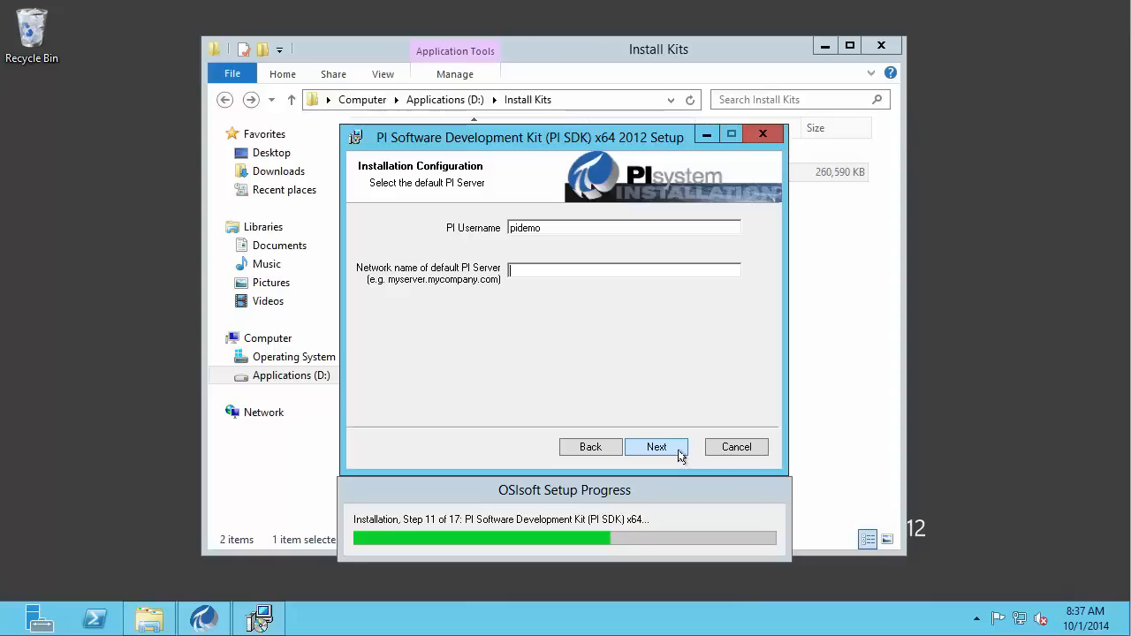
# Set the default PI Server's network name to CNM-DataArchive, then install PI SDK x64 and finish its setup.
pyautogui.write('CNM-DataArchive')
pyautogui.click(656, 447)
pyautogui.click(656, 447)
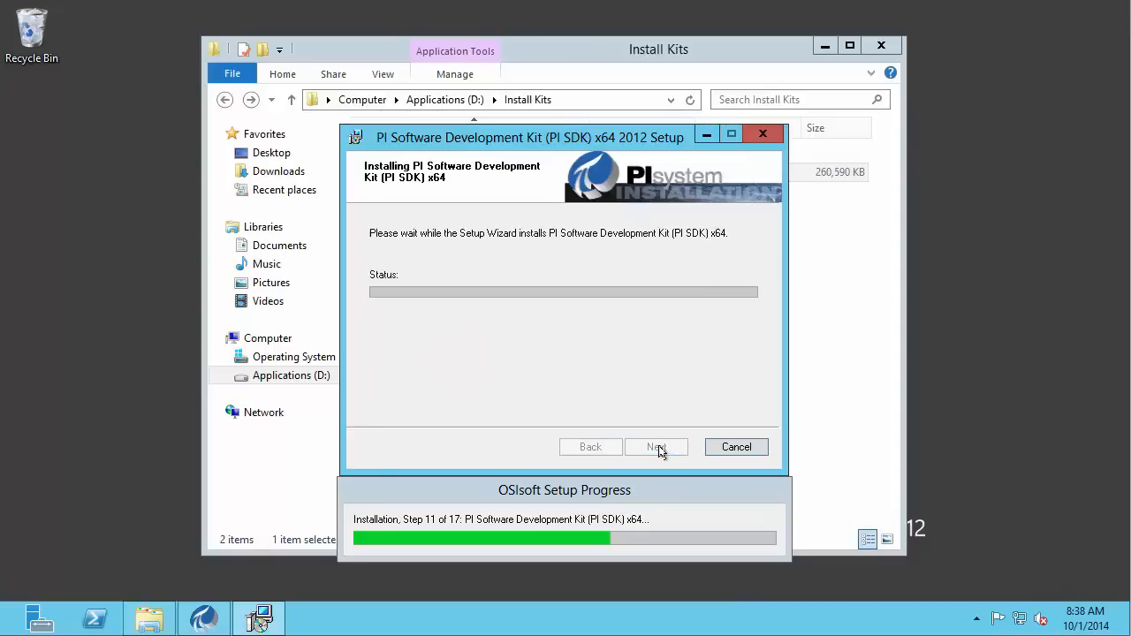
pyautogui.click(658, 448)
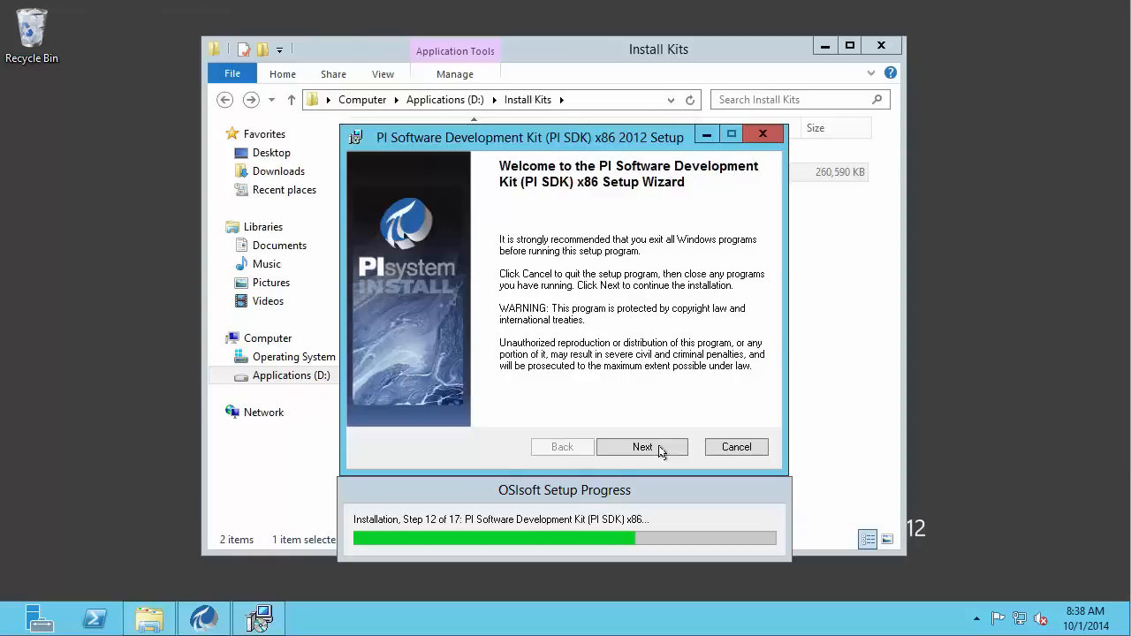
# Set the PI SDK x86 destination folder to D:\Program Files (x86)\PIPC\, then install PI SDK x86 and finish its setup.
pyautogui.click(658, 448)
pyautogui.click(658, 449)
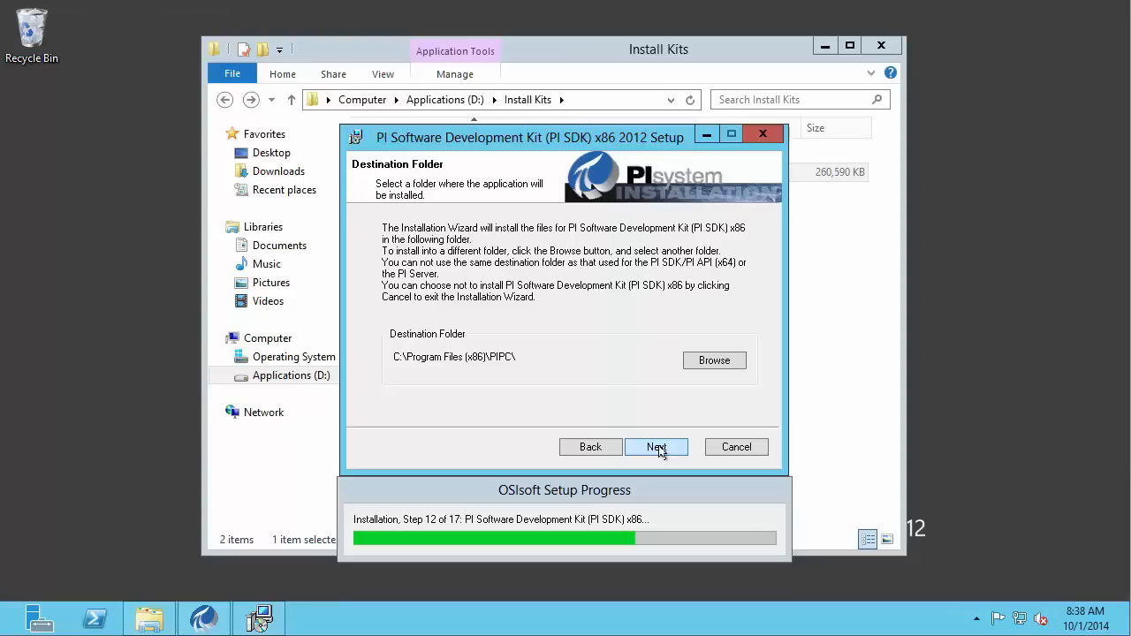
pyautogui.click(716, 359)
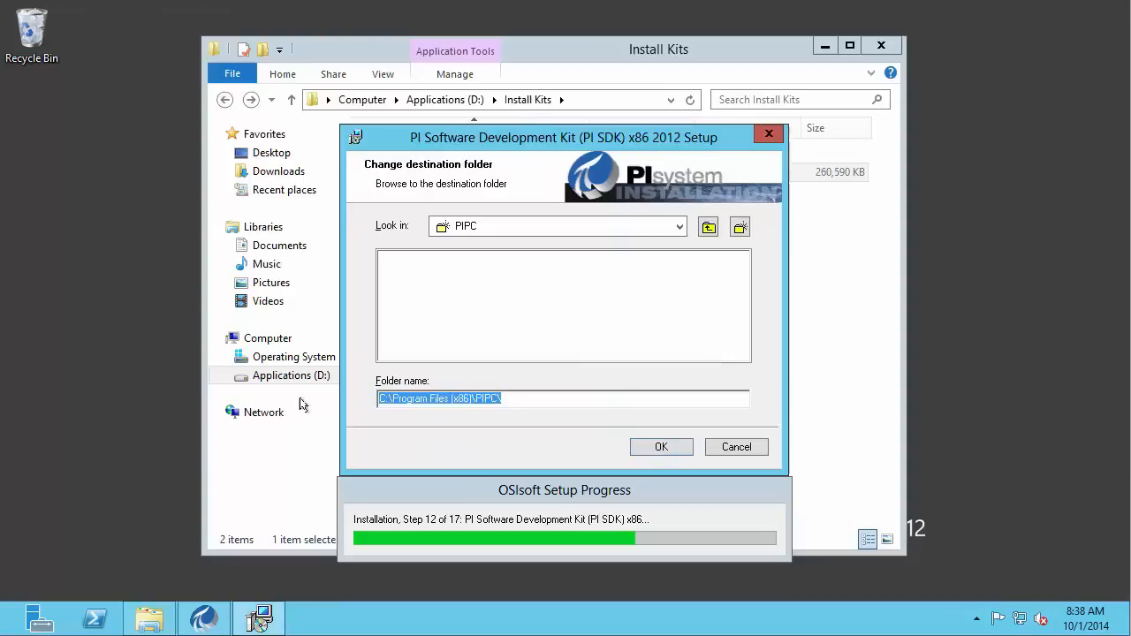
pyautogui.click(379, 398)
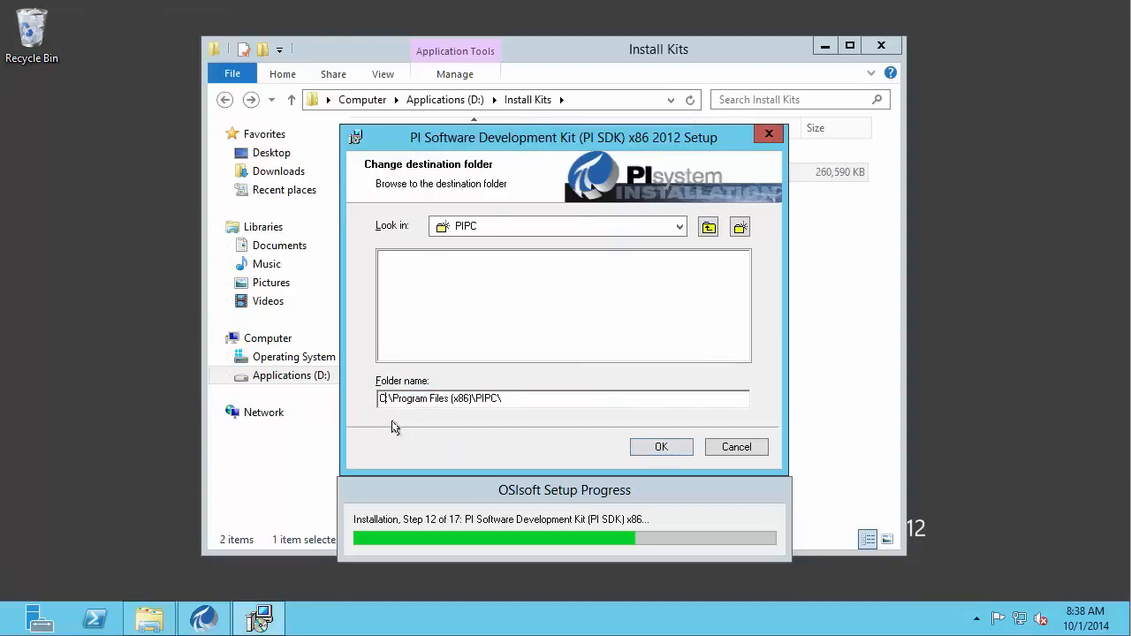
pyautogui.press('BackSpace')
pyautogui.write('D')
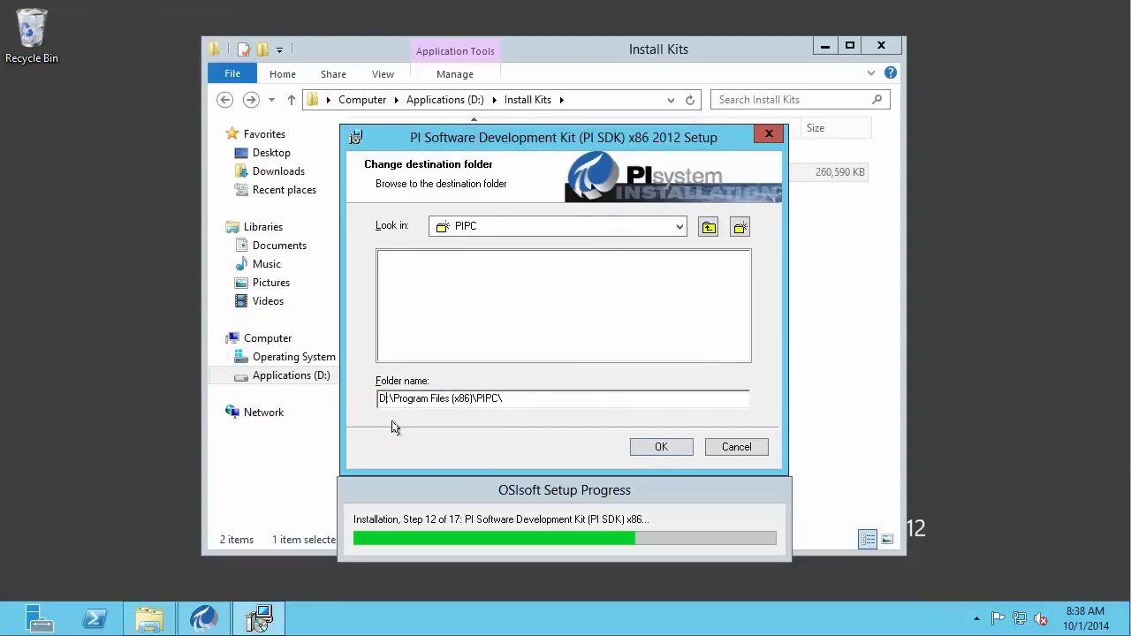
pyautogui.click(654, 450)
pyautogui.click(656, 447)
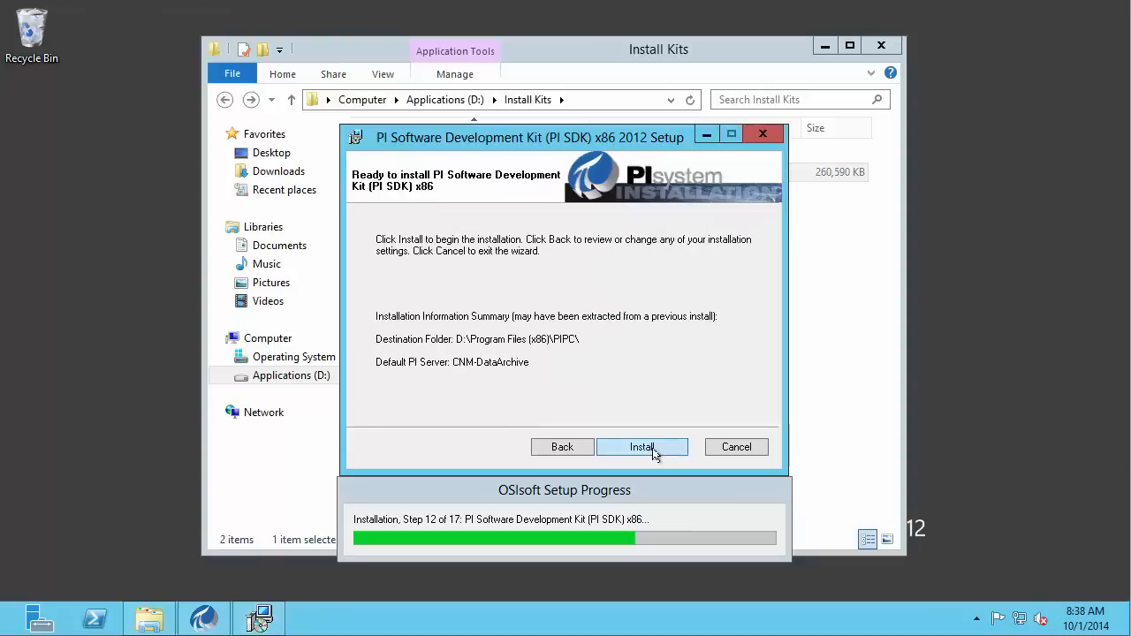
pyautogui.click(654, 448)
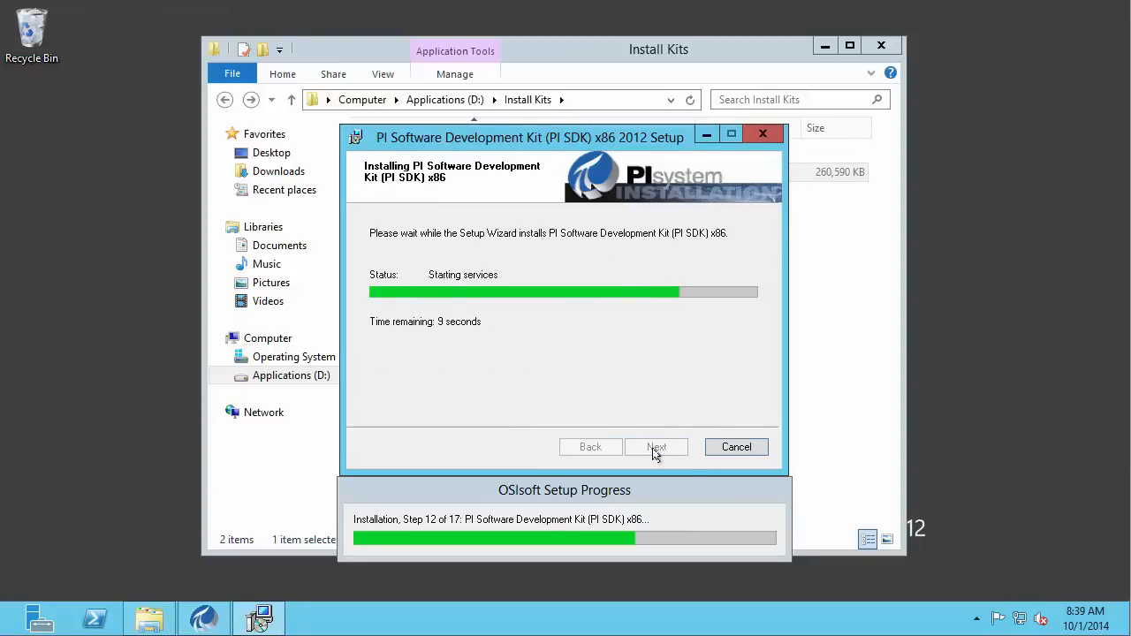
pyautogui.click(654, 448)
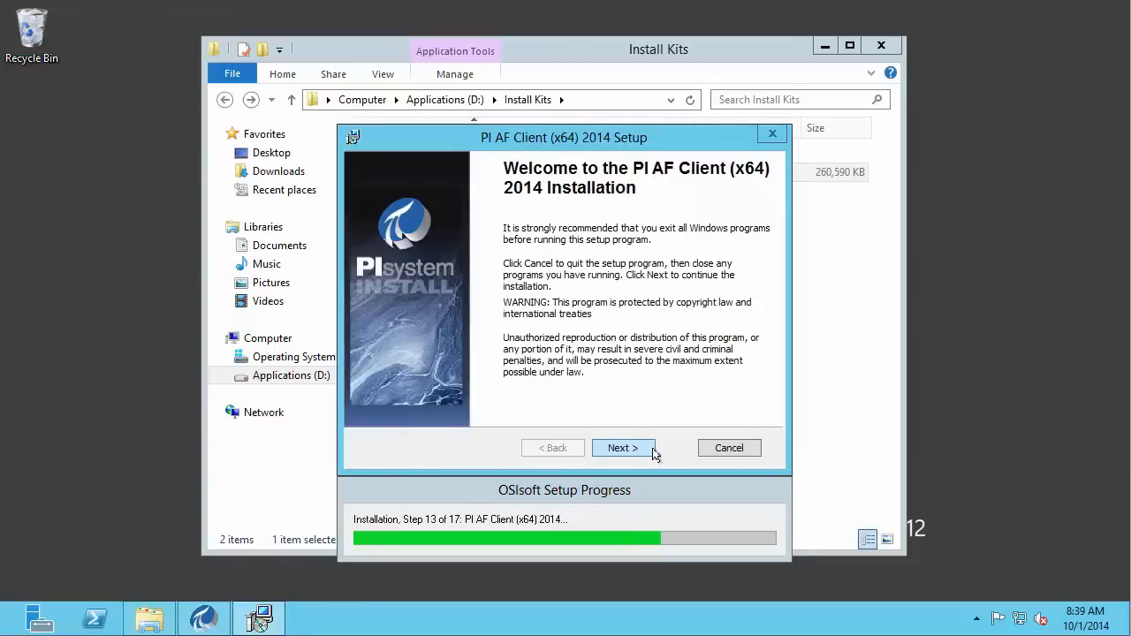
# In the PI AF Client (x64) setup, agree to the Customer Experience Improvement Program and set the default AF Server to CNM-AF.
pyautogui.click(629, 449)
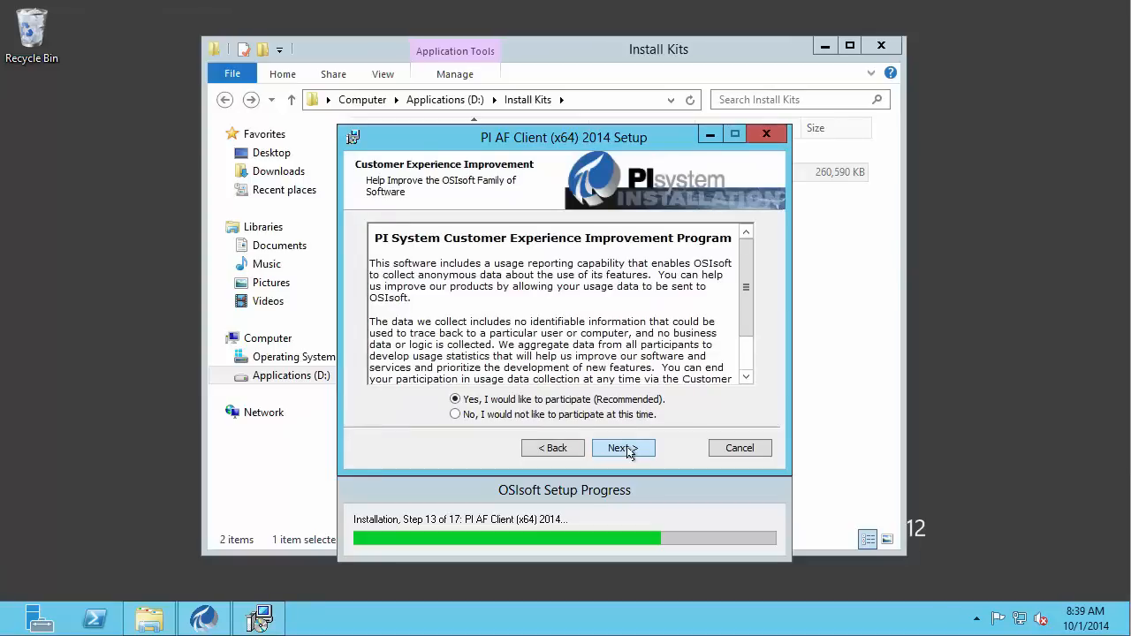
pyautogui.click(630, 451)
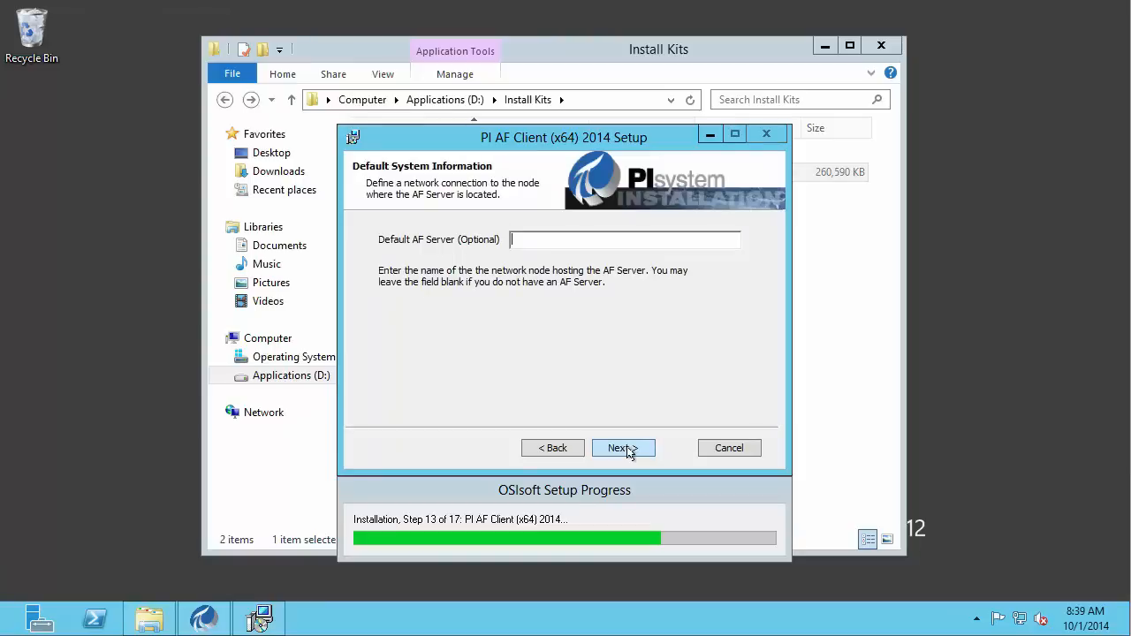
pyautogui.write('CNM-AF')
pyautogui.click(625, 448)
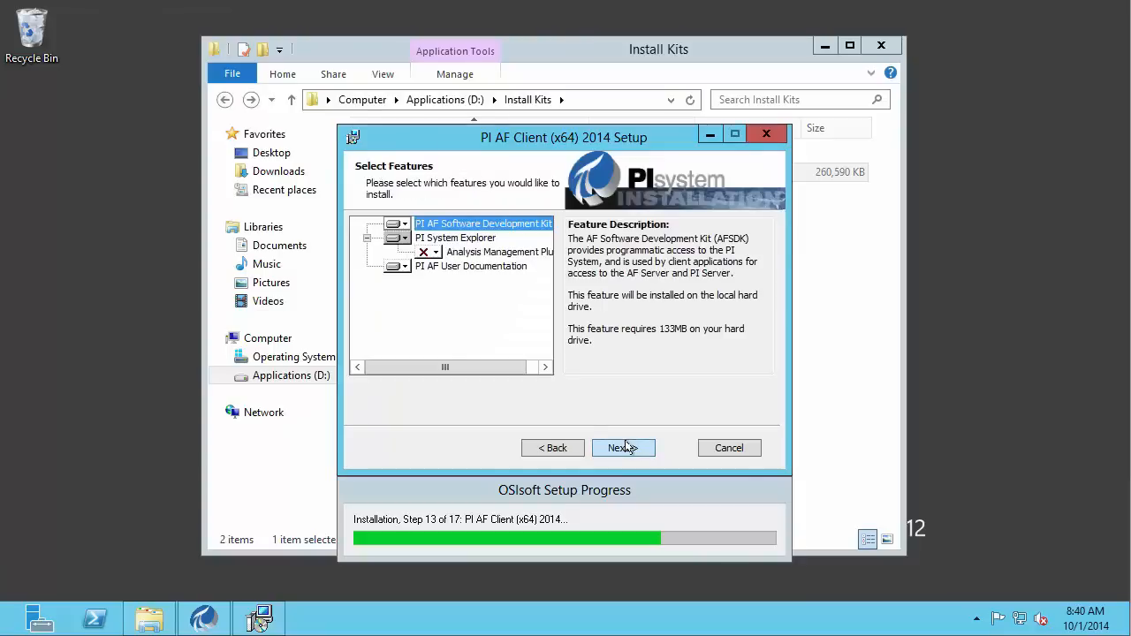
# Include the Analysis Management Plugin on the local drive and install PI AF Client, letting setup automatically close and restart applications using its files.
pyautogui.click(435, 254)
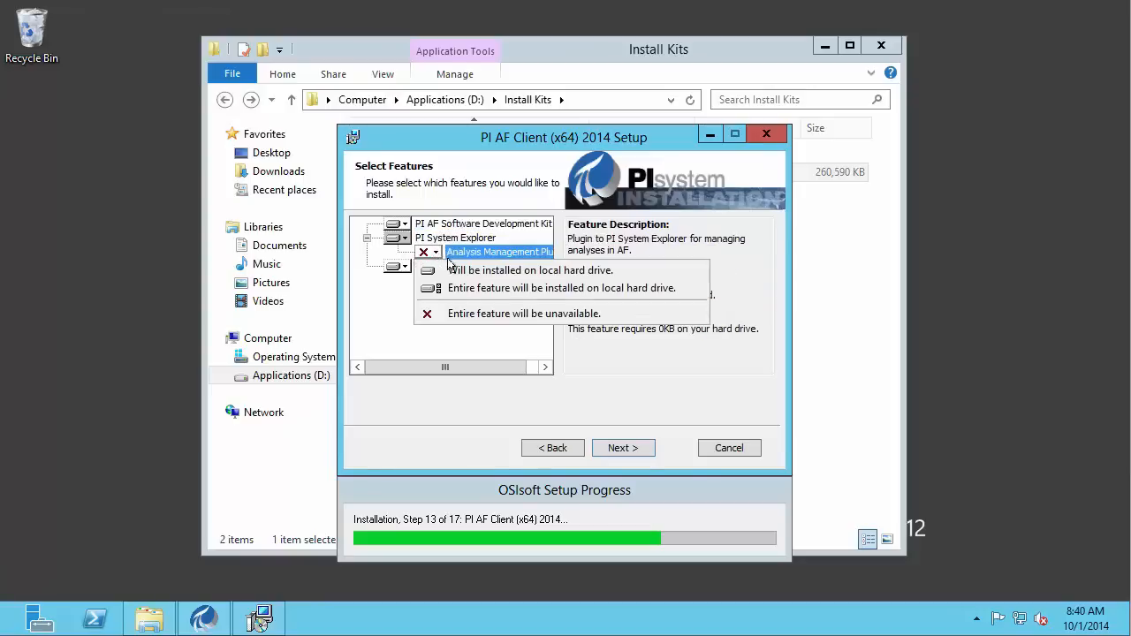
pyautogui.click(459, 267)
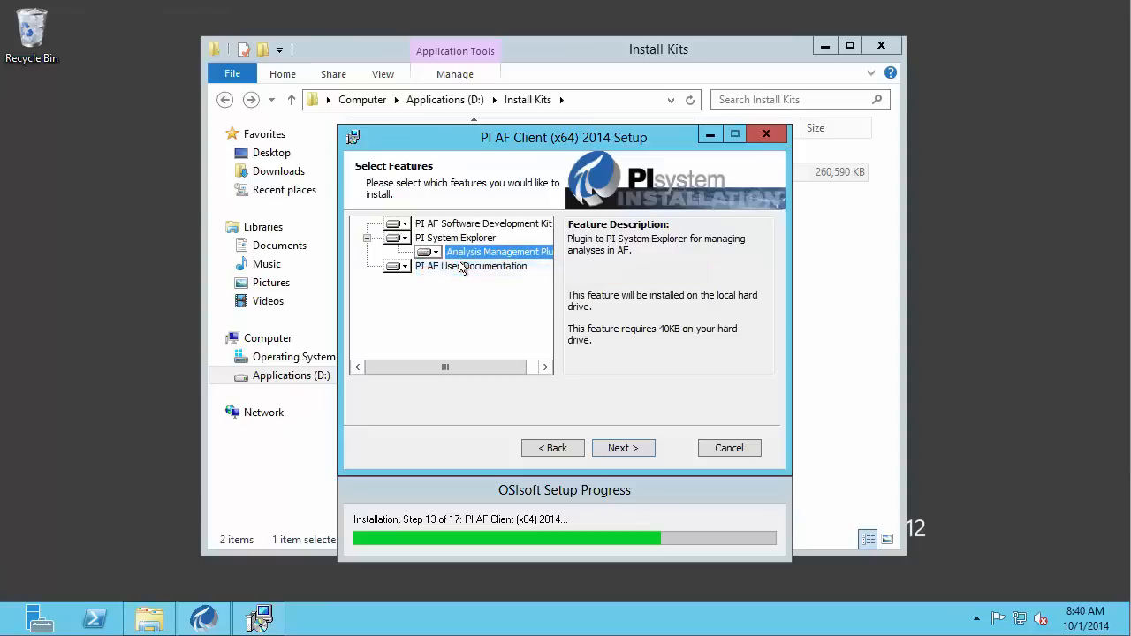
pyautogui.click(622, 448)
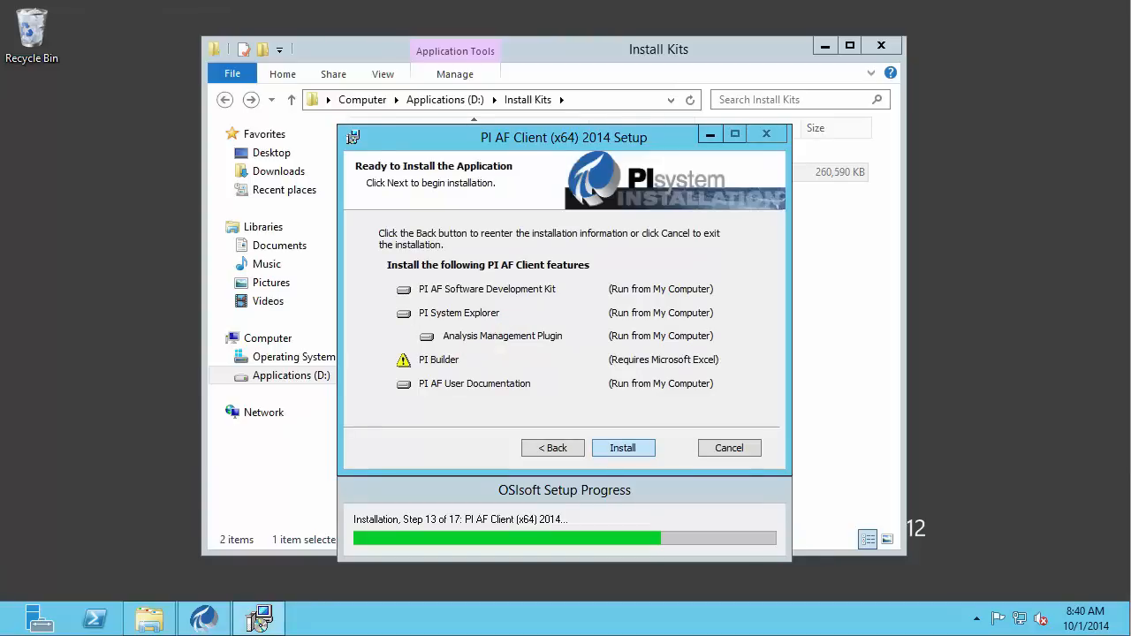
pyautogui.click(623, 448)
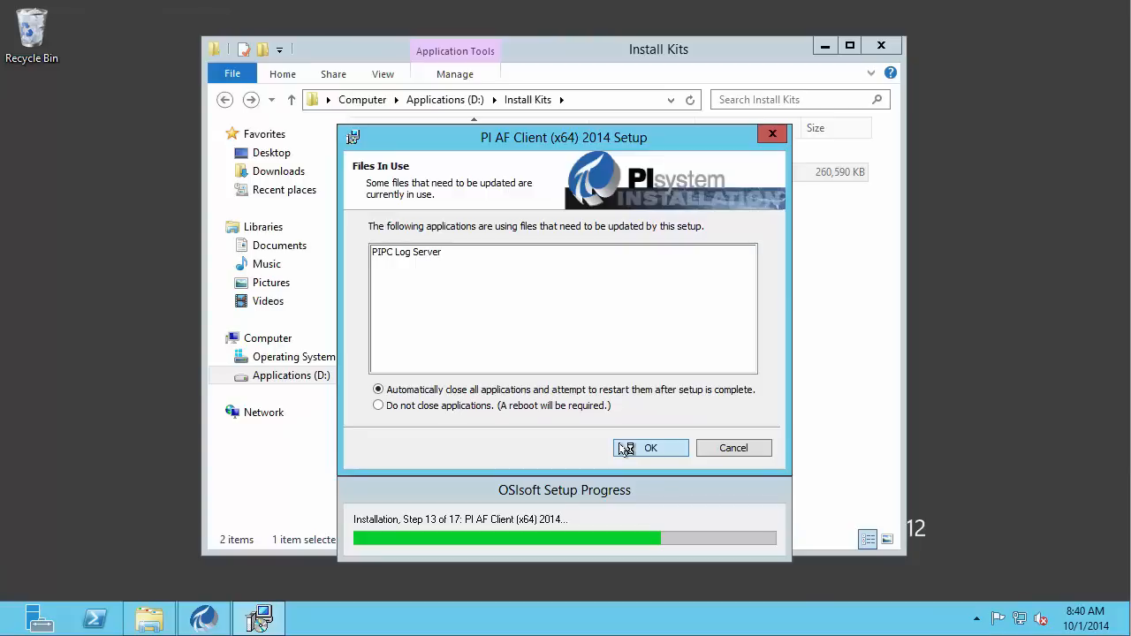
pyautogui.click(625, 448)
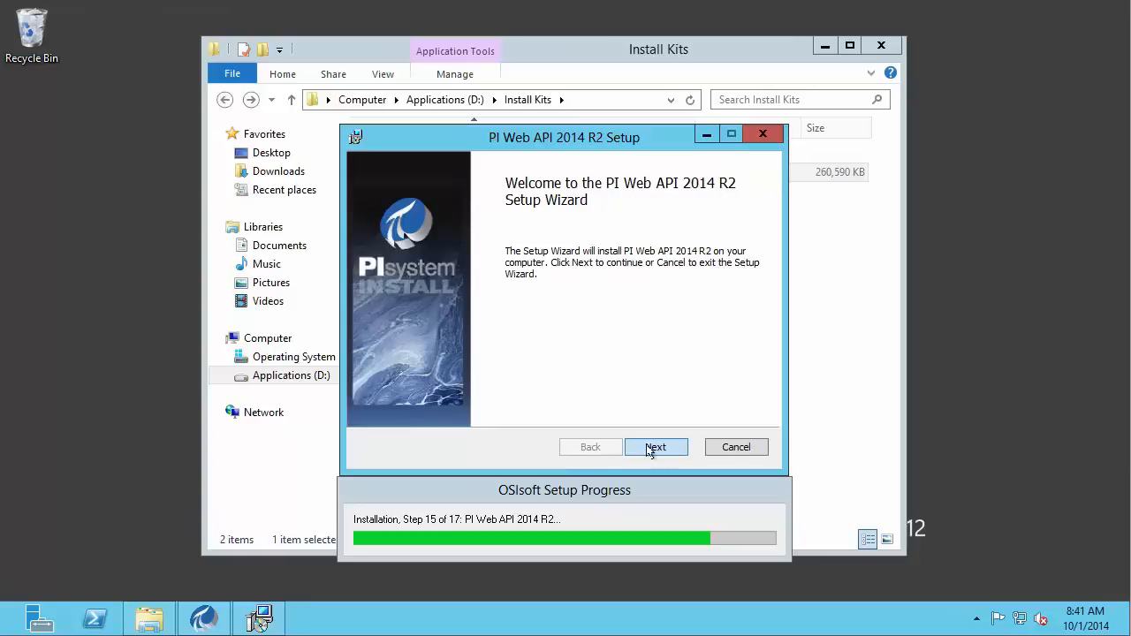
# Choose a custom PI Web API 2014 R2 setup and set its location to D:\Program Files\PIPC\WebAPI\.
pyautogui.click(651, 447)
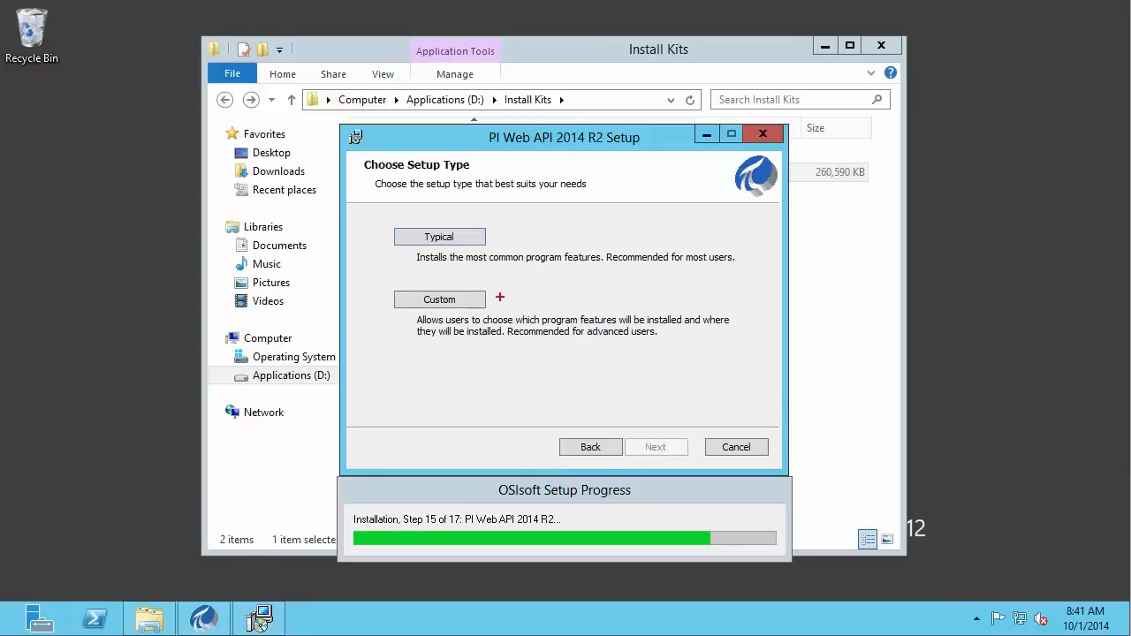
pyautogui.click(451, 301)
pyautogui.click(665, 447)
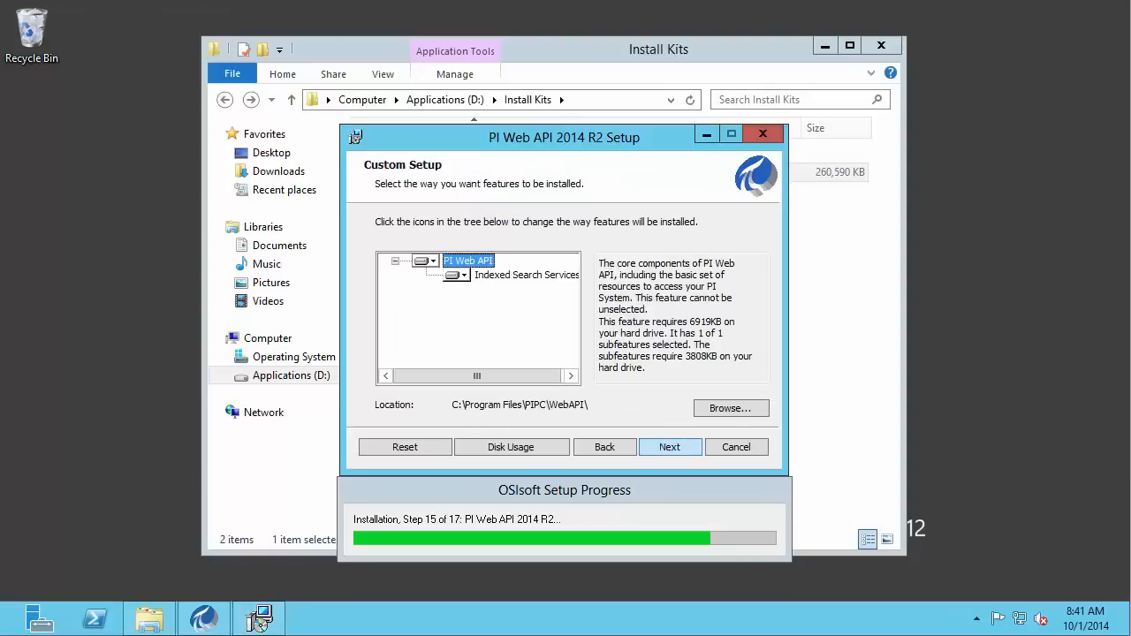
pyautogui.moveTo(442, 398); pyautogui.dragTo(601, 413)
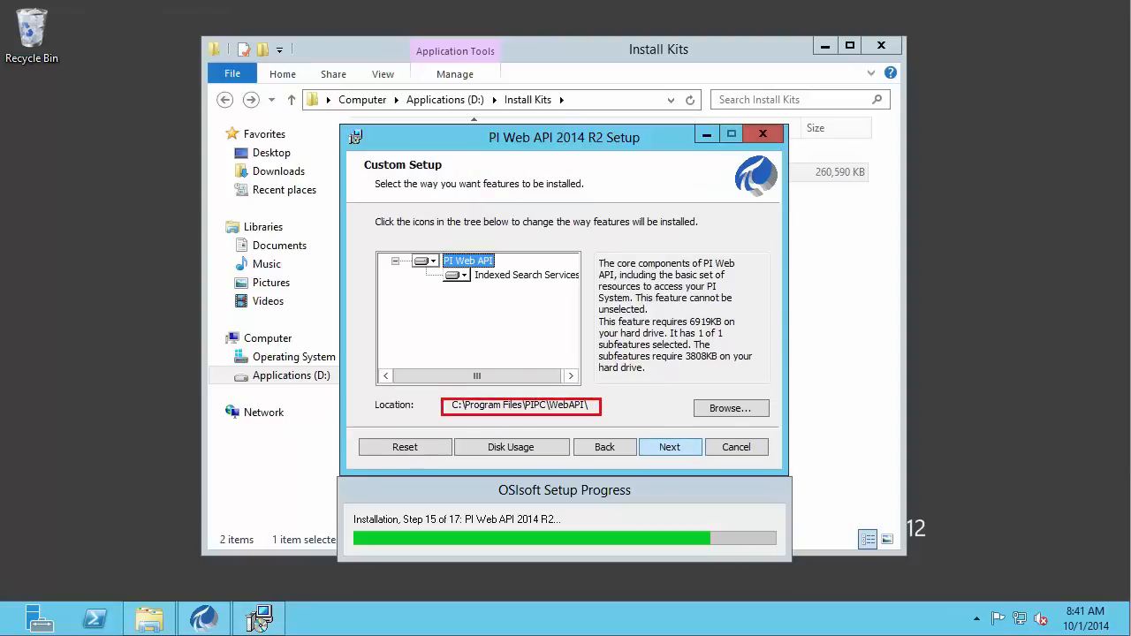
pyautogui.press('Escape')
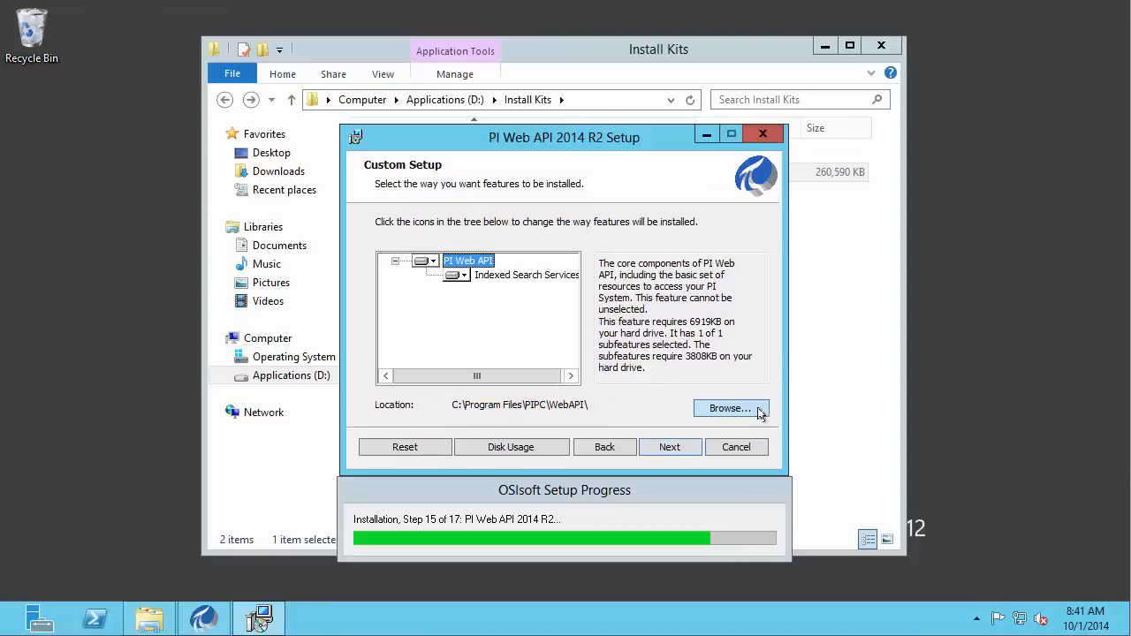
pyautogui.click(729, 408)
pyautogui.click(382, 400)
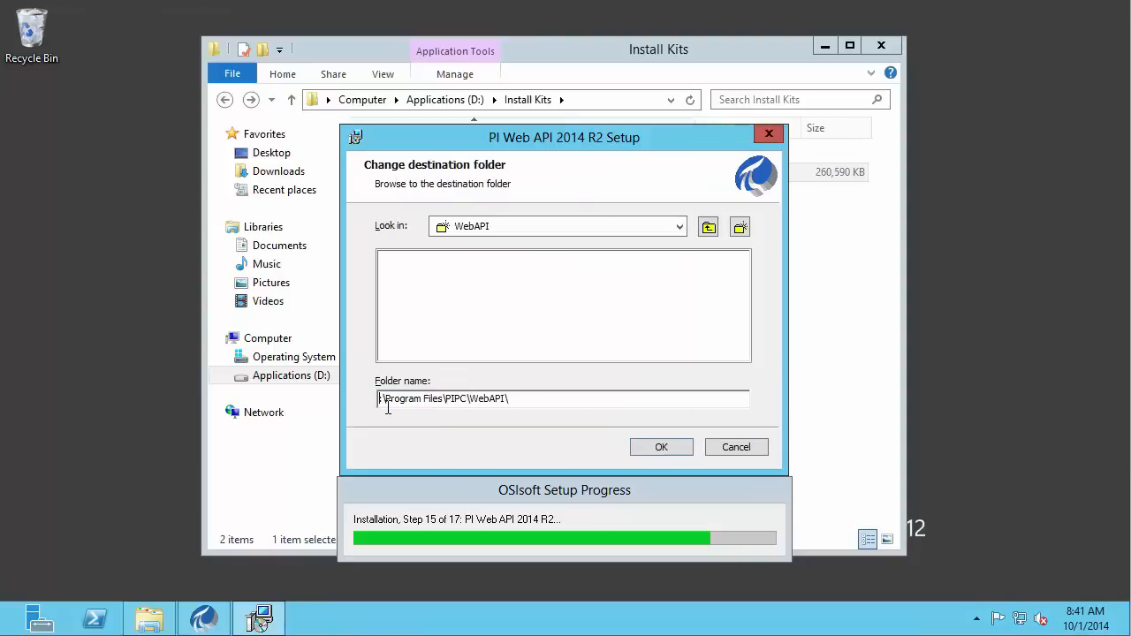
pyautogui.write('D')
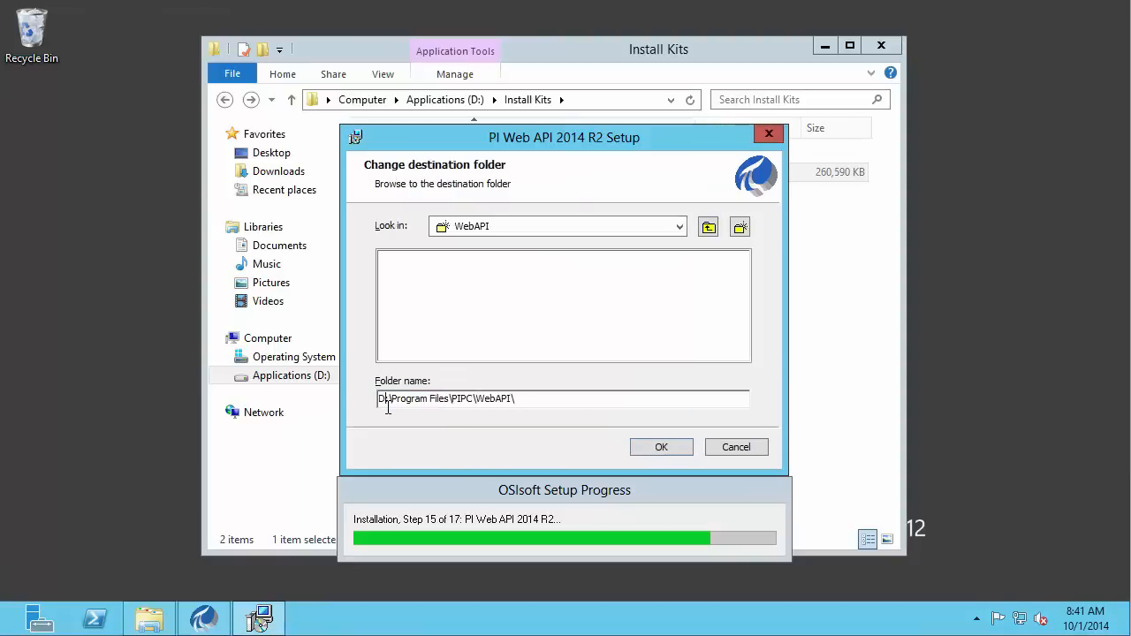
pyautogui.click(661, 448)
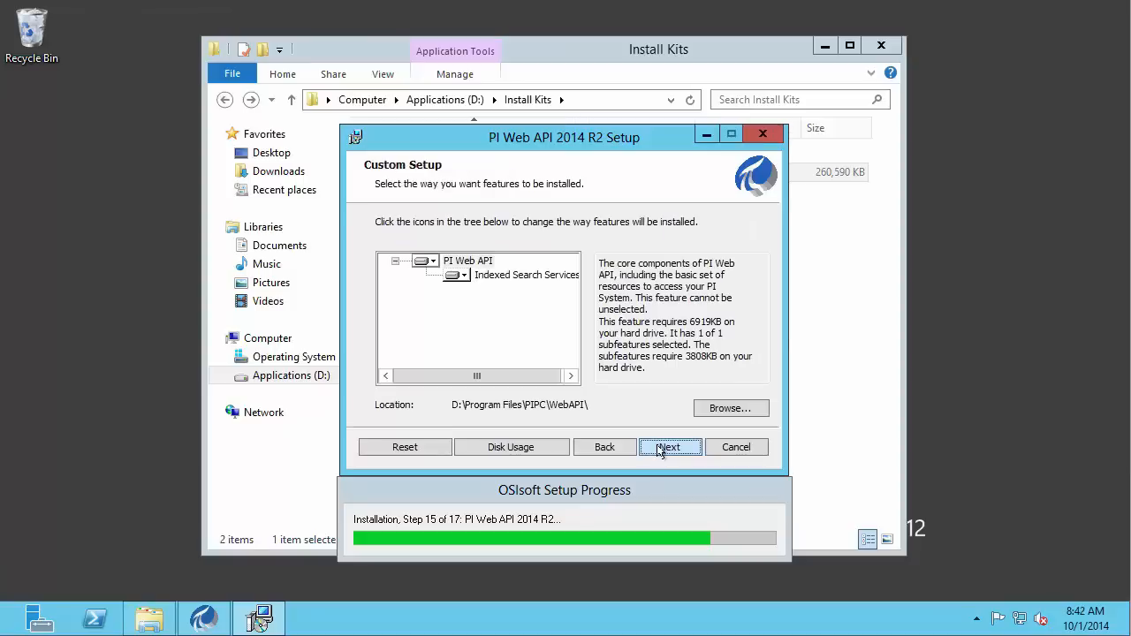
# Connect to the CNM-AF asset server and create the PI Web API configuration instance CNM-CORESIGHT.
pyautogui.click(659, 449)
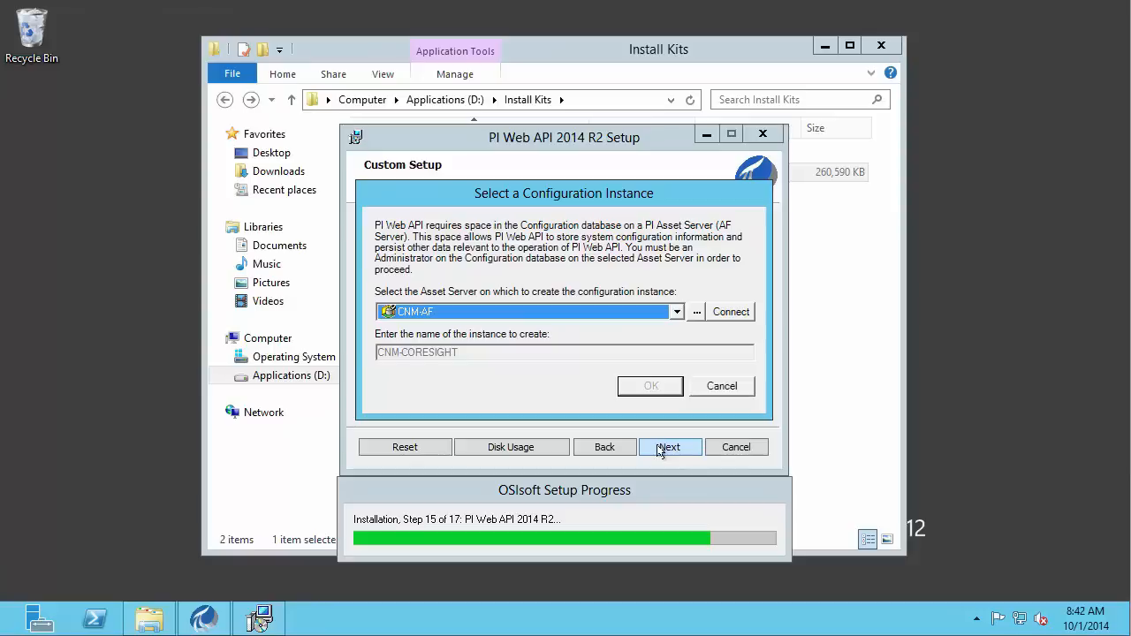
pyautogui.click(720, 315)
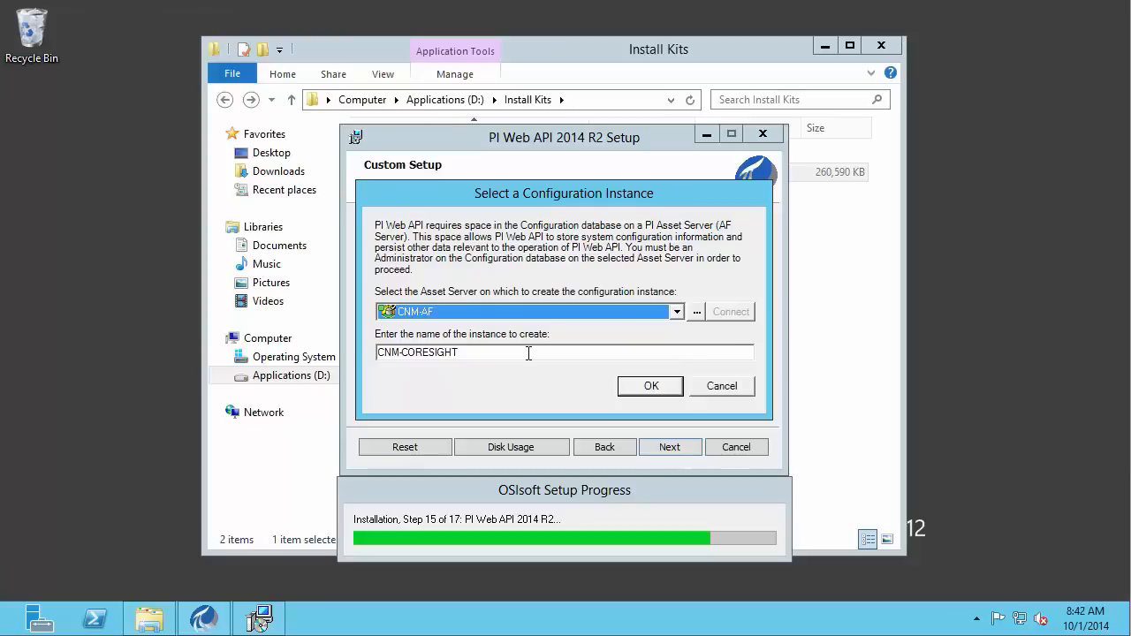
pyautogui.click(651, 386)
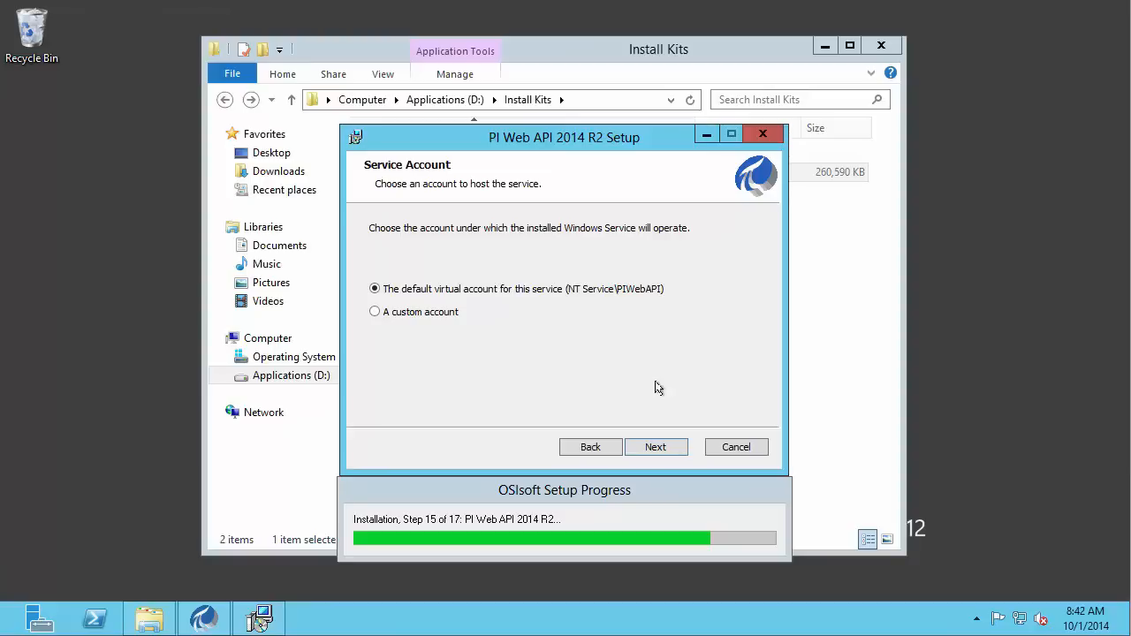
# Run the PI Web API service under the custom account osi\svc-pi-kerberos, entering the account password, and validate the credentials.
pyautogui.click(374, 313)
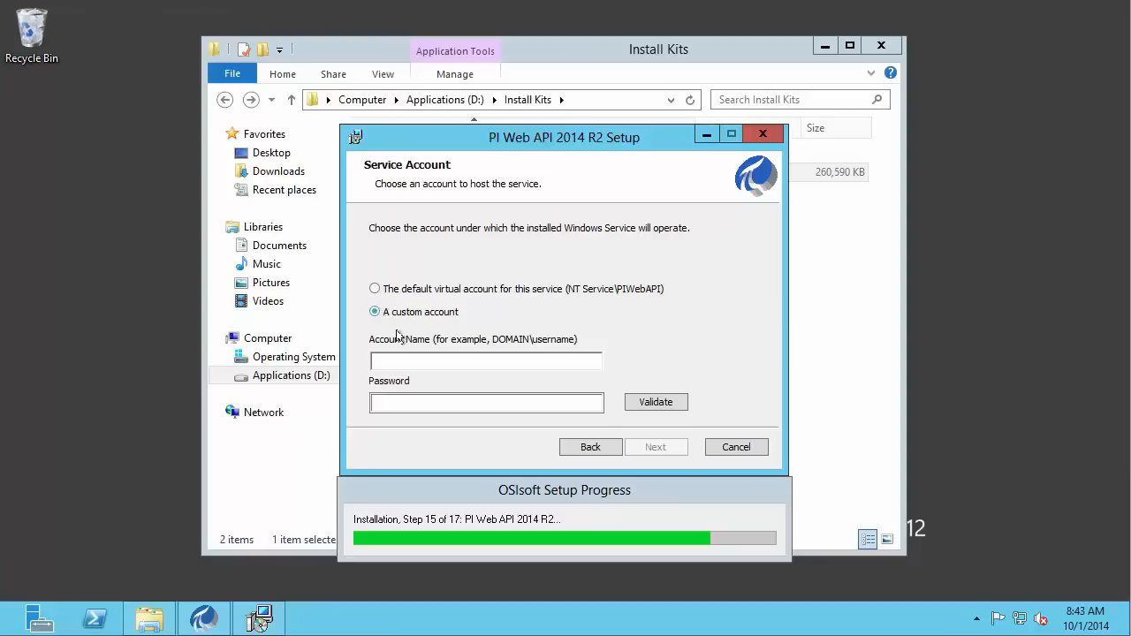
pyautogui.click(423, 359)
pyautogui.write('osi\\svc-pi-kerberos')
pyautogui.click(389, 405)
pyautogui.write('••••••••')
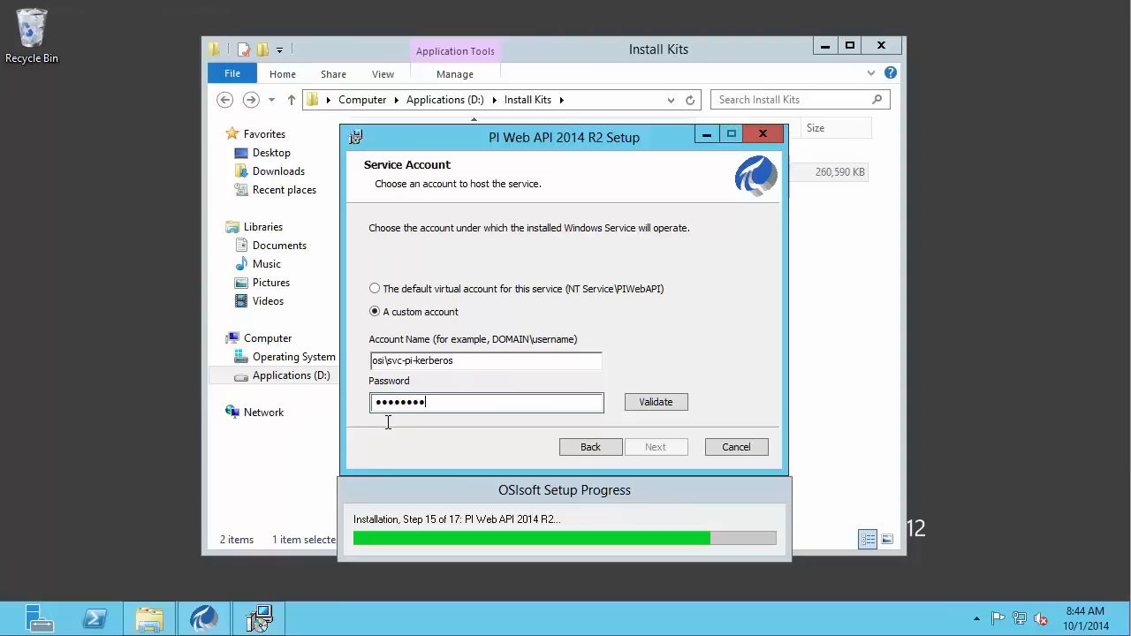
pyautogui.click(671, 405)
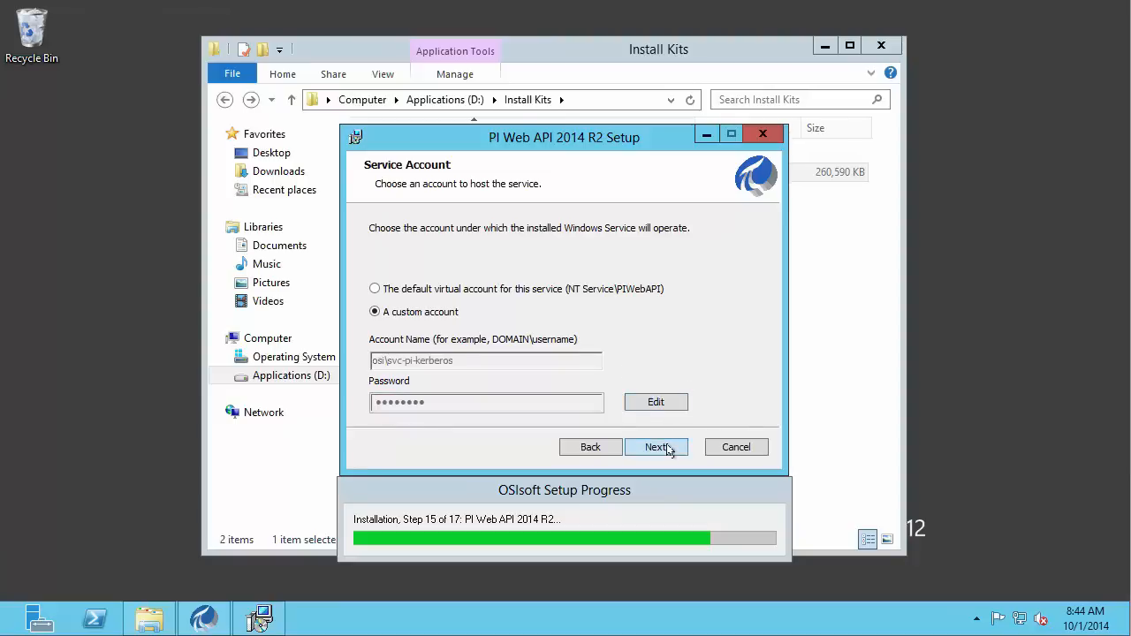
pyautogui.click(667, 448)
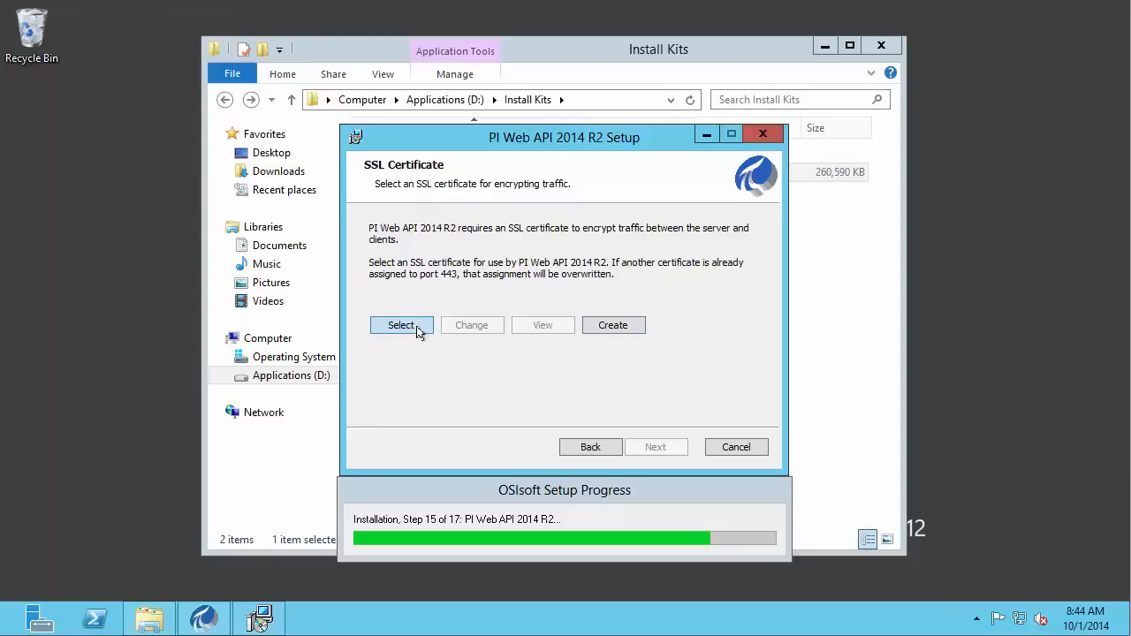
# Create a self-signed SSL certificate for PI Web API and add it to the certificate stores.
pyautogui.click(631, 332)
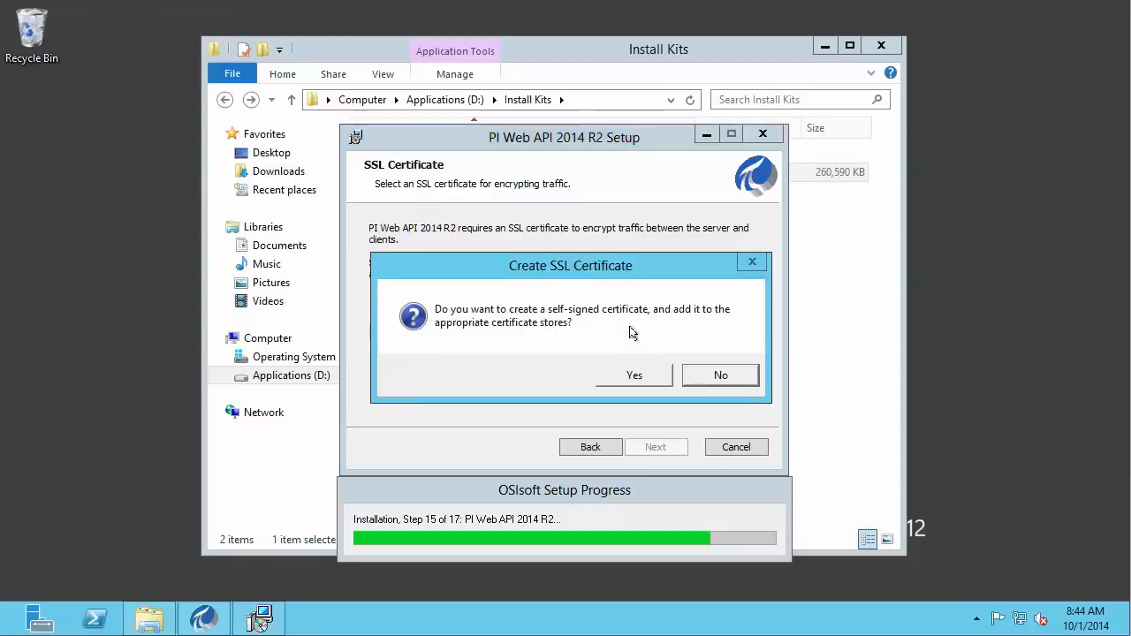
pyautogui.click(634, 376)
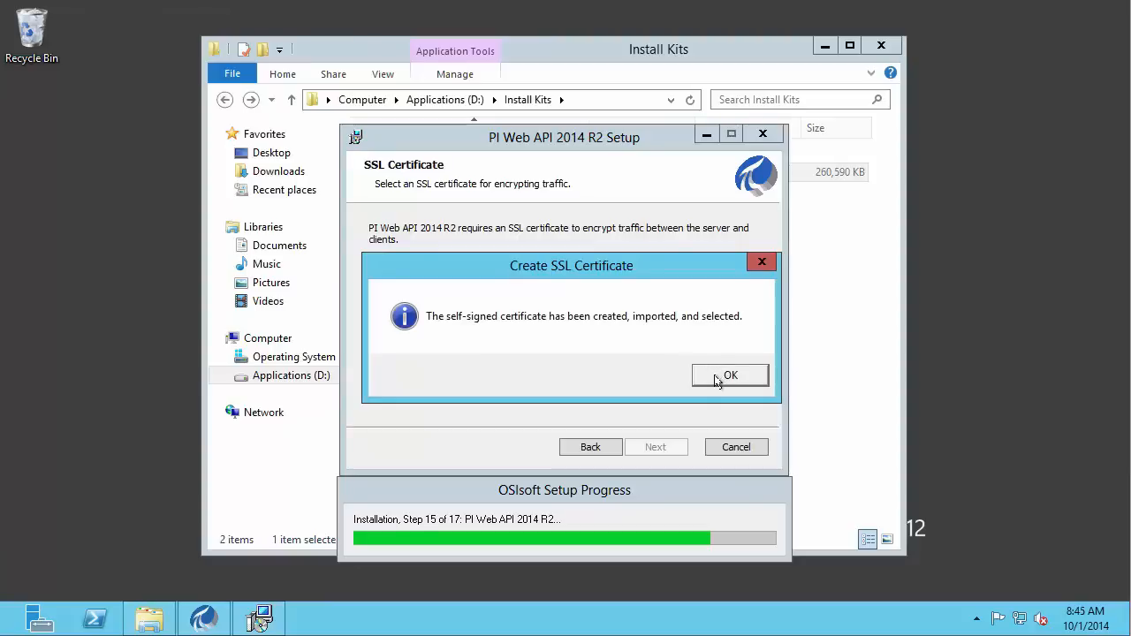
pyautogui.click(717, 380)
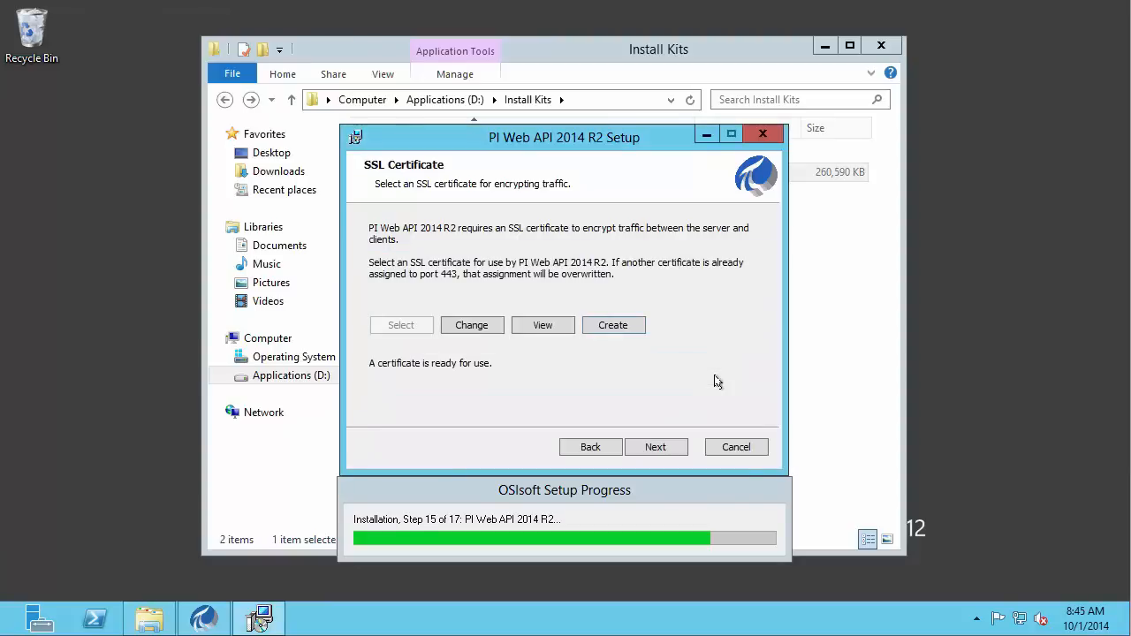
# Accept creating the recommended Windows Firewall exception and start installing PI Web API 2014 R2.
pyautogui.click(657, 448)
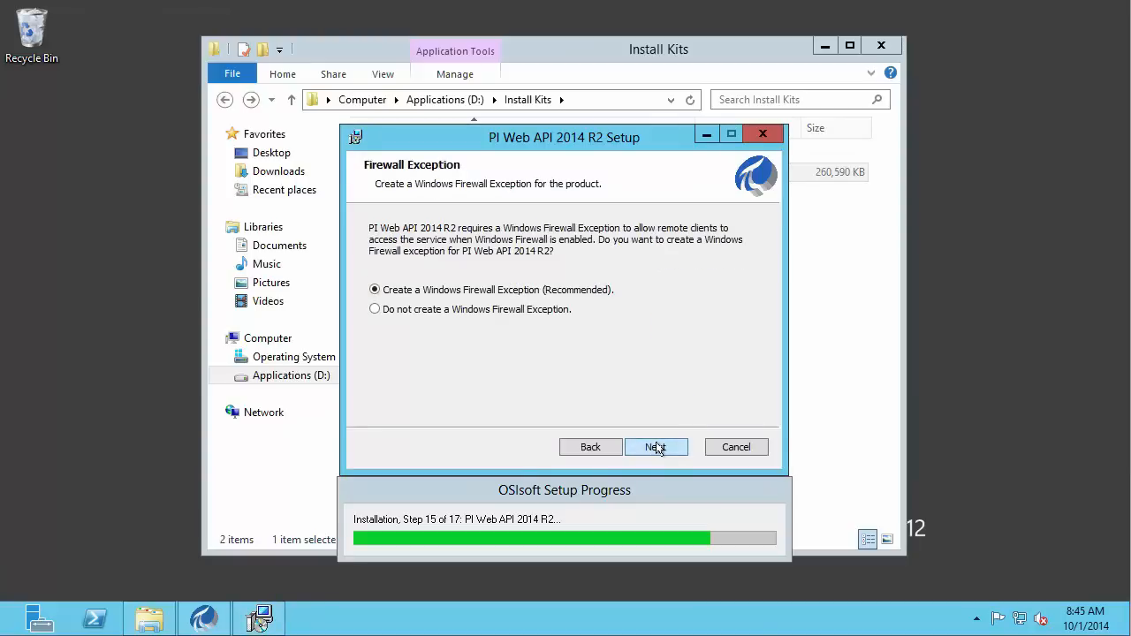
pyautogui.click(656, 448)
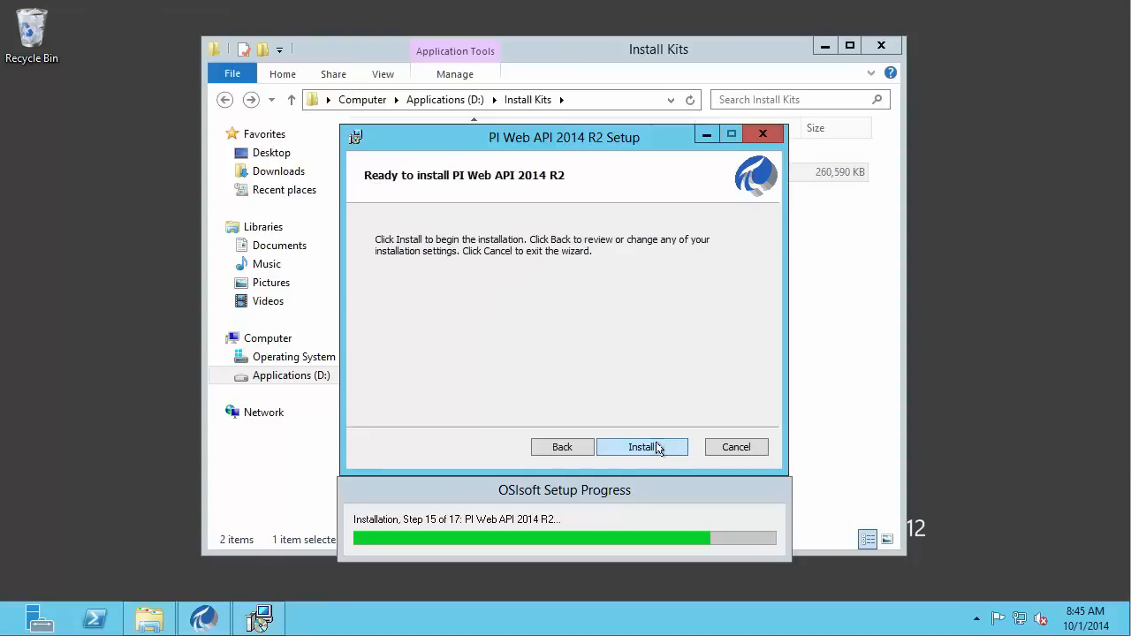
pyautogui.click(656, 448)
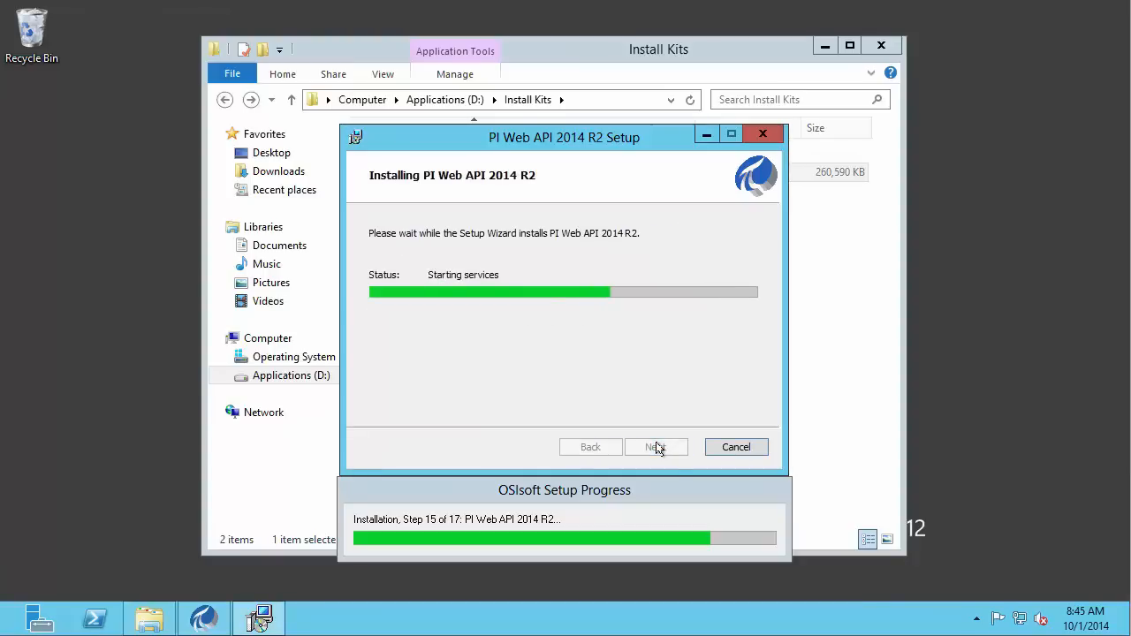
# Complete the PI Web API 2014 R2 setup and proceed through the PI Coresight 2014 setup to the web site selection.
pyautogui.click(656, 448)
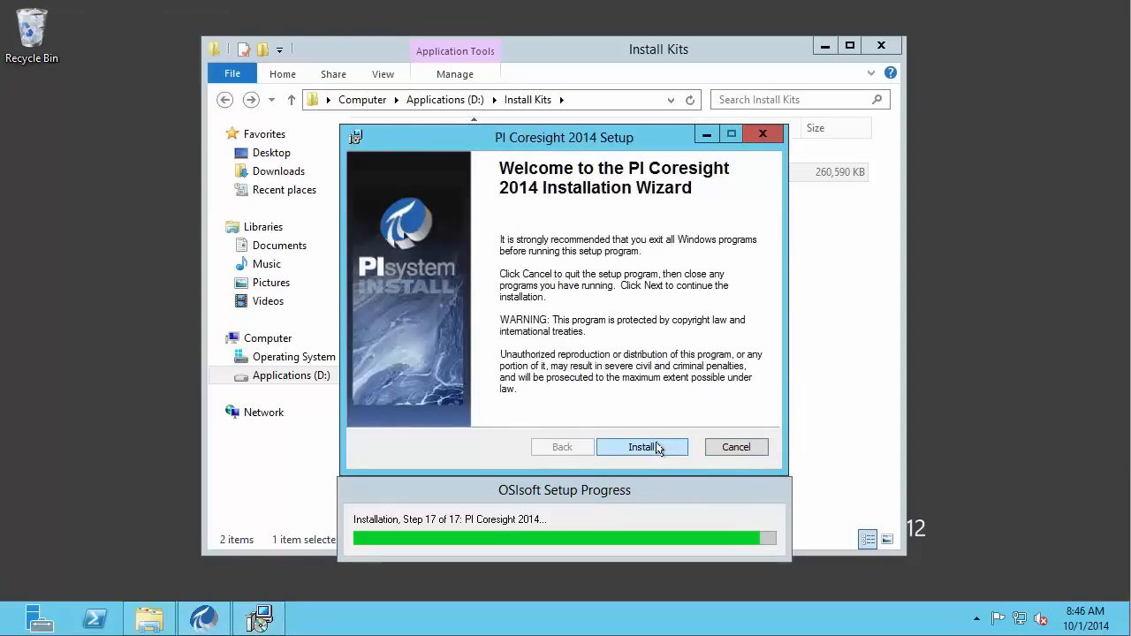
pyautogui.click(656, 448)
pyautogui.click(657, 447)
pyautogui.click(657, 447)
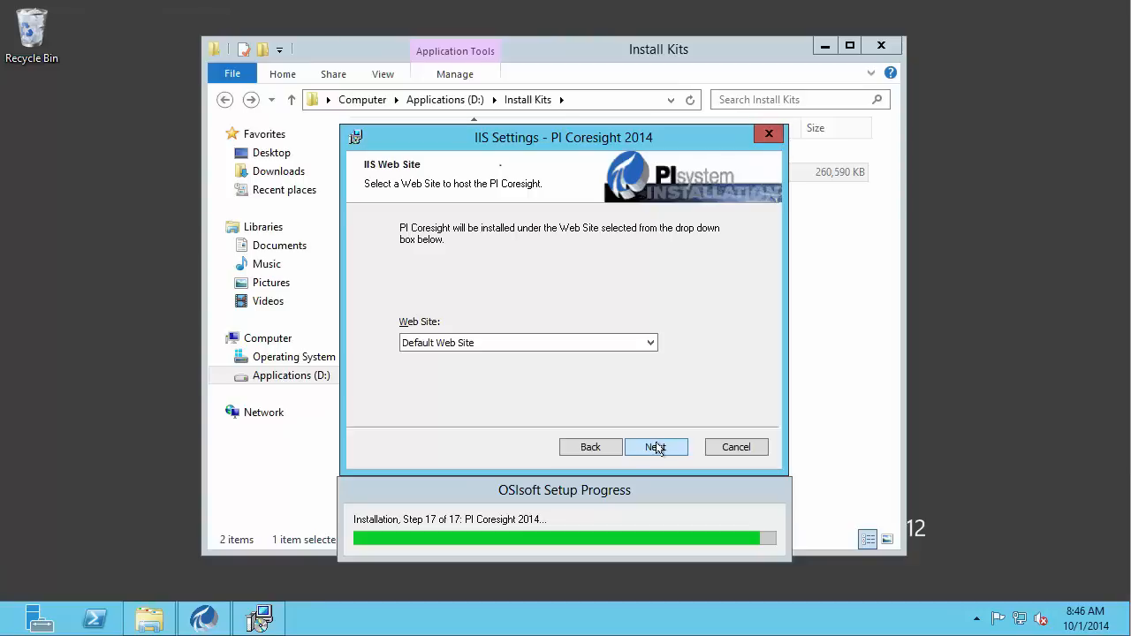
# Choose Default Web Site as the host for PI Coresight and install PI Coresight 2014.
pyautogui.click(651, 342)
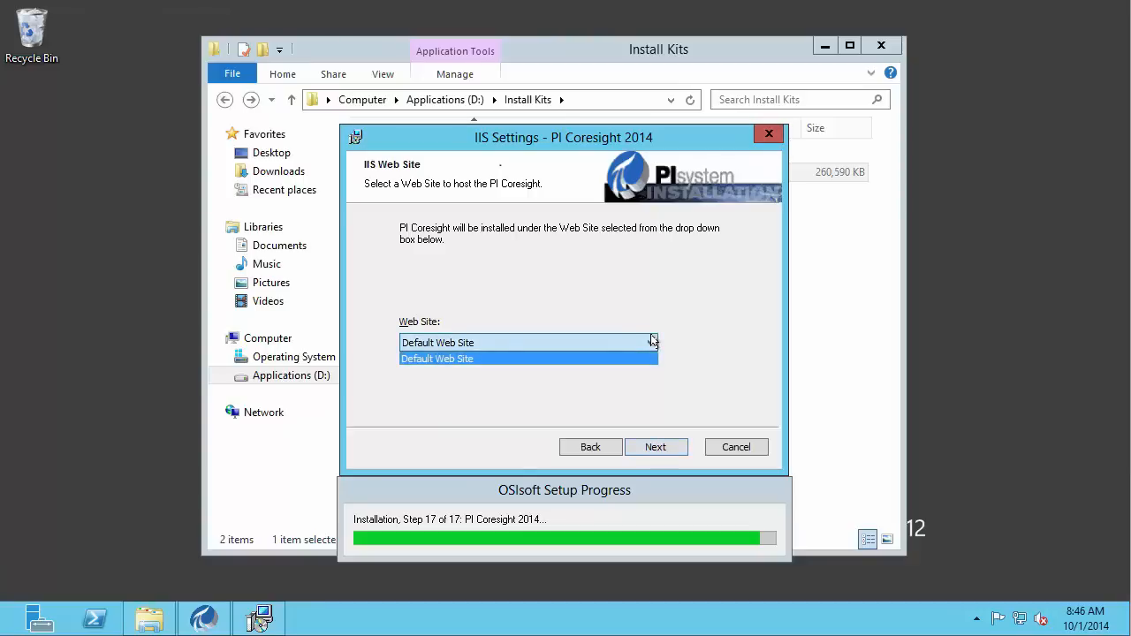
pyautogui.click(492, 357)
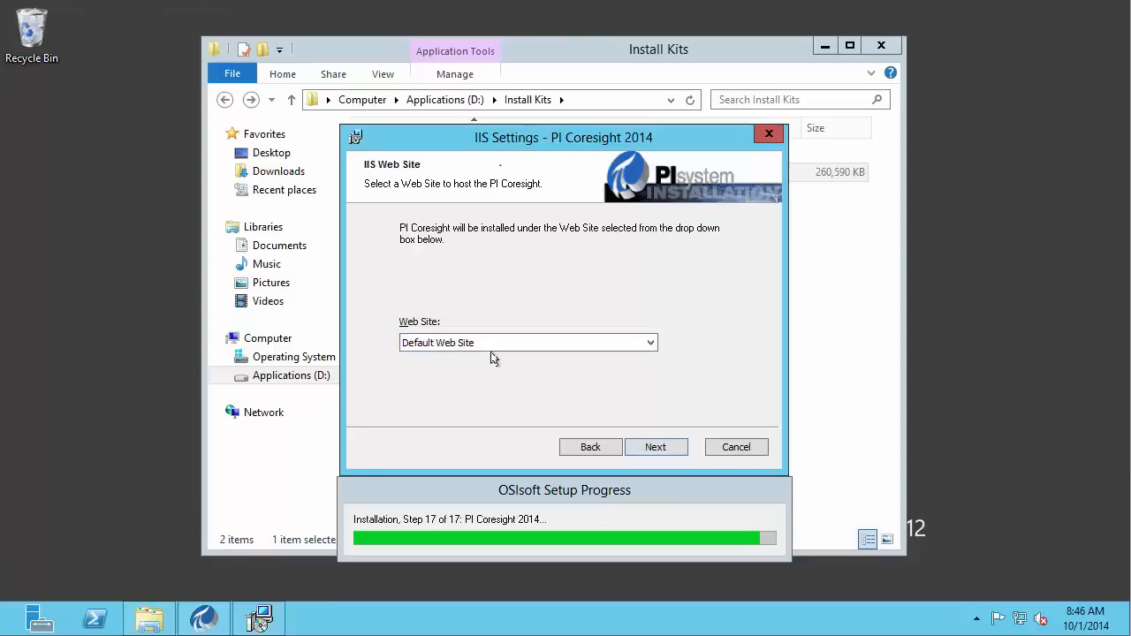
pyautogui.click(674, 449)
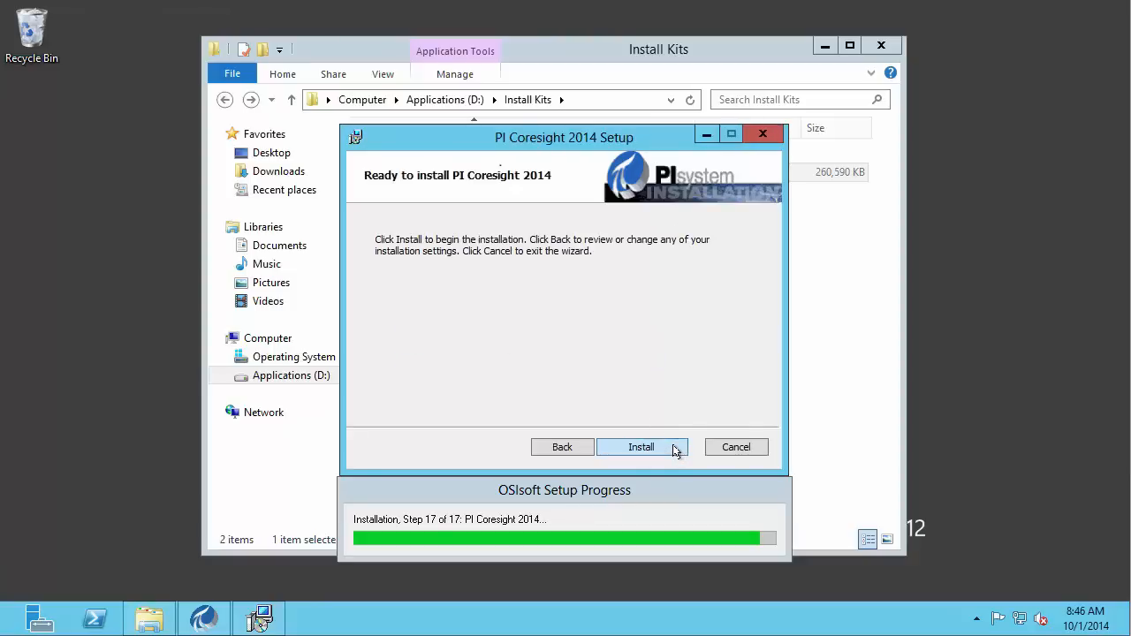
pyautogui.click(674, 449)
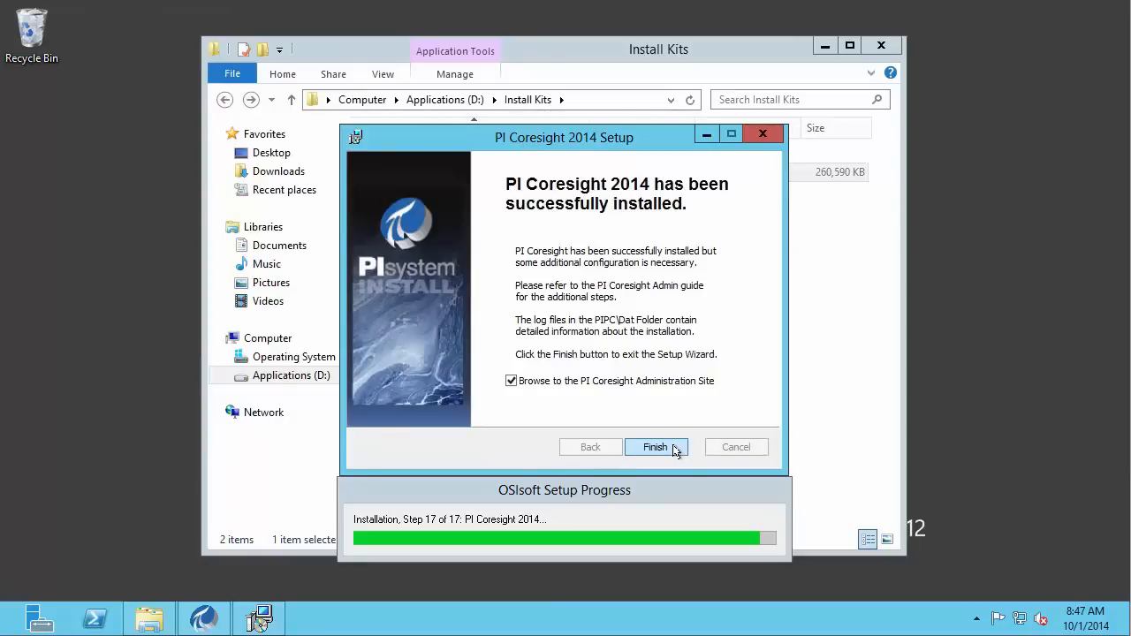
# Finish the PI Coresight 2014 setup without browsing to the PI Coresight Administration Site, and restart the computer.
pyautogui.click(510, 382)
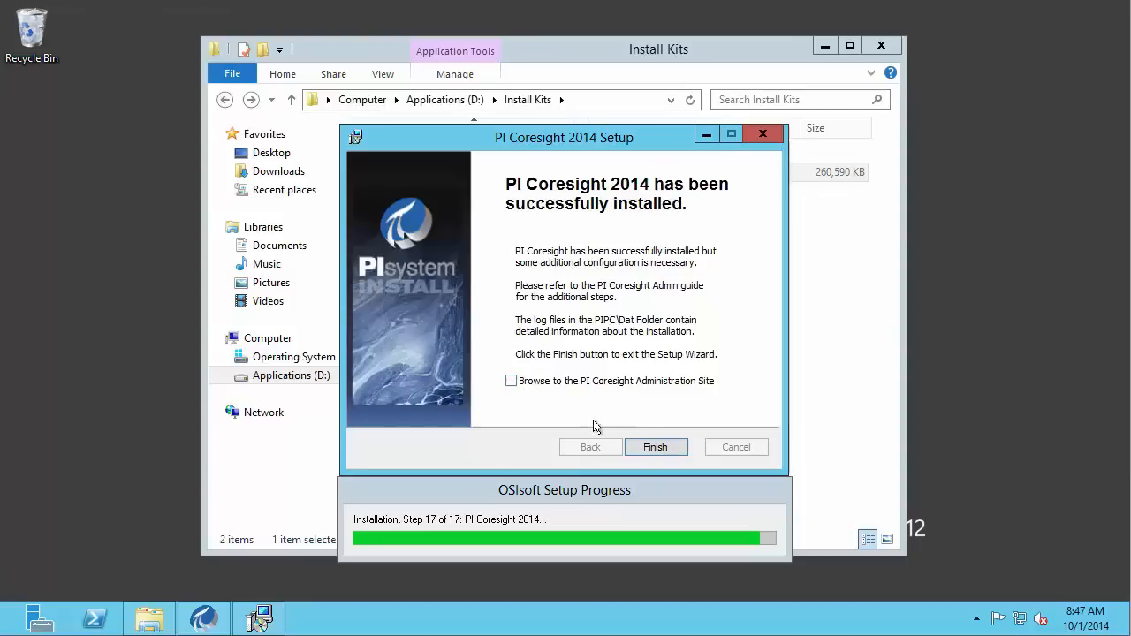
pyautogui.click(654, 447)
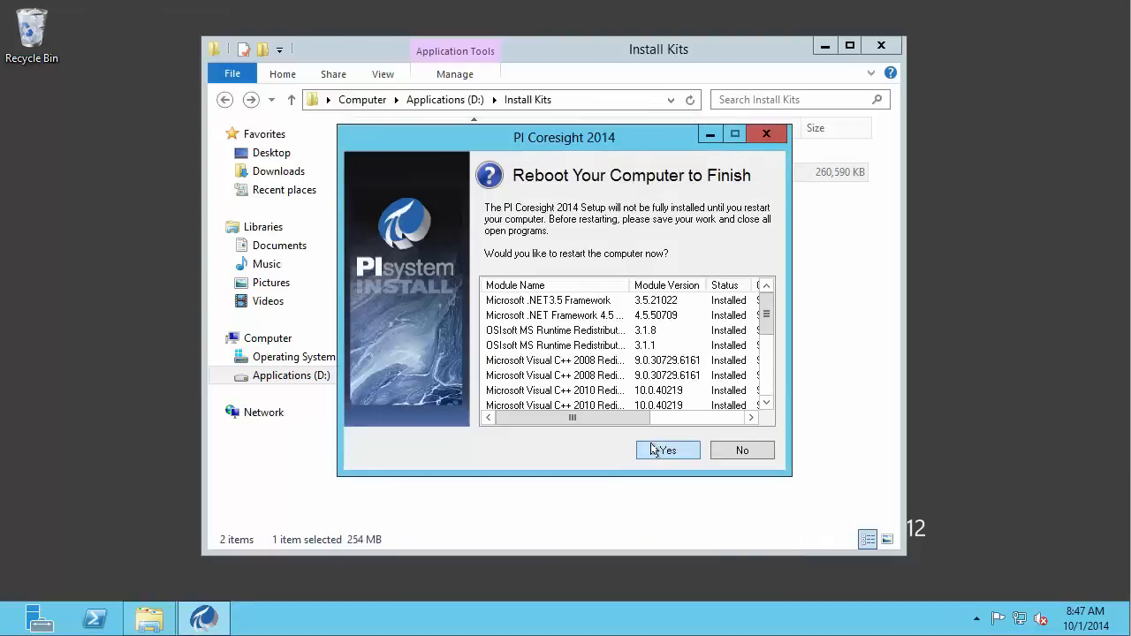
pyautogui.click(664, 450)
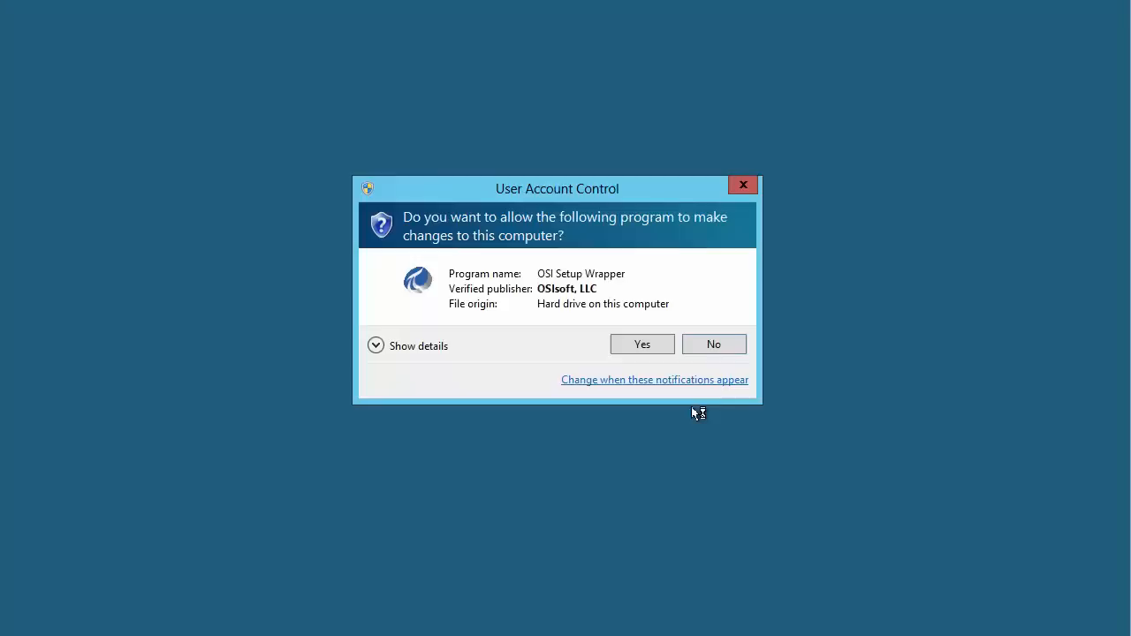
# Allow OSI Setup Wrapper to make changes, then review the list of installed modules and close the setup.
pyautogui.click(651, 351)
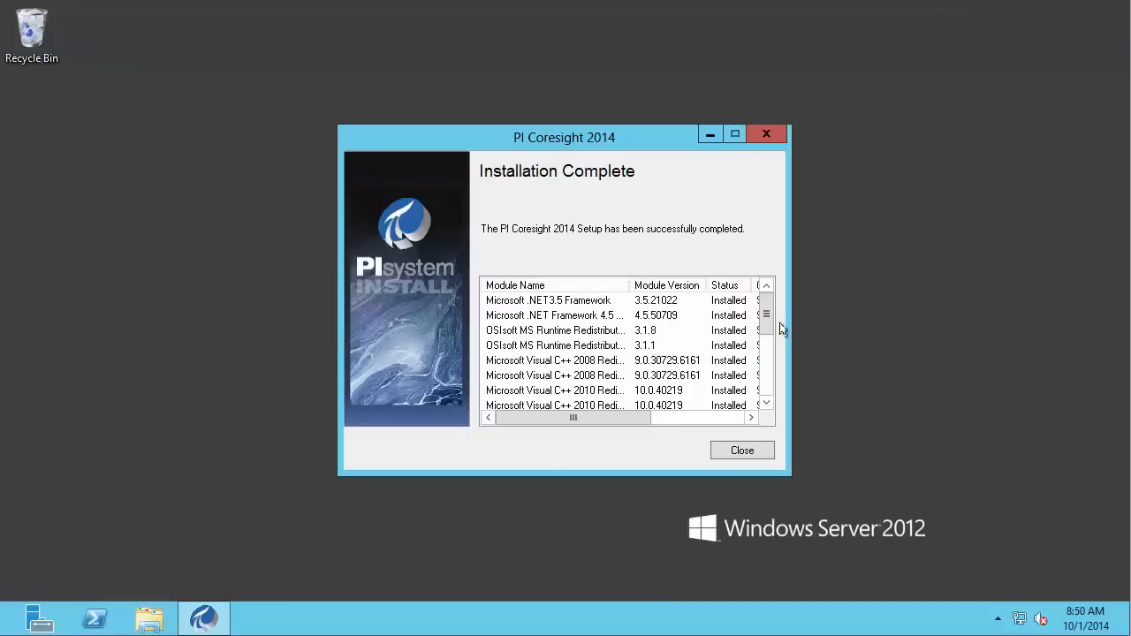
pyautogui.moveTo(766, 311); pyautogui.dragTo(765, 382)
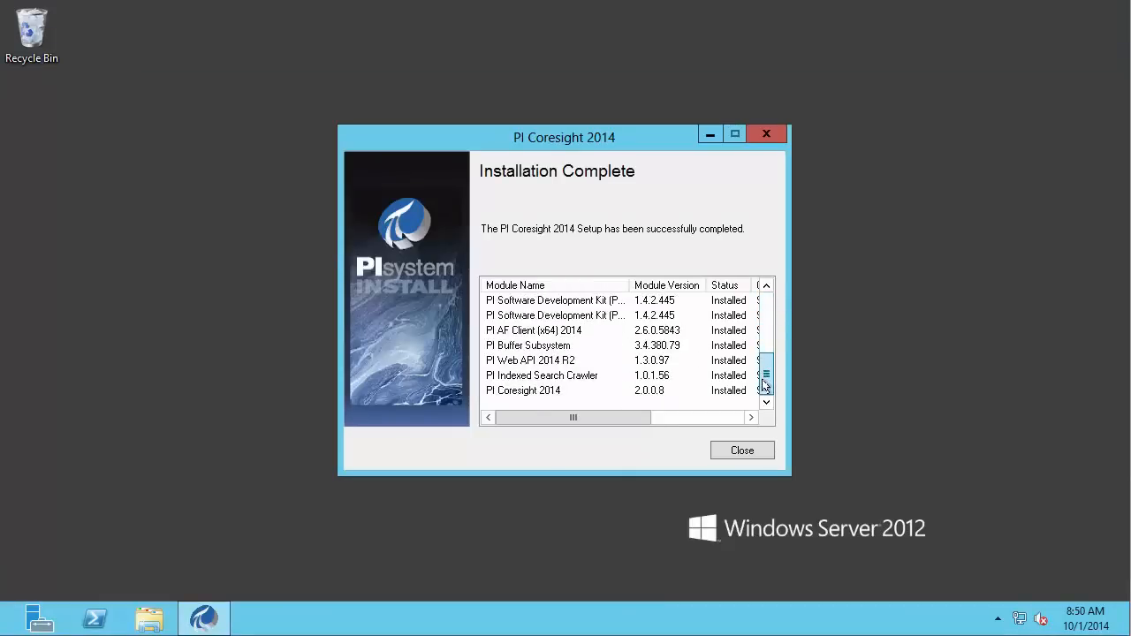
pyautogui.click(747, 454)
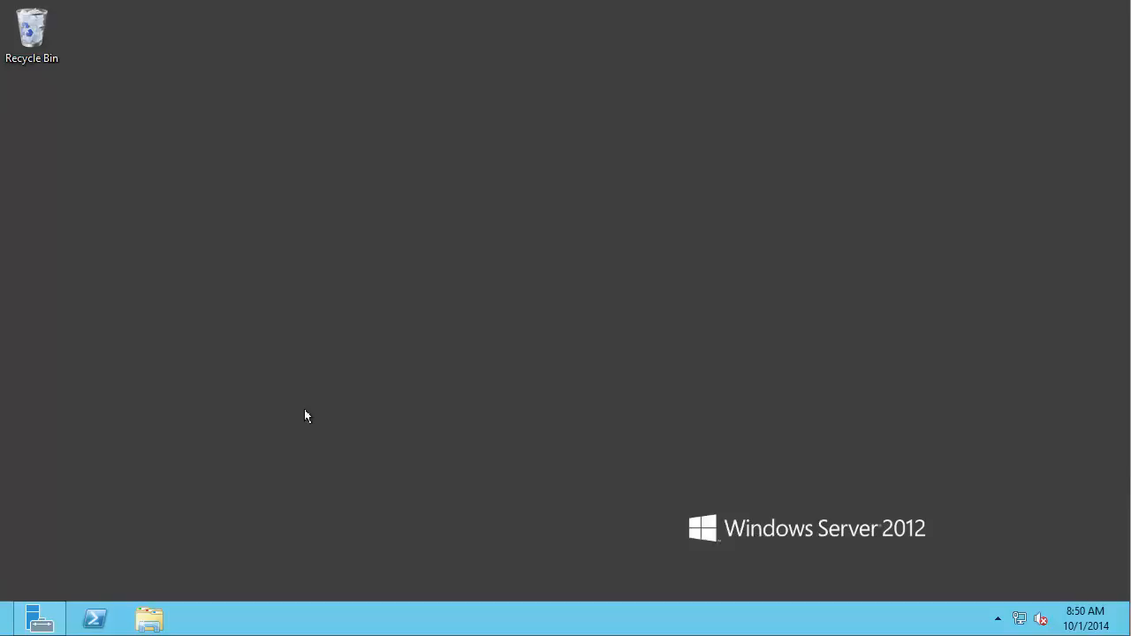
# Open IIS Manager and show the application pools of the CNM-CORESIGHT server with the Name column widened to fit the full names.
pyautogui.click(5, 625)
pyautogui.write('iis')
pyautogui.press('Return')
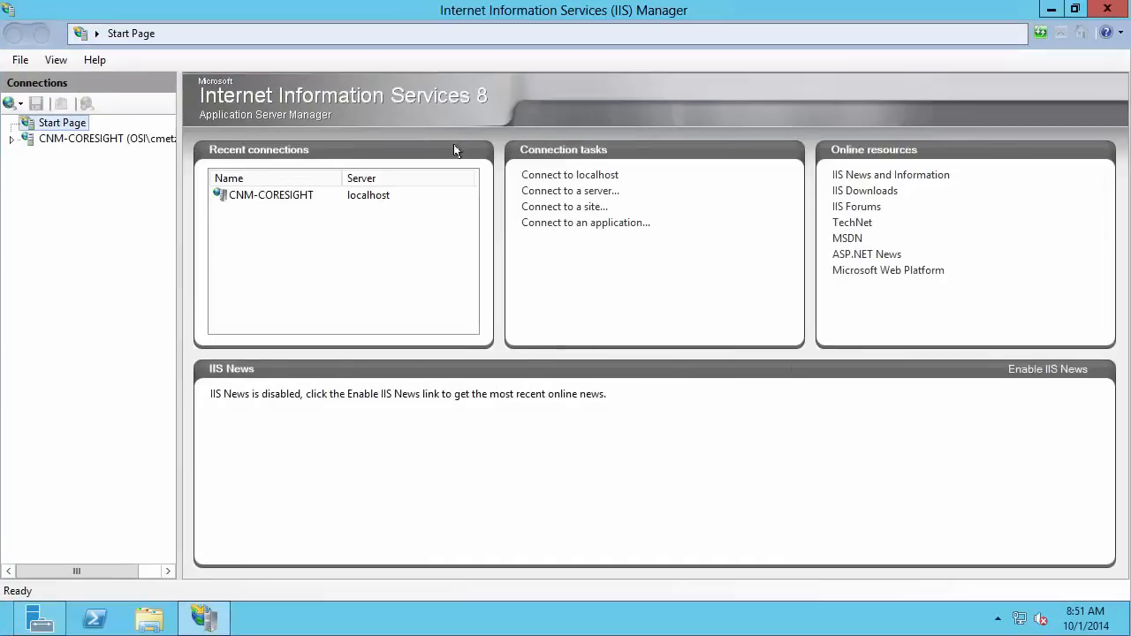
pyautogui.click(11, 139)
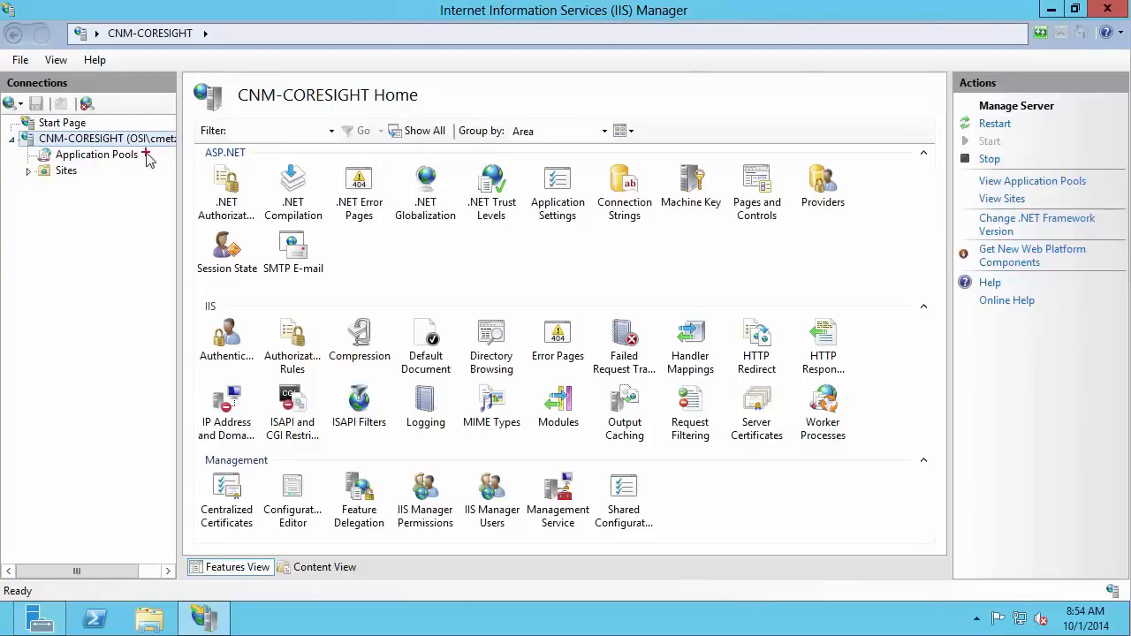
pyautogui.moveTo(145, 153); pyautogui.dragTo(203, 113)
pyautogui.click(101, 157)
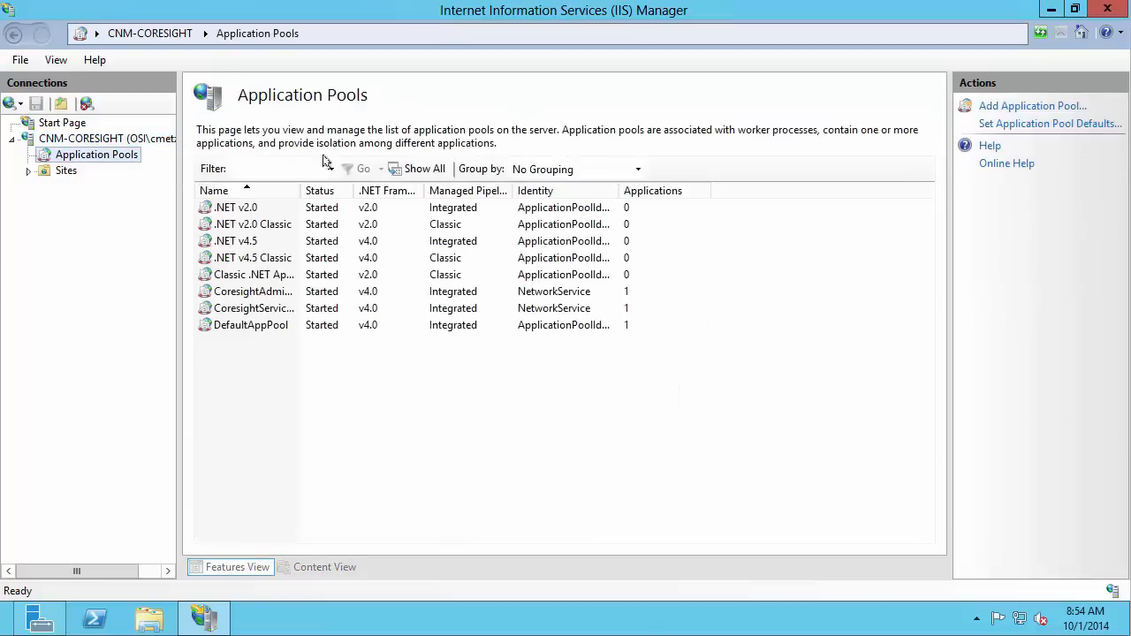
pyautogui.moveTo(301, 193); pyautogui.dragTo(358, 197)
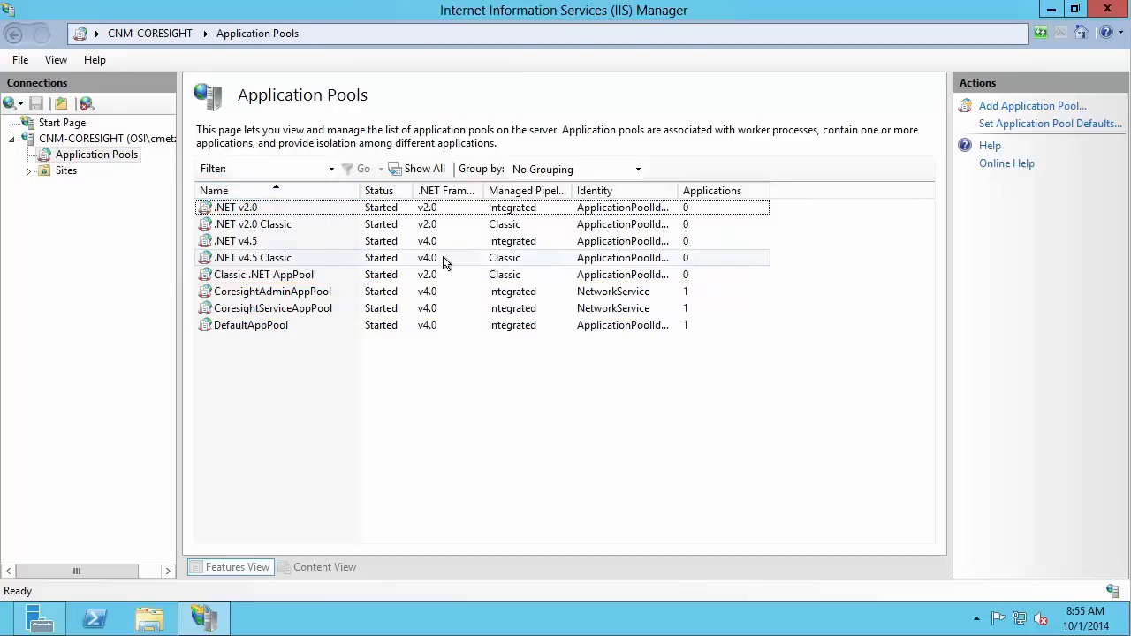
# Switch the process model identity of CoresightAdminAppPool from a built-in account to a custom account.
pyautogui.rightClick(637, 295)
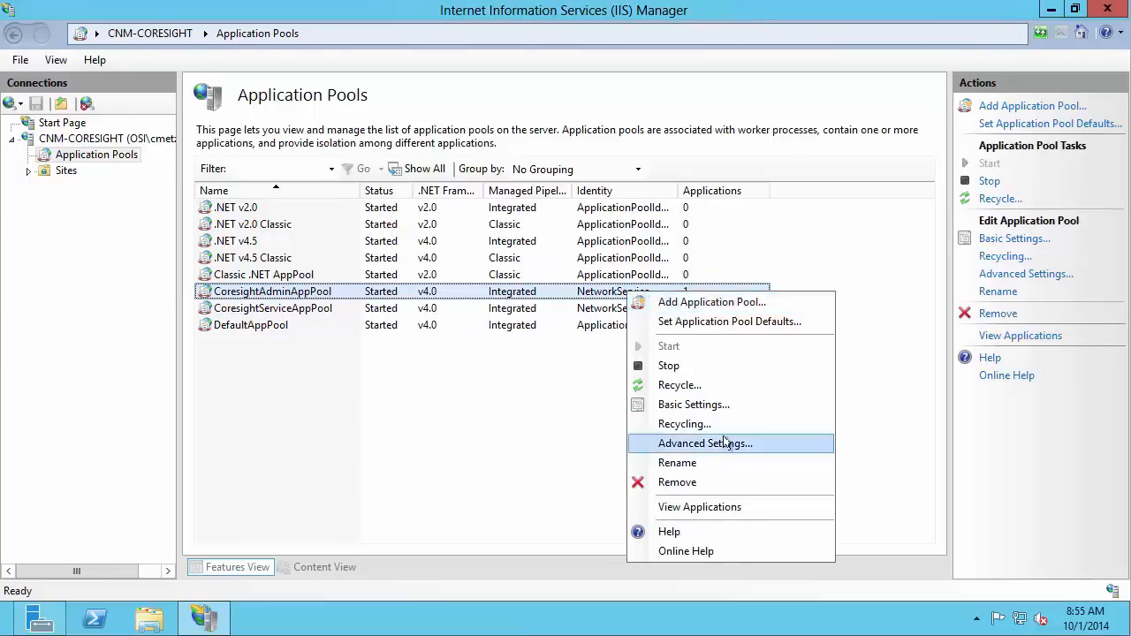
pyautogui.click(724, 441)
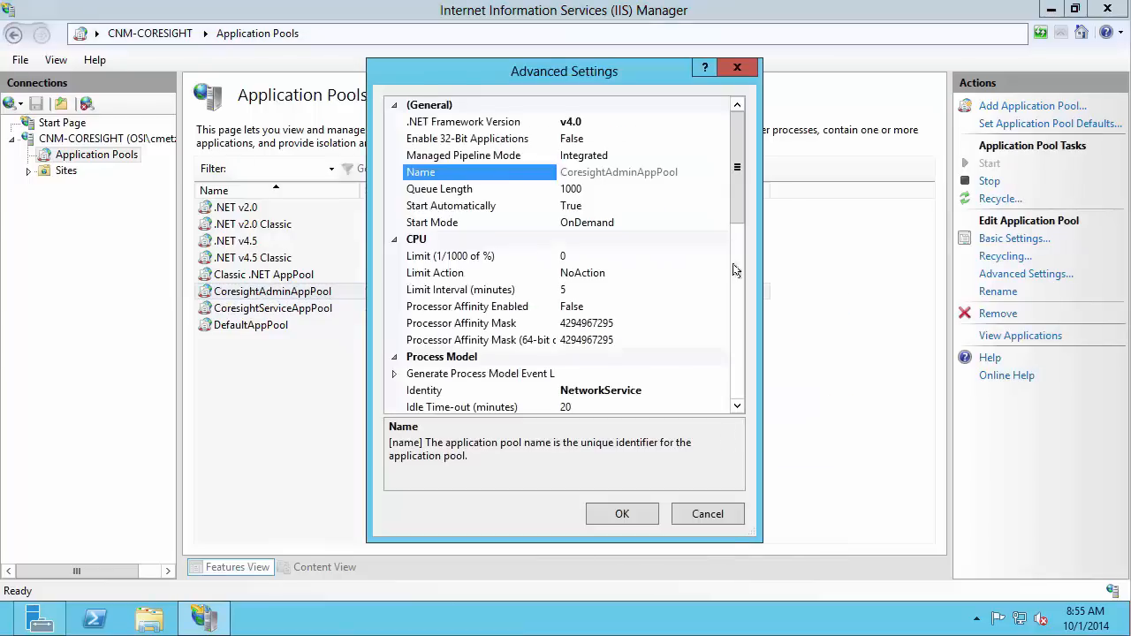
pyautogui.scroll(-3, 737, 271)
pyautogui.click(684, 310)
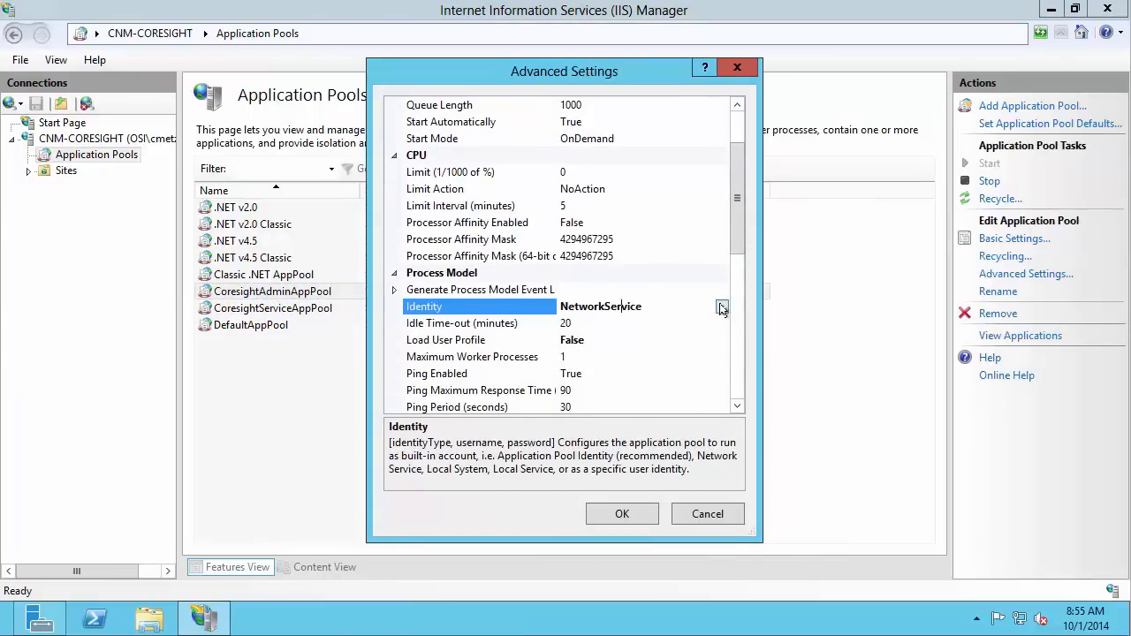
pyautogui.click(722, 308)
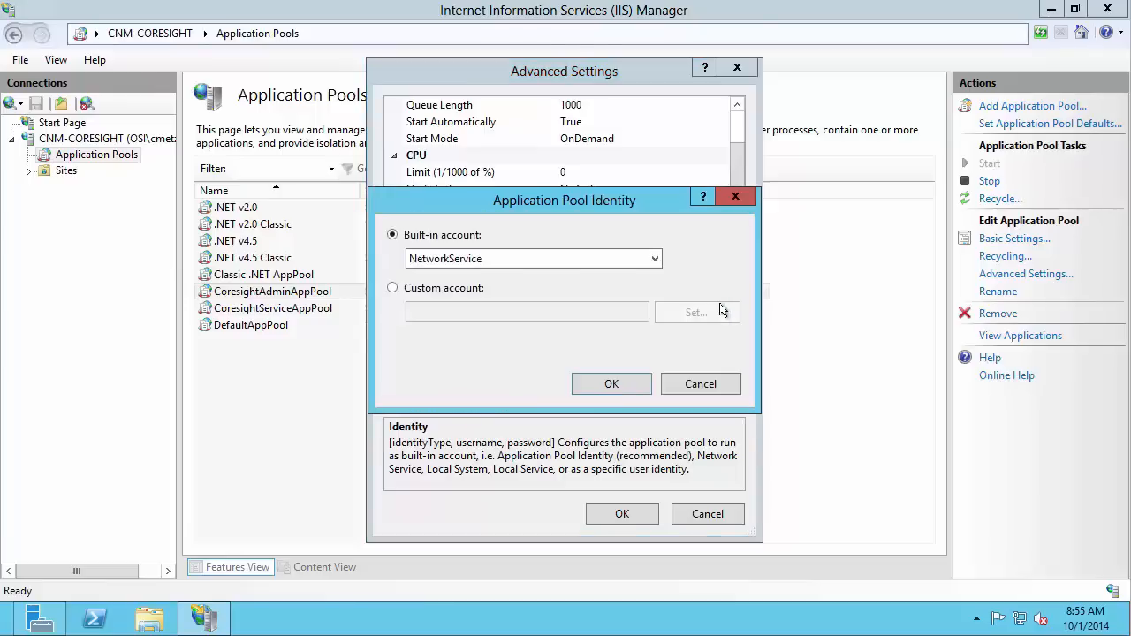
pyautogui.click(393, 289)
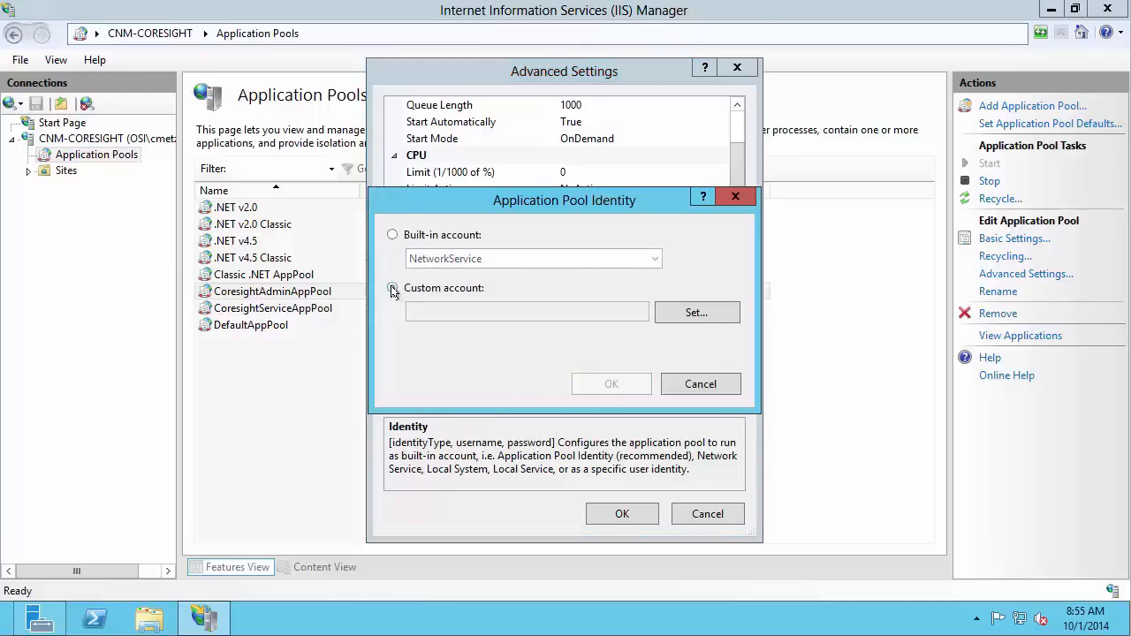
# Set the CoresightAdminAppPool credentials to osi\svc-pi-kerberos, entering and confirming the account password, and save the pool's advanced settings.
pyautogui.click(688, 314)
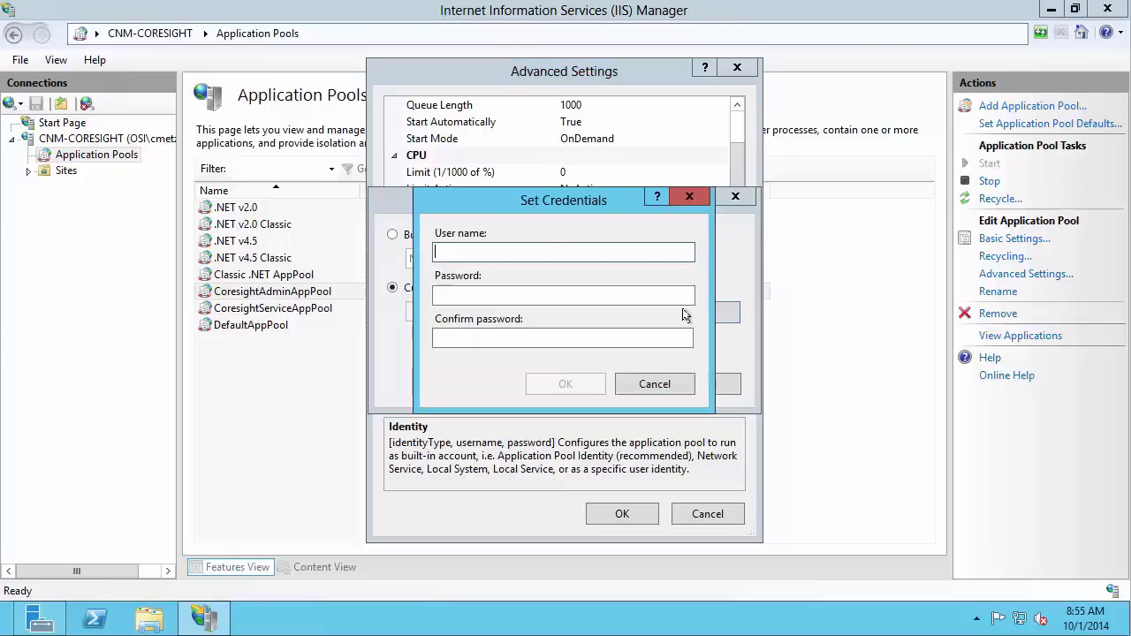
pyautogui.write('osi\\svc-pi-kerberos')
pyautogui.click(573, 295)
pyautogui.write('••••••••')
pyautogui.click(522, 338)
pyautogui.write('••••••••')
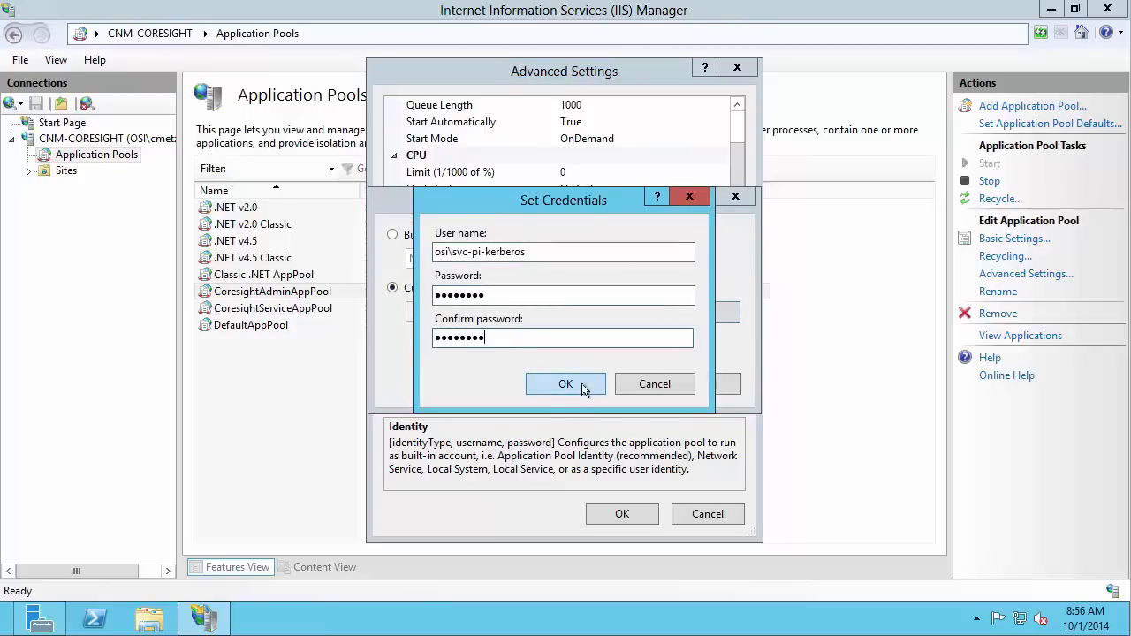
pyautogui.click(583, 387)
pyautogui.click(583, 387)
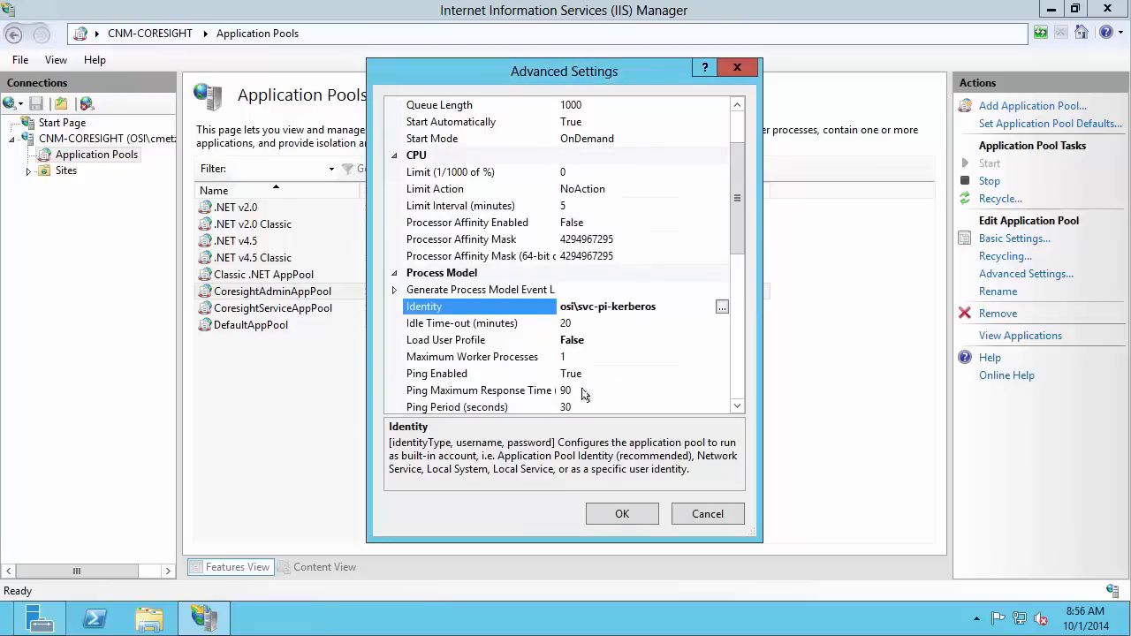
pyautogui.click(621, 517)
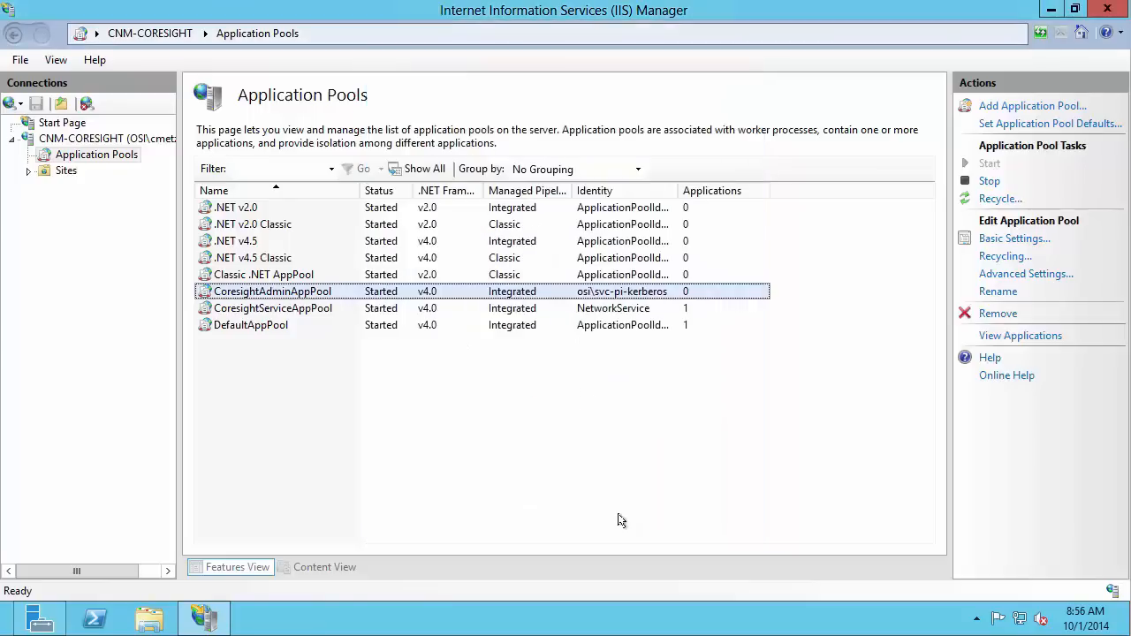
# Switch the process model identity of CoresightServiceAppPool from a built-in account to a custom account.
pyautogui.rightClick(649, 309)
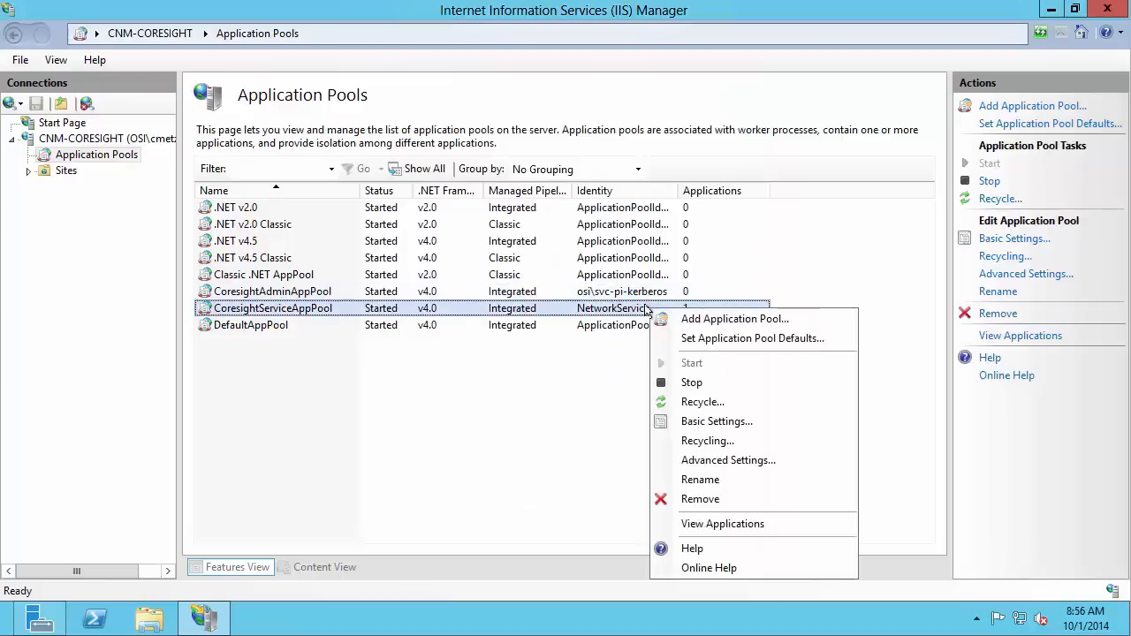
pyautogui.click(713, 464)
pyautogui.moveTo(737, 168); pyautogui.dragTo(737, 219)
pyautogui.click(618, 256)
pyautogui.click(722, 256)
pyautogui.click(394, 288)
# Set the CoresightServiceAppPool credentials to osi\svc-pi-kerberos, entering and confirming the account password, and save the pool's advanced settings.
pyautogui.click(696, 312)
pyautogui.click(514, 253)
pyautogui.write('osi\\avc-pi-kerberos')
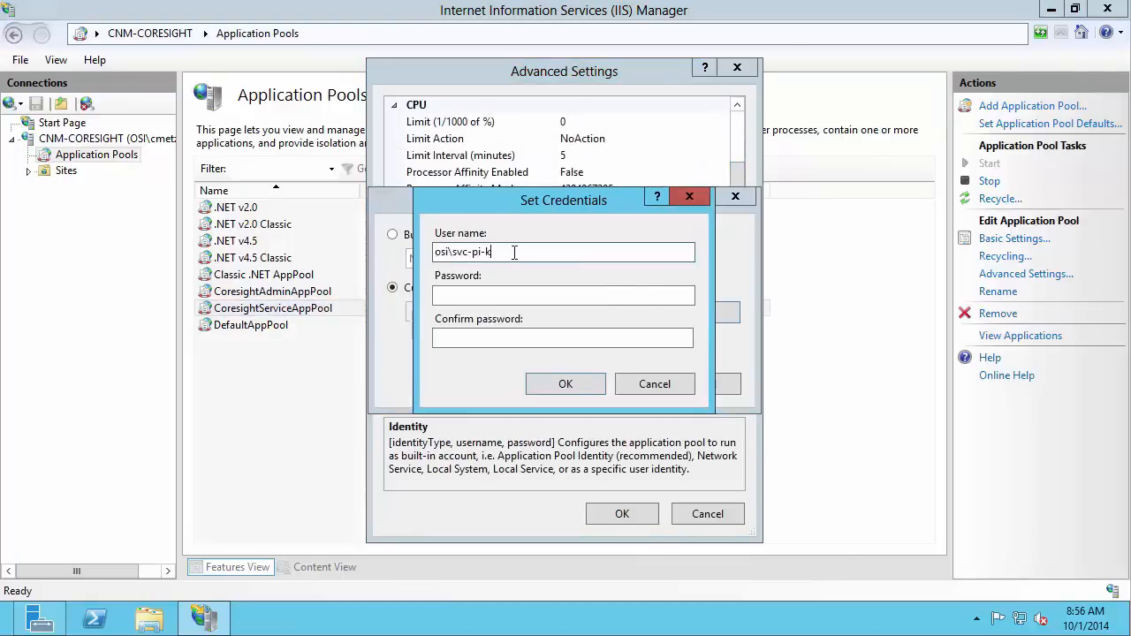
pyautogui.click(558, 295)
pyautogui.write('**********')
pyautogui.press('Tab')
pyautogui.write('**********')
pyautogui.click(590, 389)
pyautogui.click(590, 389)
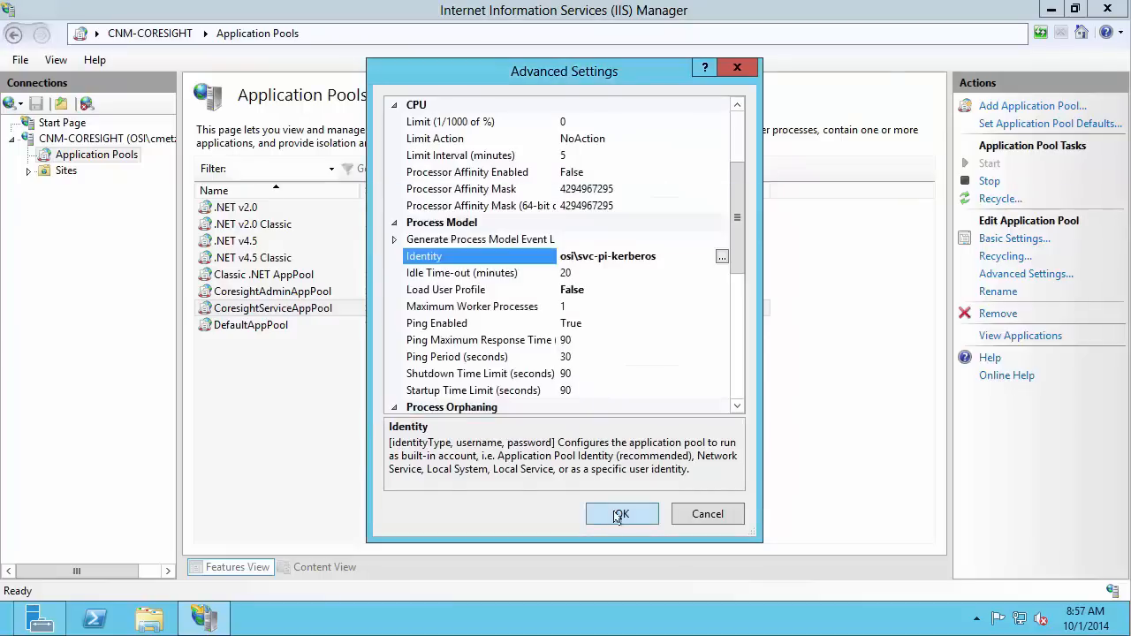
pyautogui.click(618, 516)
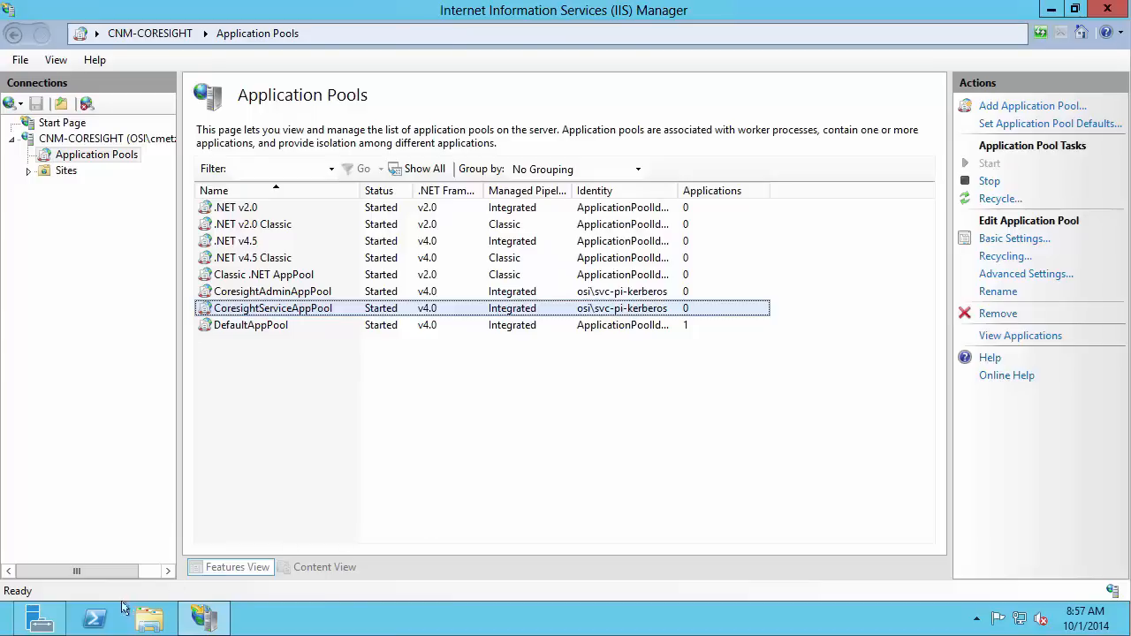
# Open the Services console maximized and check which accounts PI Indexed Search Crawler and PI Web API 2014 R2 log on as.
pyautogui.click(3, 627)
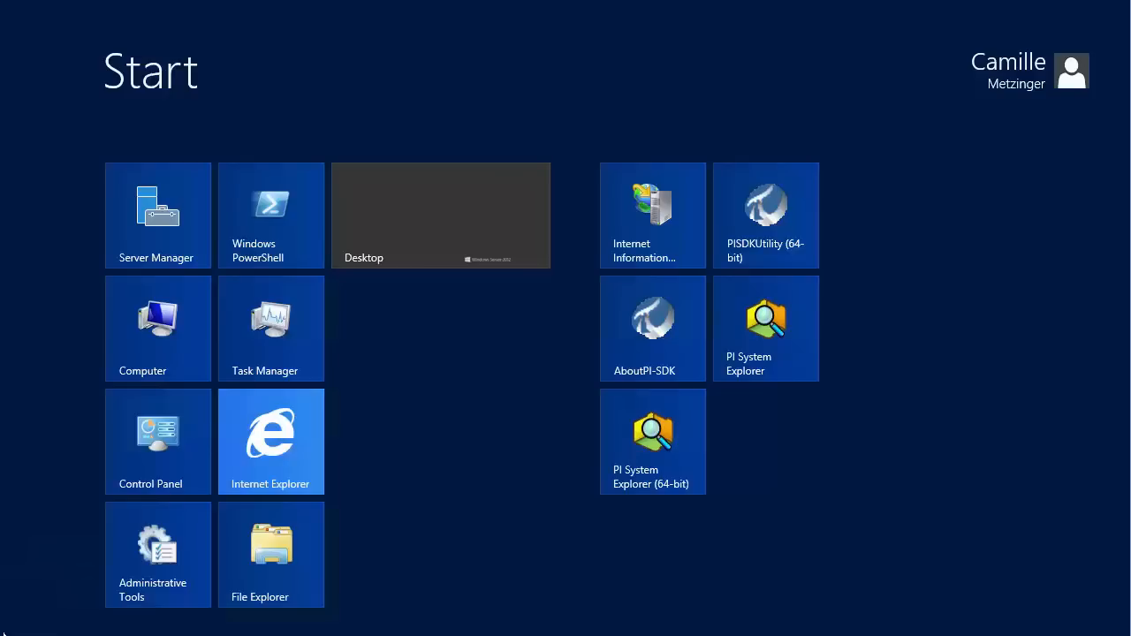
pyautogui.write('services')
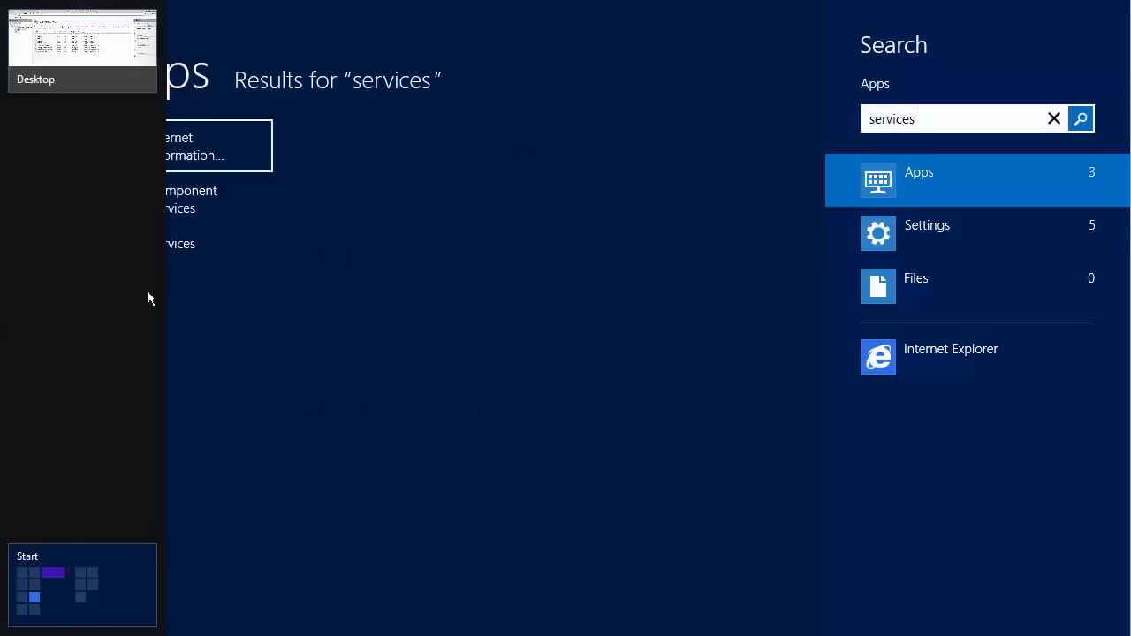
pyautogui.click(175, 254)
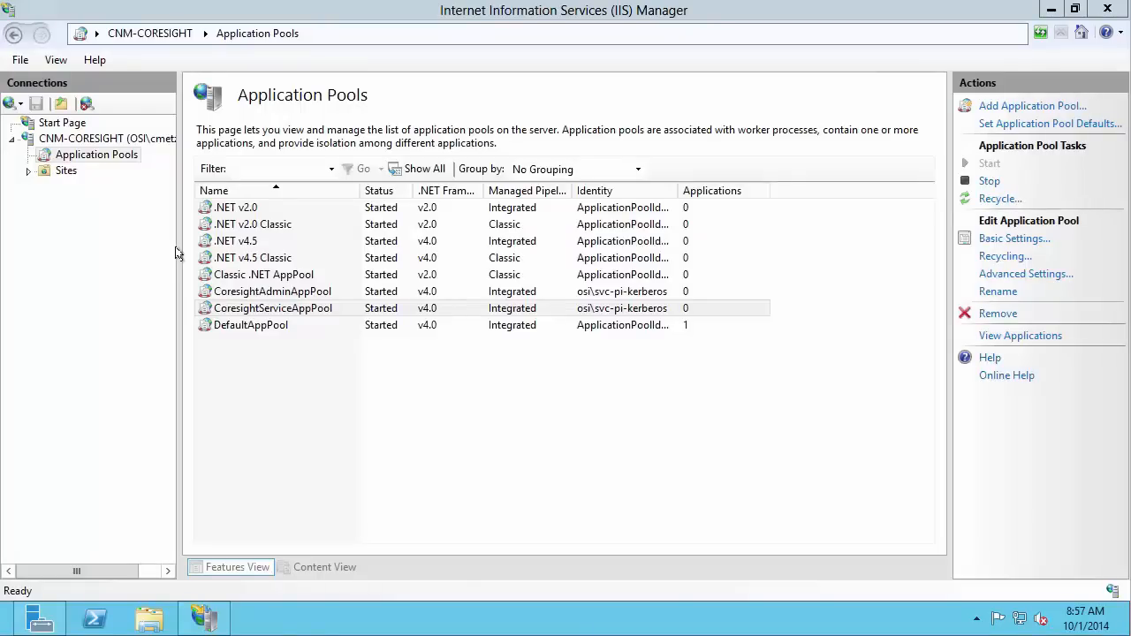
pyautogui.click(442, 327)
pyautogui.write('pi')
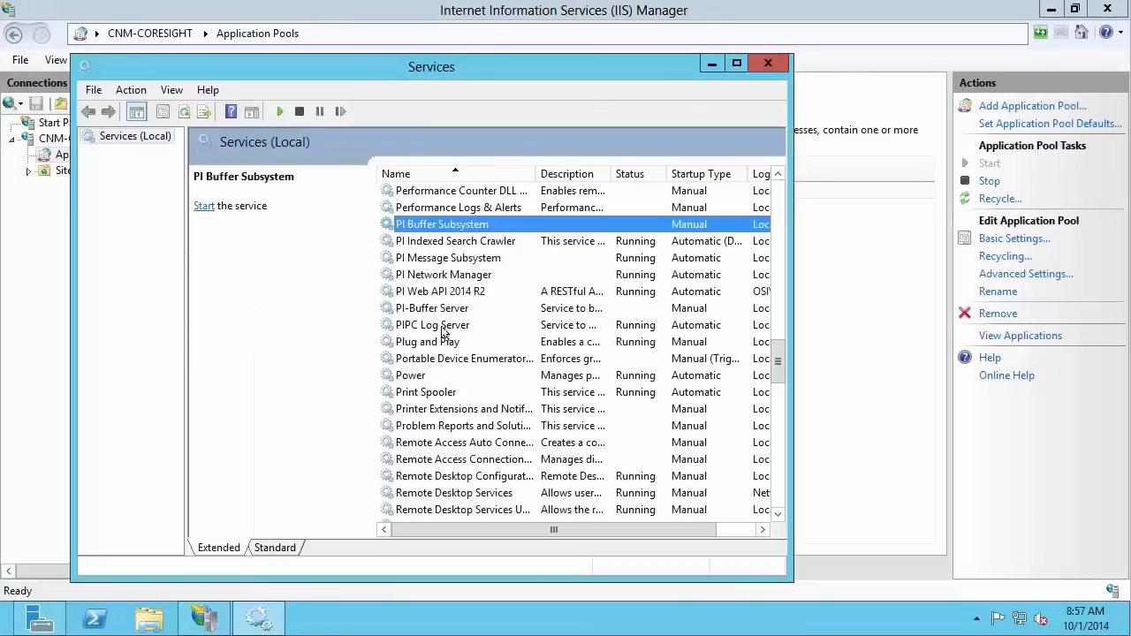
pyautogui.click(736, 63)
pyautogui.click(720, 184)
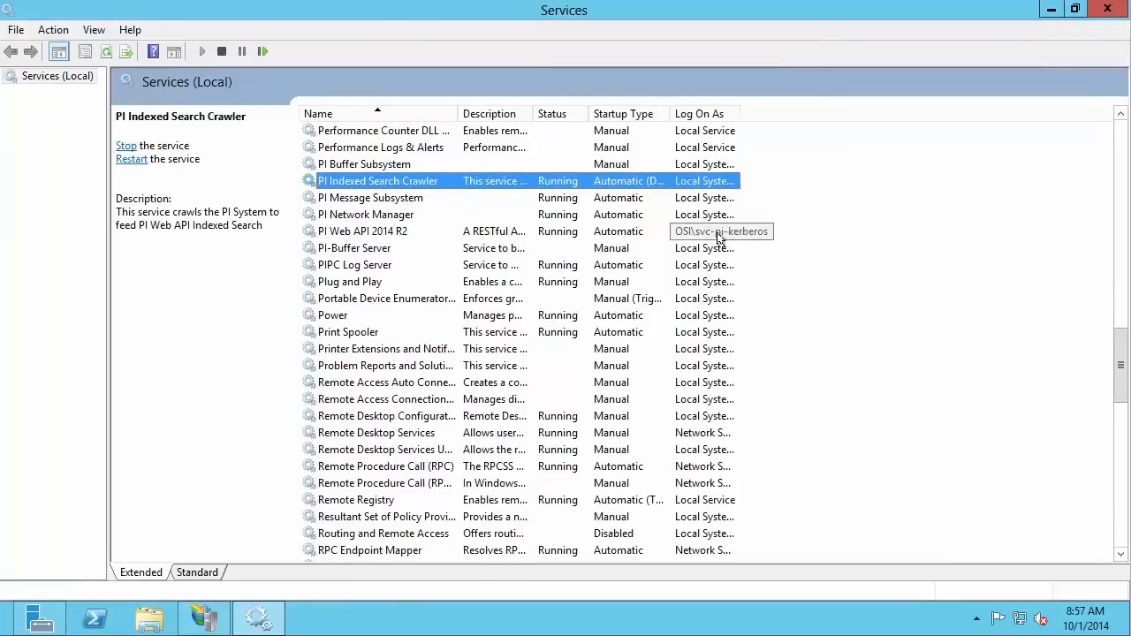
pyautogui.click(380, 232)
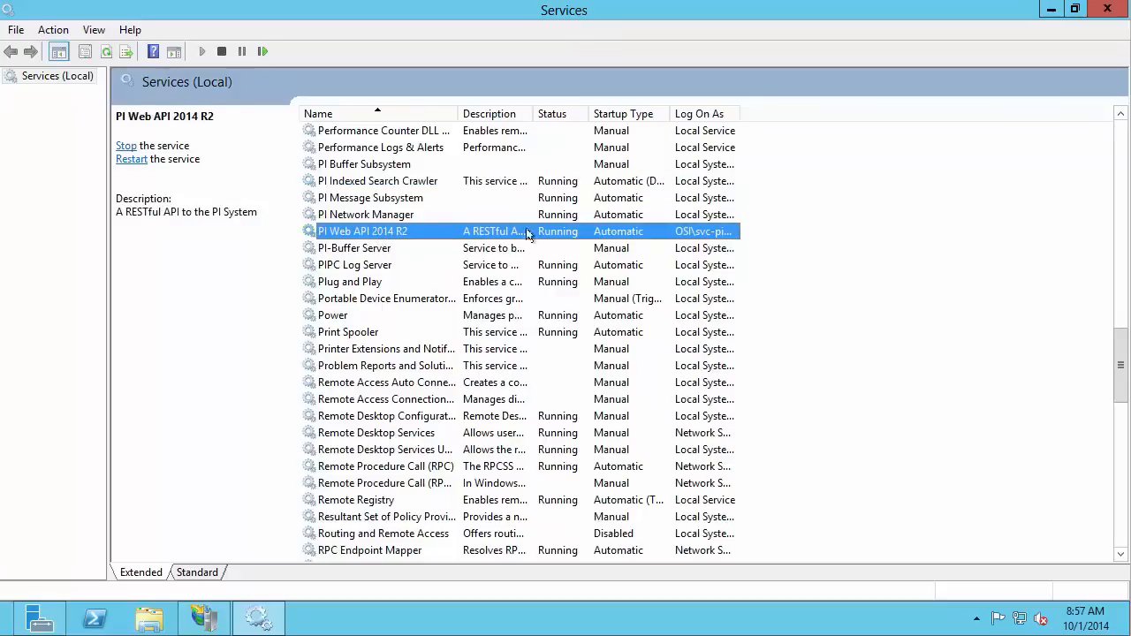
# Widen the Log On As column and set the PI Indexed Search Crawler service to log on as osi\svc-pi-kerberos.
pyautogui.moveTo(739, 114); pyautogui.dragTo(839, 113)
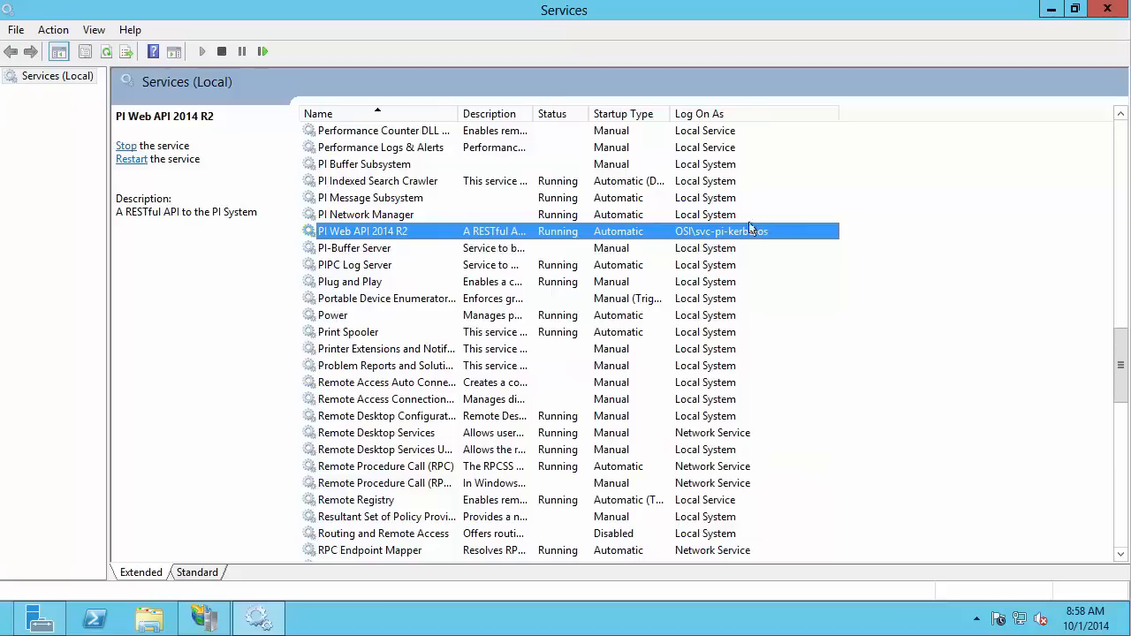
pyautogui.rightClick(691, 186)
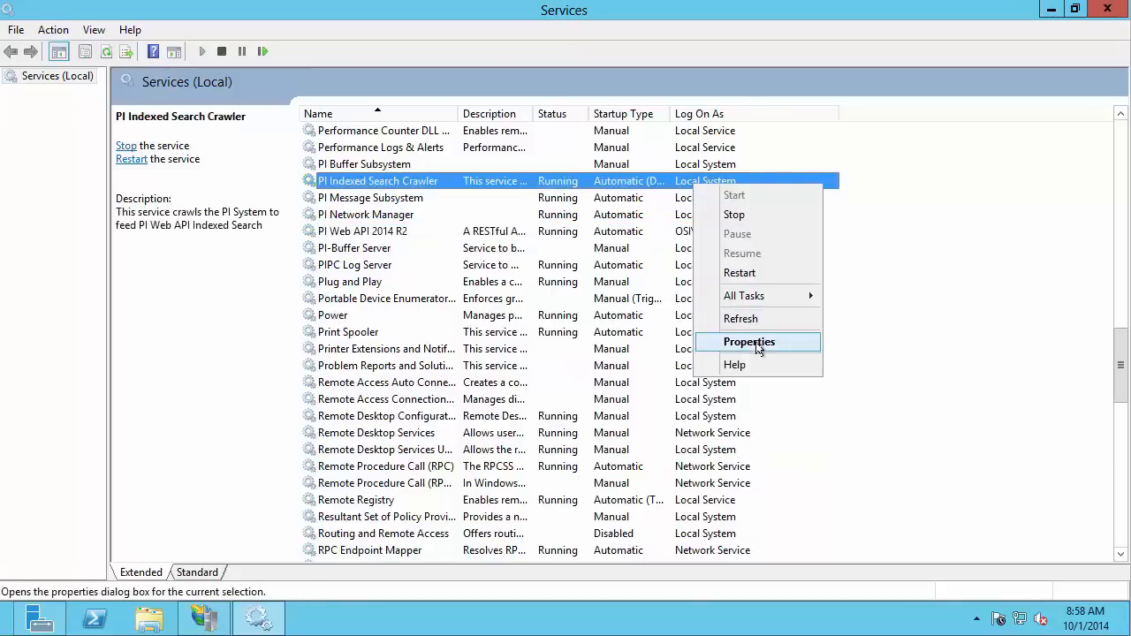
pyautogui.click(756, 345)
pyautogui.click(457, 134)
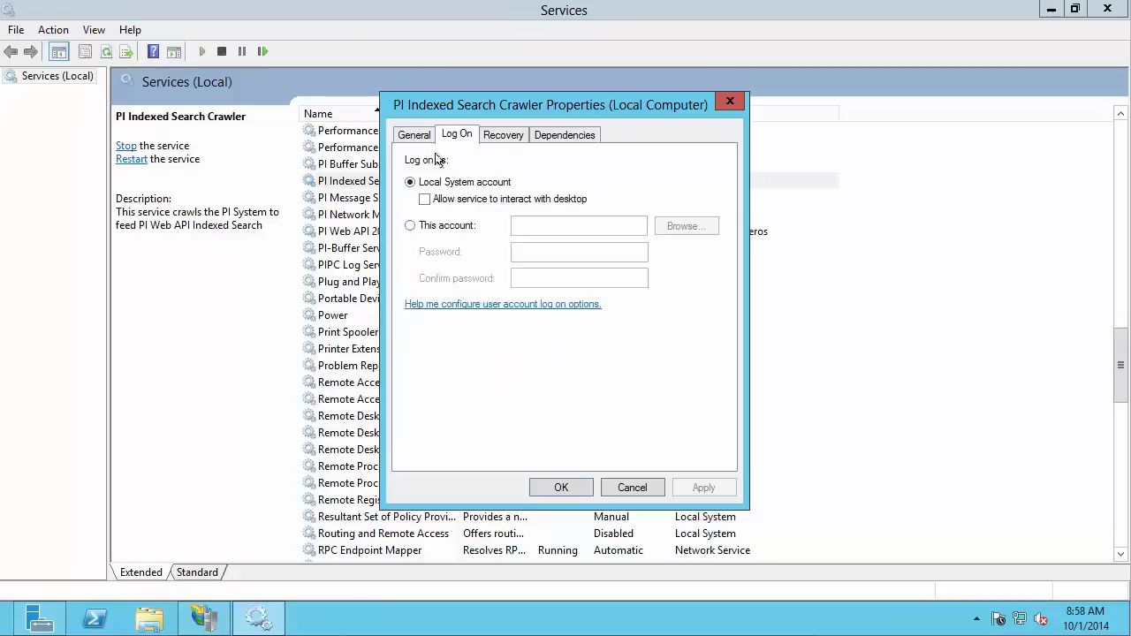
pyautogui.click(409, 226)
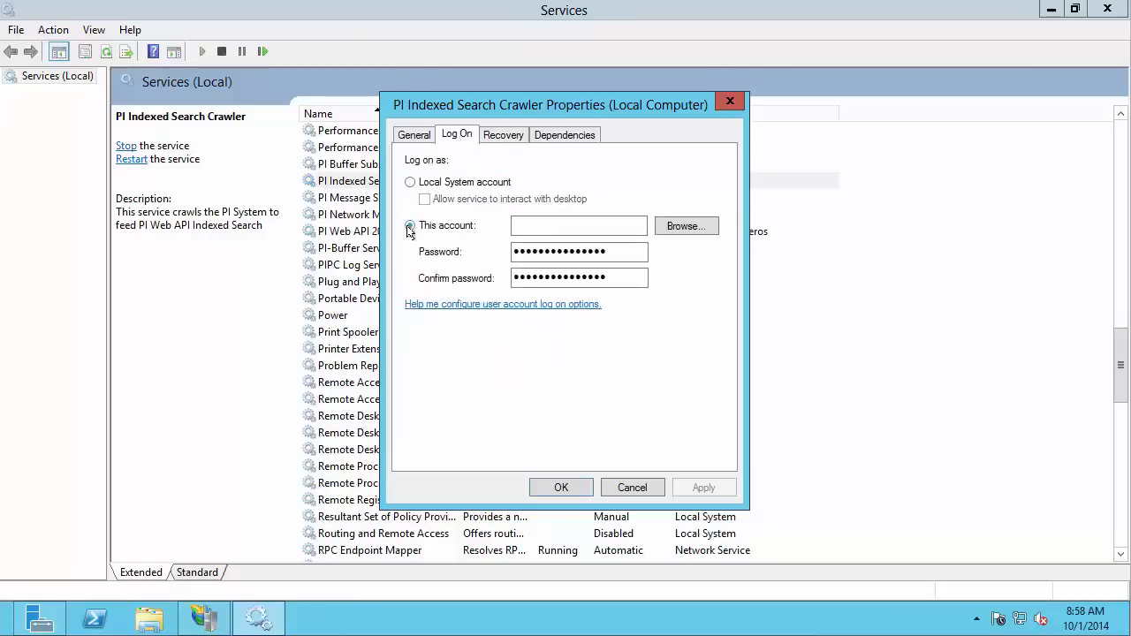
pyautogui.click(571, 226)
pyautogui.write('osi\\svc-pi-kerberos')
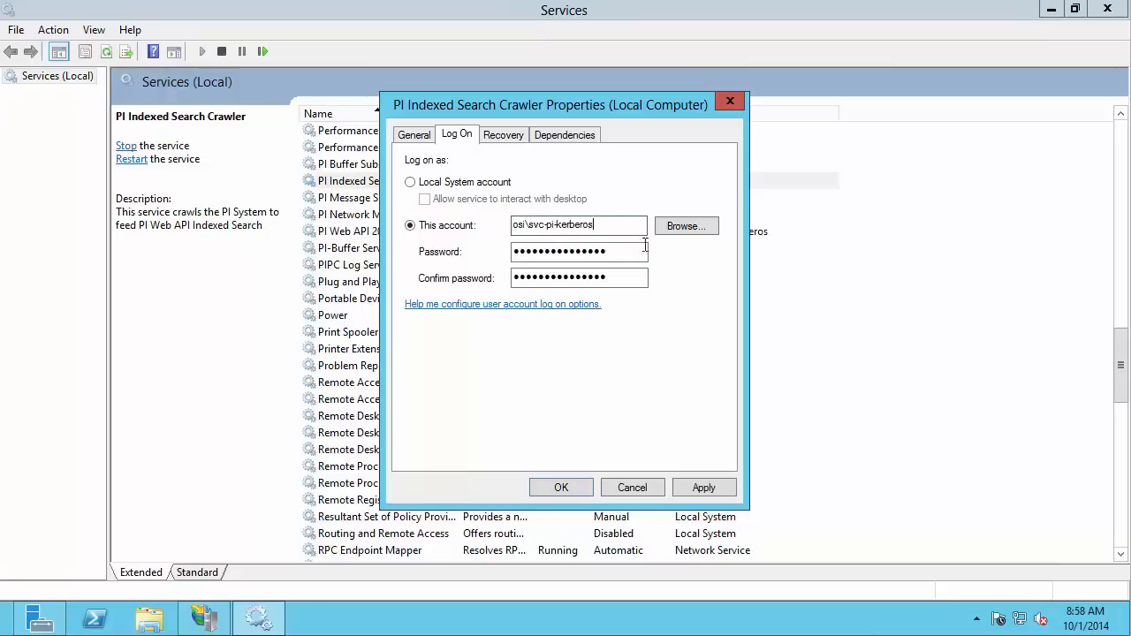
# Enter and confirm the account password for PI Indexed Search Crawler, save its logon settings and restart the service.
pyautogui.press('Tab')
pyautogui.press('BackSpace')
pyautogui.write('••••••••')
pyautogui.press('Tab')
pyautogui.write('••••••••')
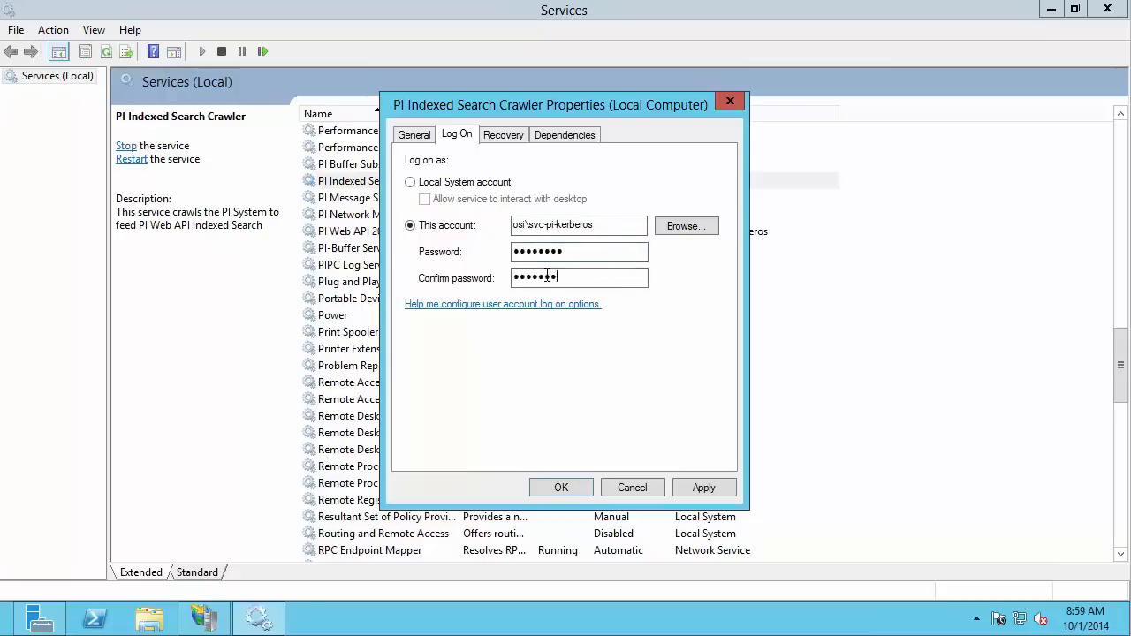
pyautogui.click(699, 487)
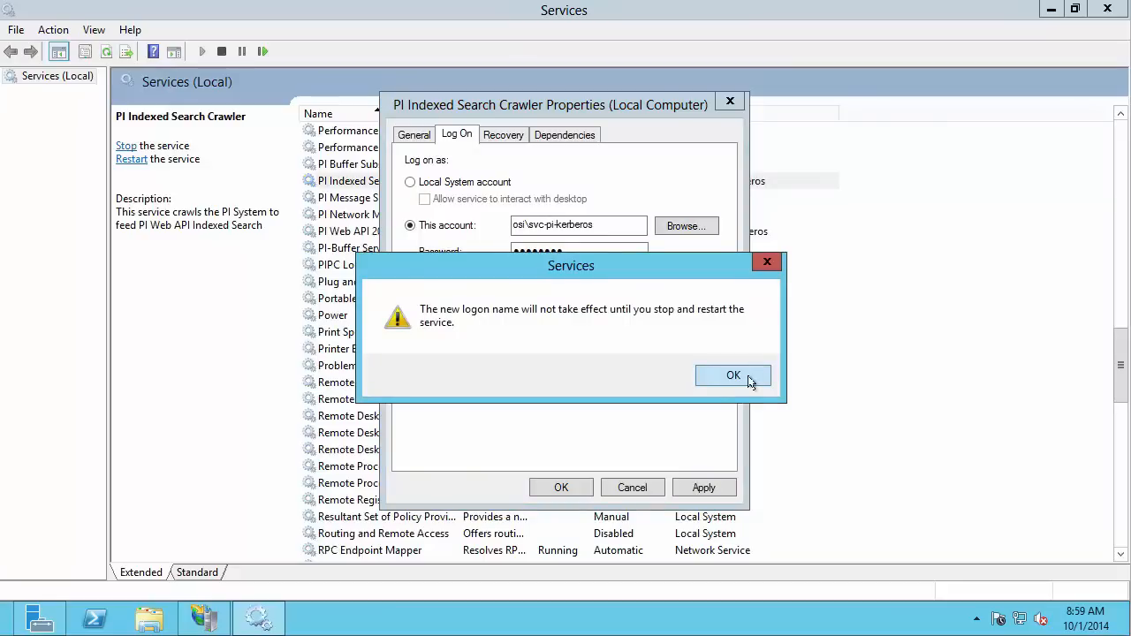
pyautogui.click(734, 375)
pyautogui.click(559, 487)
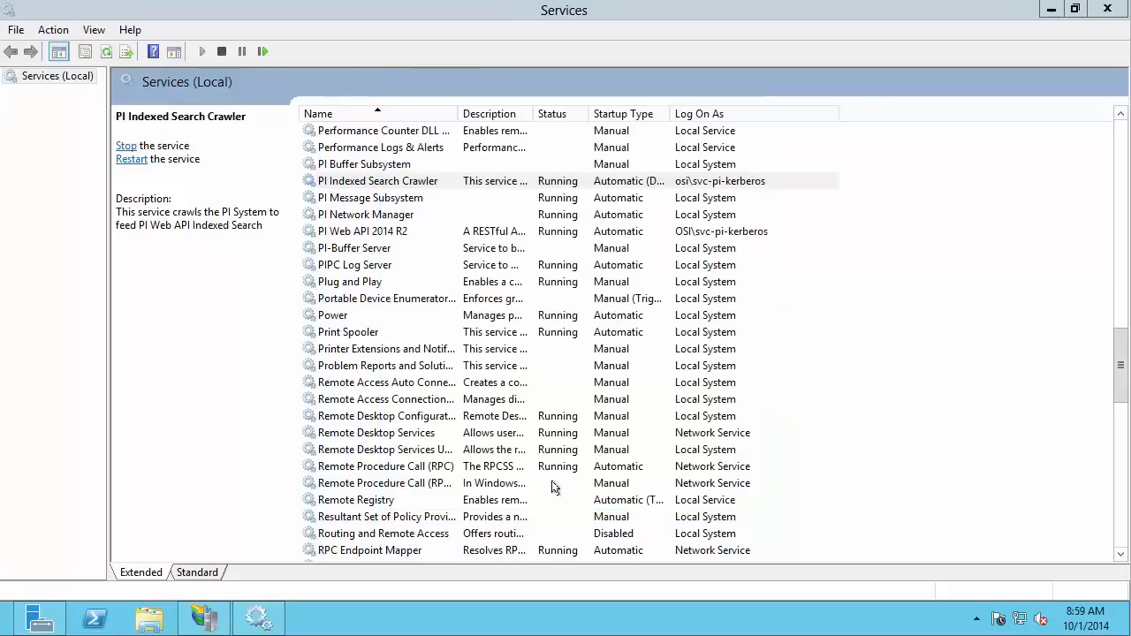
pyautogui.rightClick(404, 184)
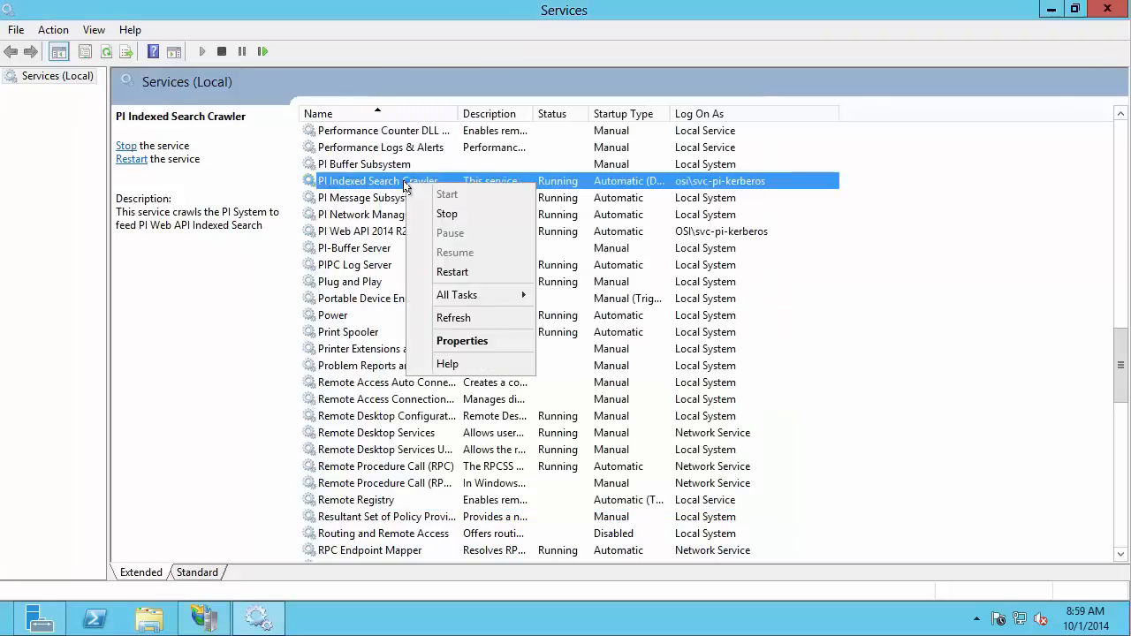
pyautogui.click(444, 271)
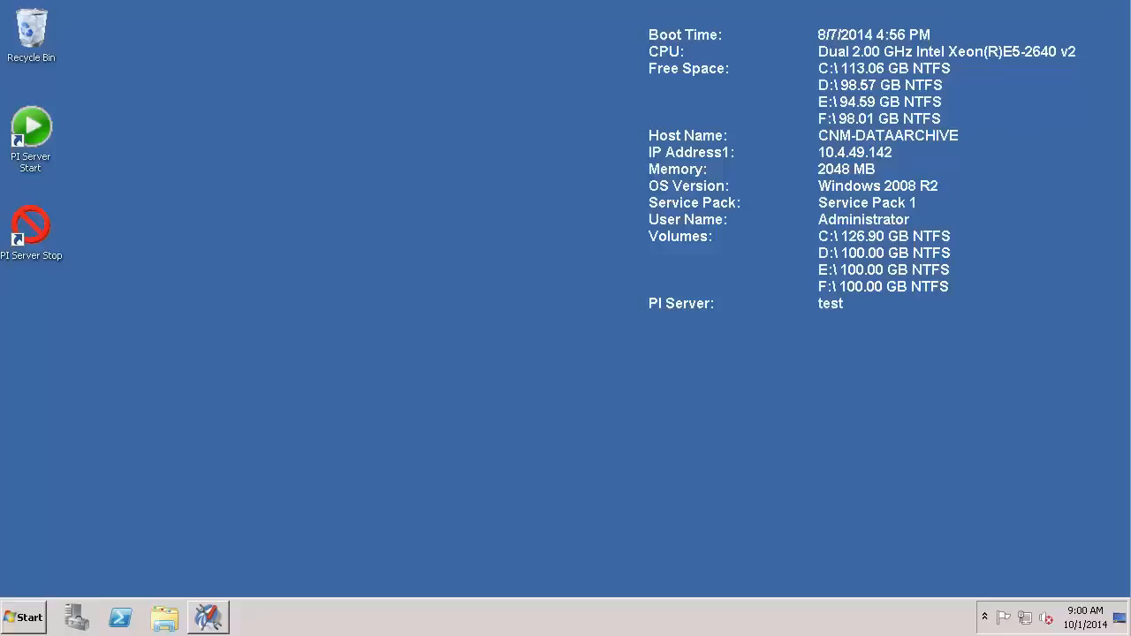
# Switch to PI System Management Tools on CNM-DATAARCHIVE and examine the PI identities, mappings and database security for PICoresightSVCACCT.
pyautogui.click(216, 623)
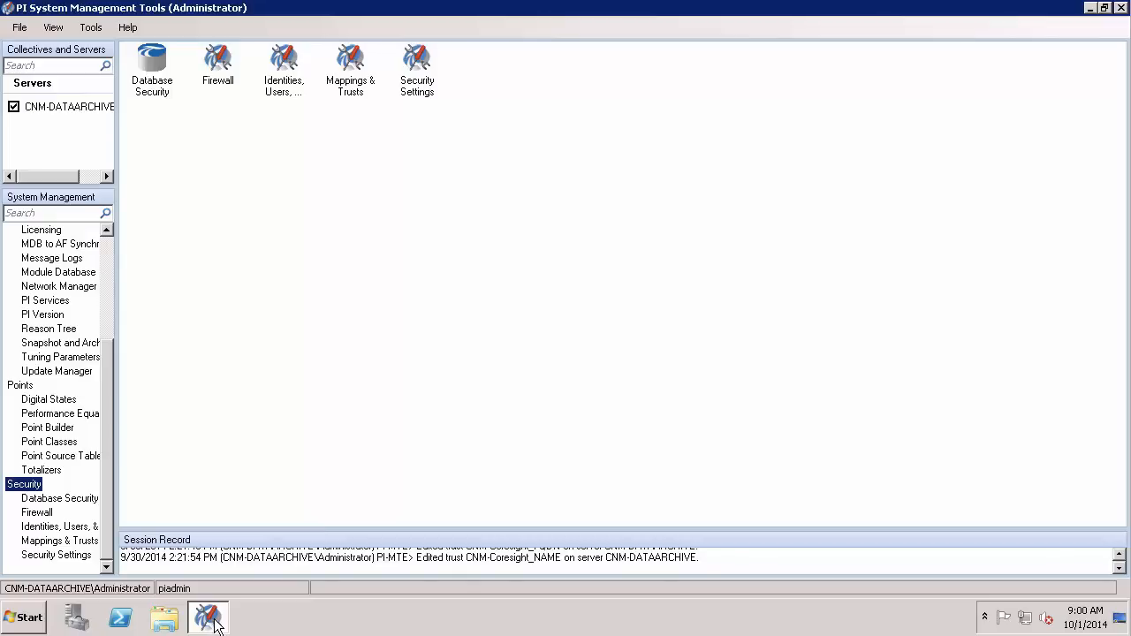
pyautogui.click(53, 528)
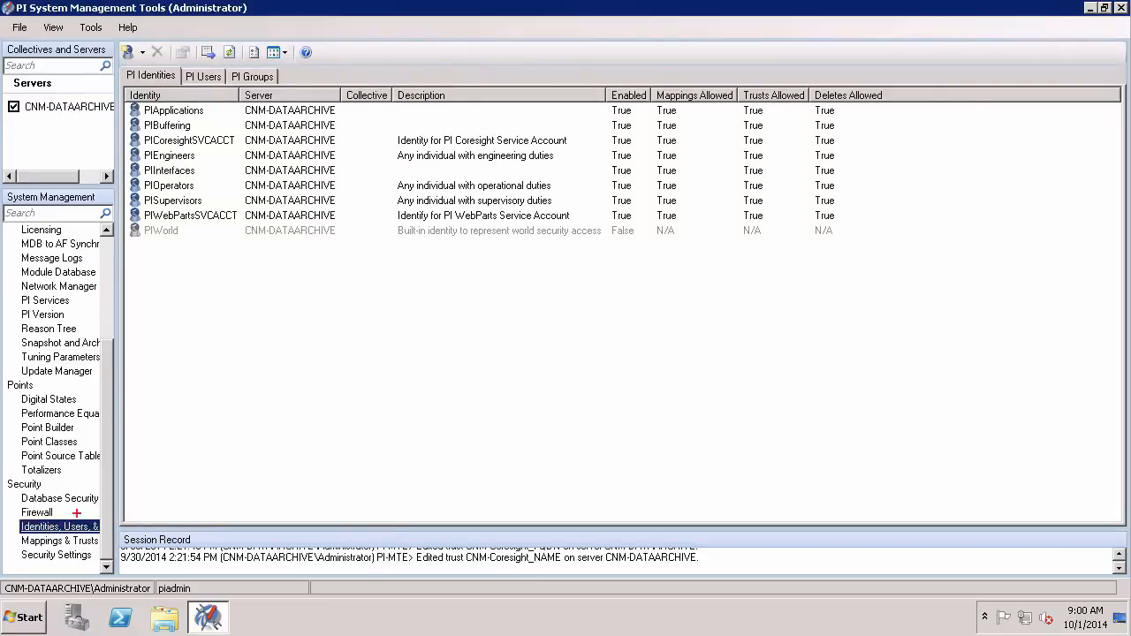
pyautogui.moveTo(137, 125)
pyautogui.mouseDown()
pyautogui.moveTo(177, 146)
pyautogui.moveTo(239, 147)
pyautogui.mouseUp()
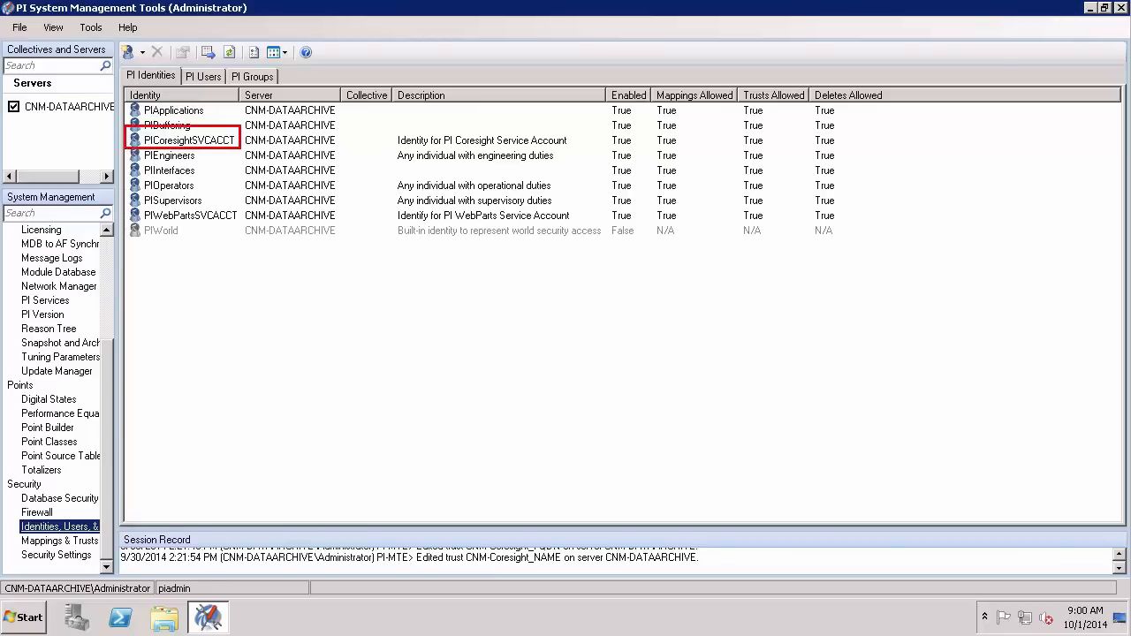
pyautogui.click(57, 541)
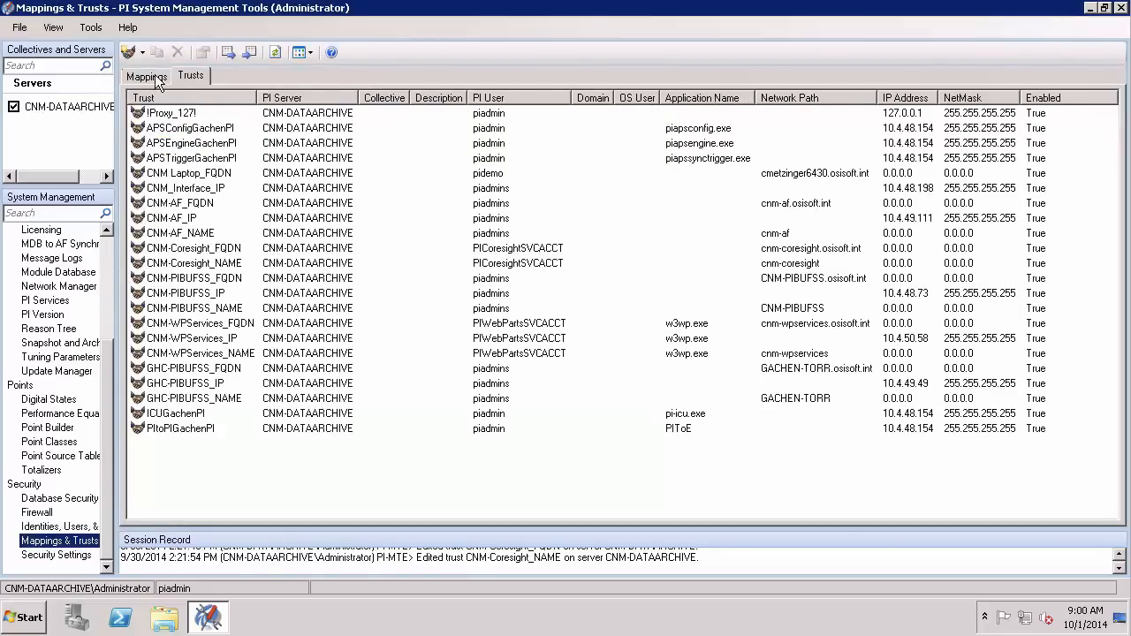
pyautogui.click(148, 77)
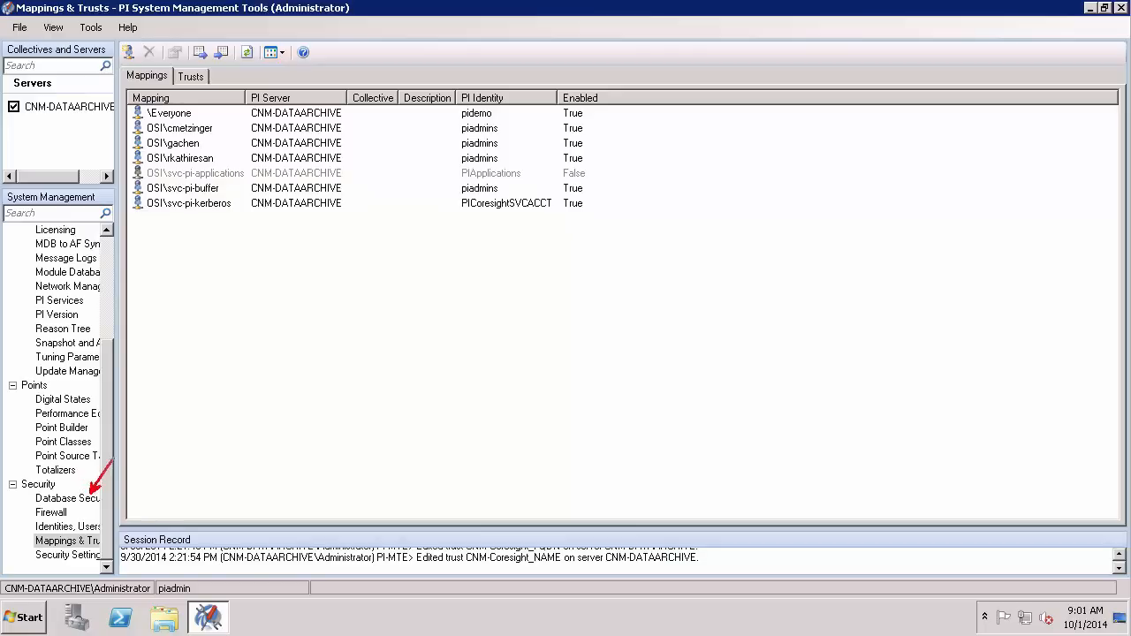
pyautogui.click(70, 500)
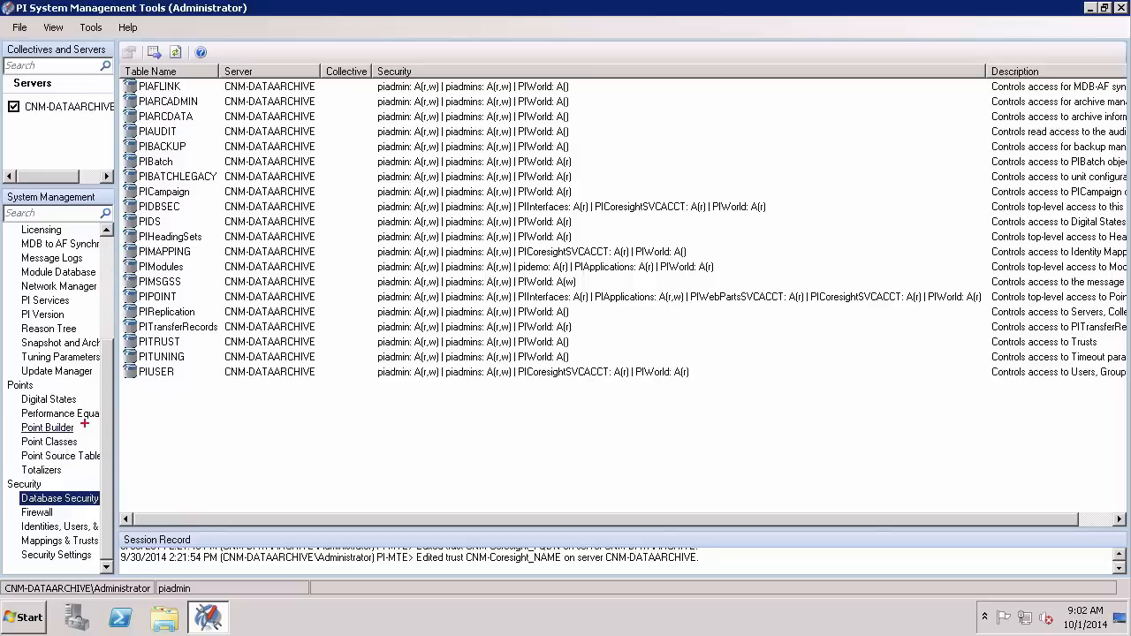
# Check the PICoresightSVCACCT permissions under both point security and data security of the sinusoid point in Point Builder.
pyautogui.moveTo(83, 426); pyautogui.dragTo(127, 419)
pyautogui.click(47, 427)
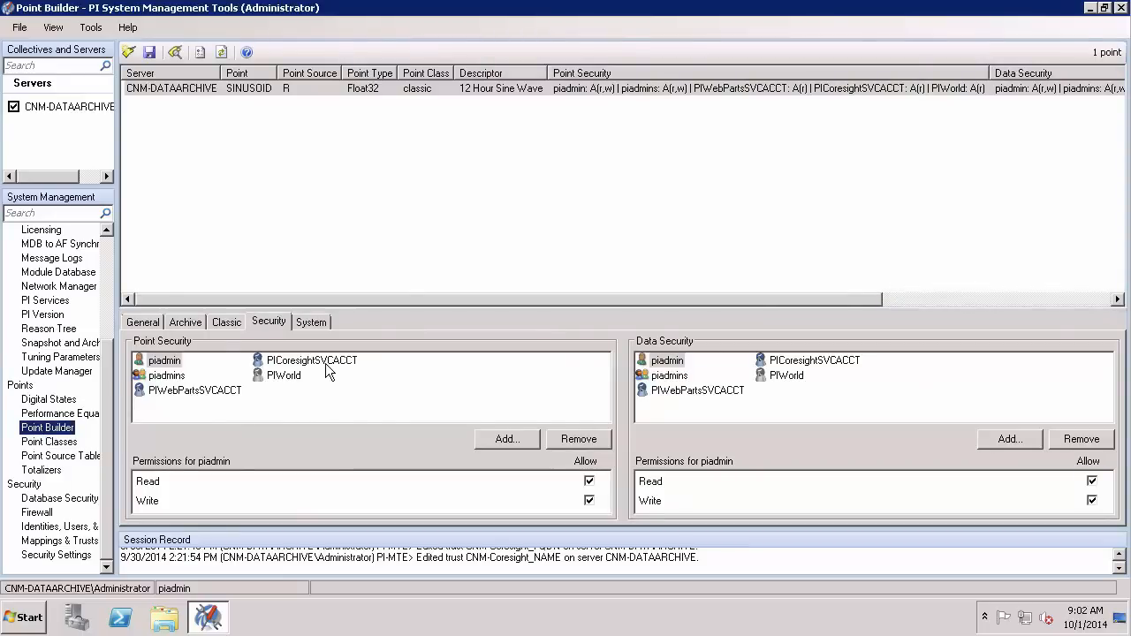
pyautogui.click(138, 323)
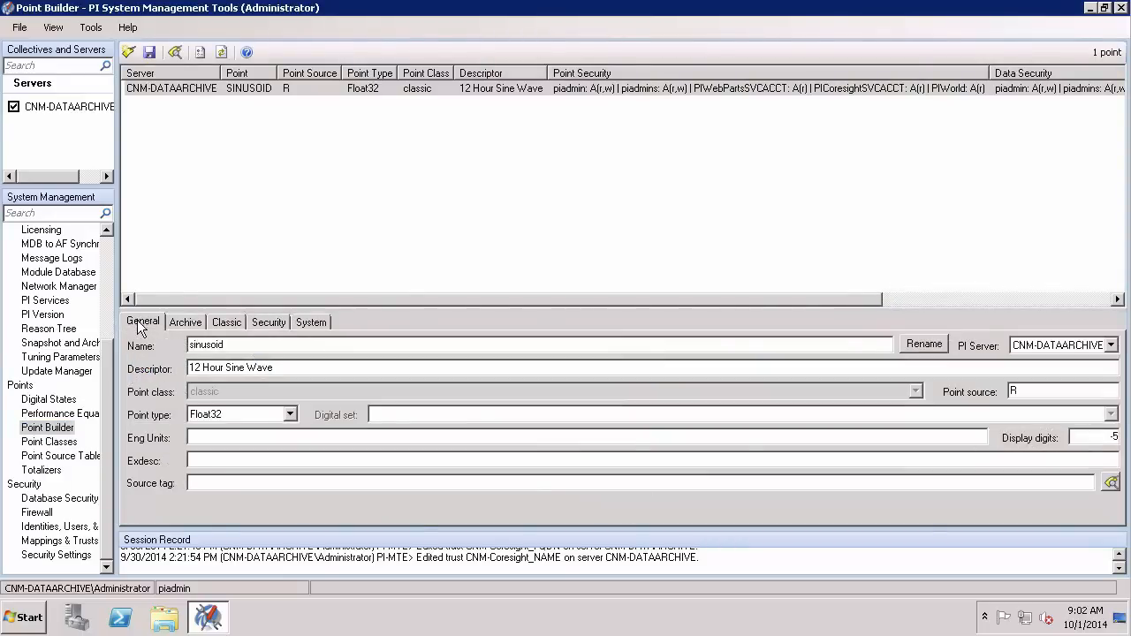
pyautogui.click(271, 324)
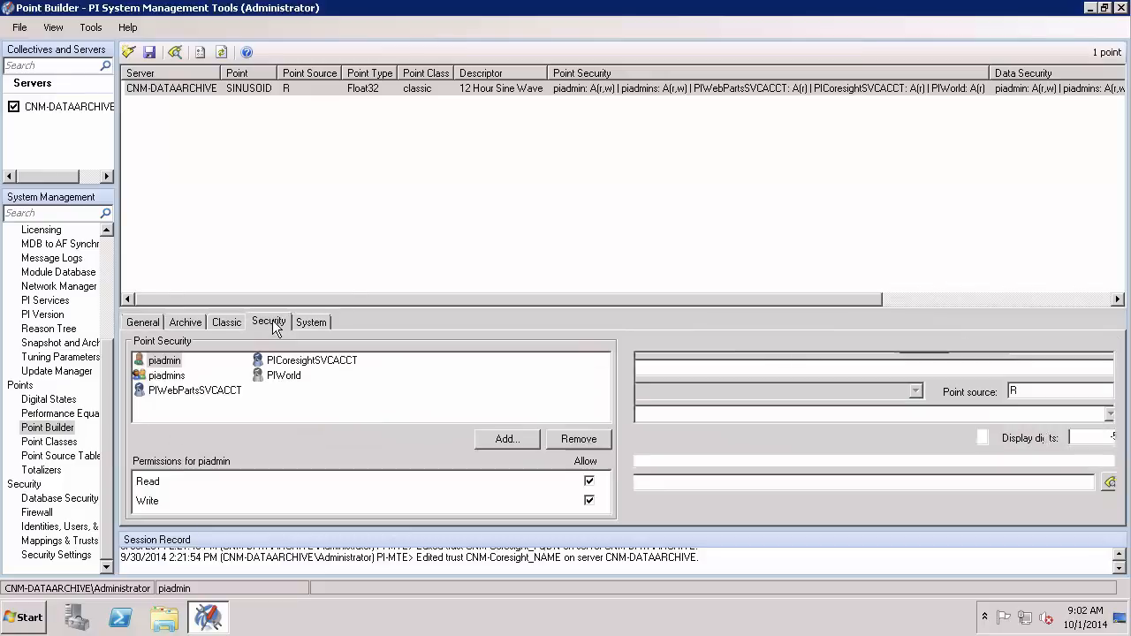
pyautogui.click(342, 361)
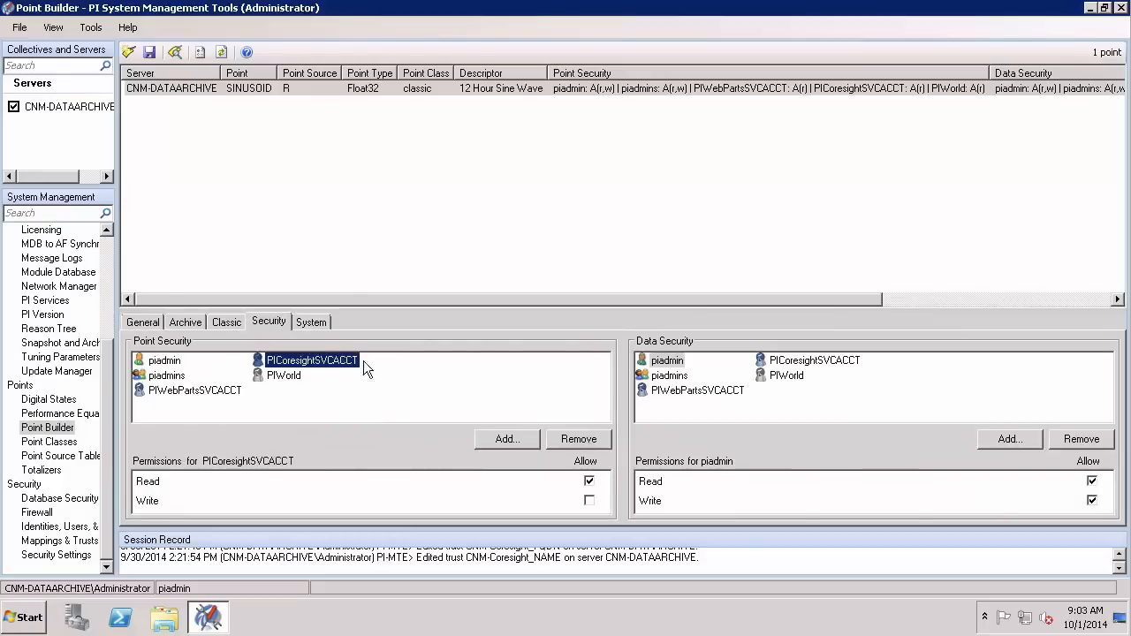
pyautogui.click(837, 359)
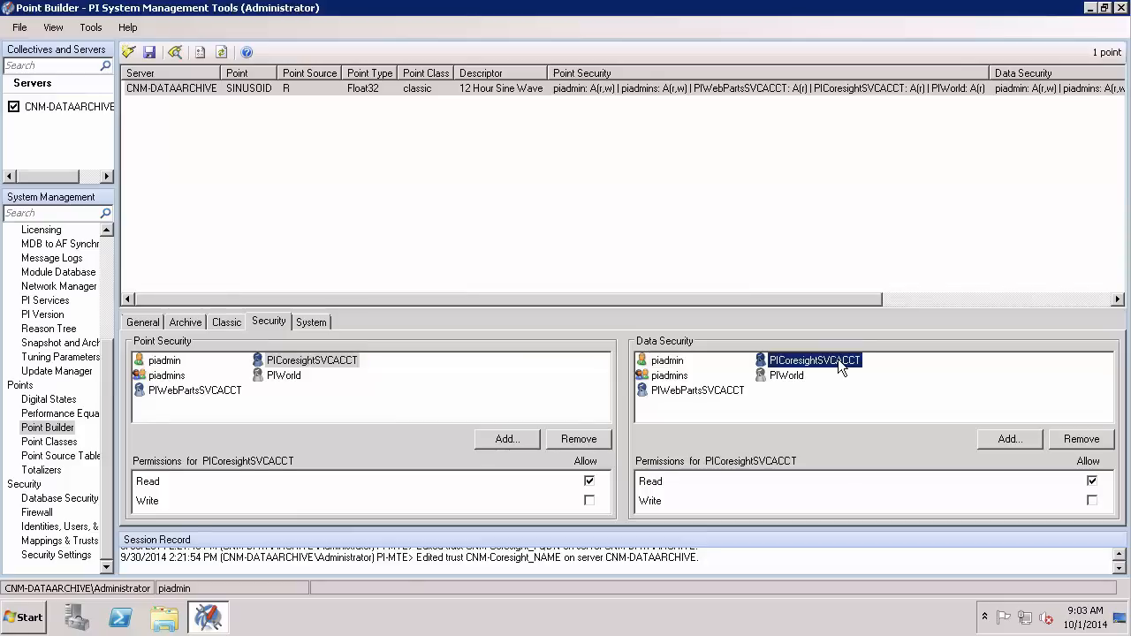
pyautogui.hotkey('ctrl', '2')
pyautogui.moveTo(205, 339); pyautogui.dragTo(332, 309)
pyautogui.moveTo(715, 339); pyautogui.dragTo(773, 311)
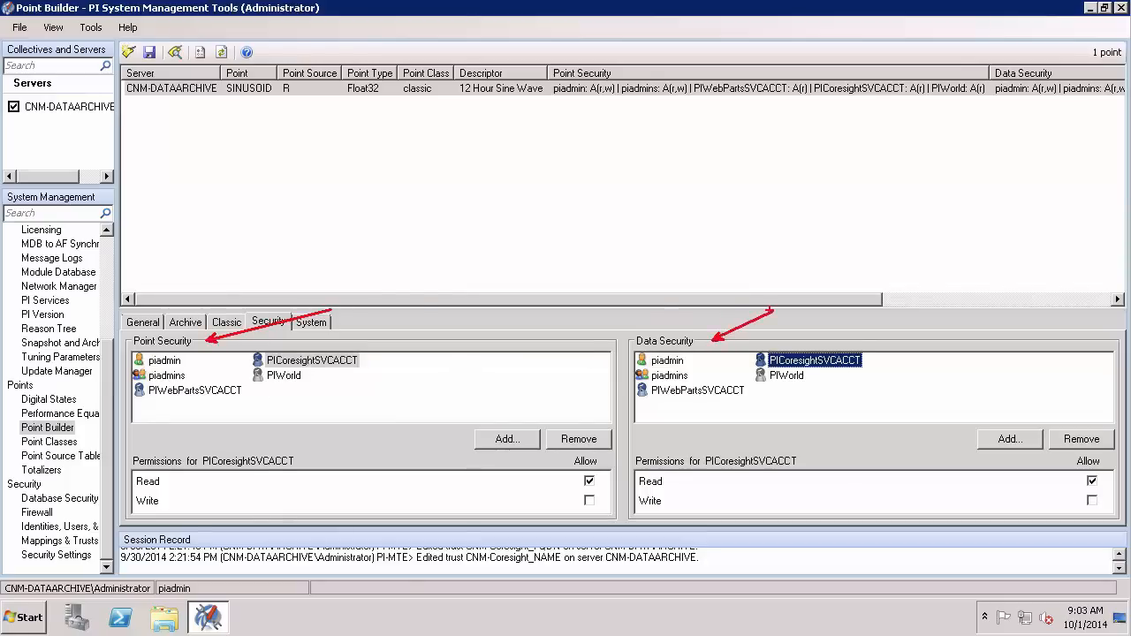